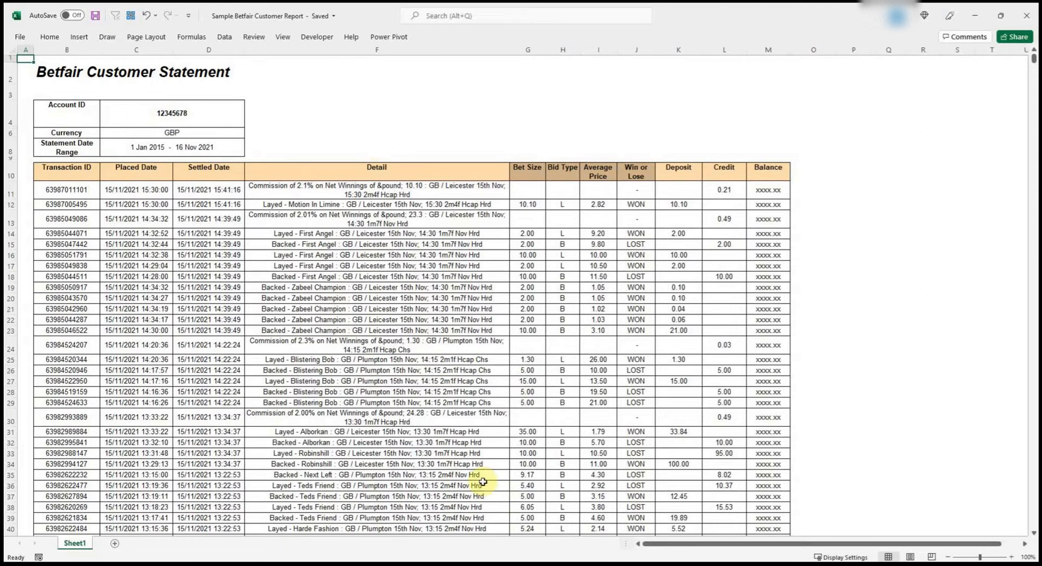
Switch to the BTMG conversion workbook and import the Betfair customer report.
{"action": "left_click", "coordinate": [506, 564]}
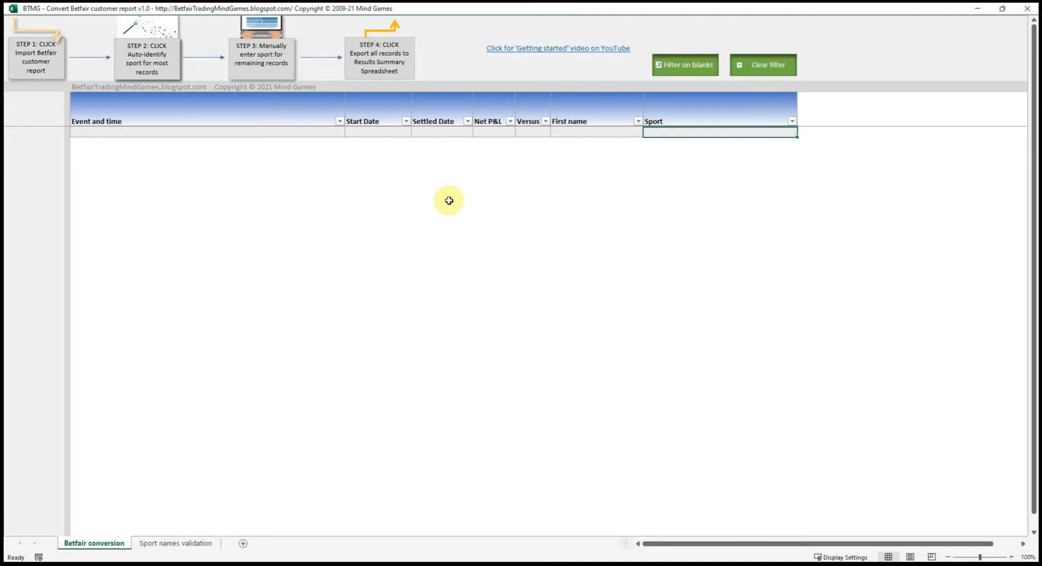
{"action": "left_click", "coordinate": [55, 64]}
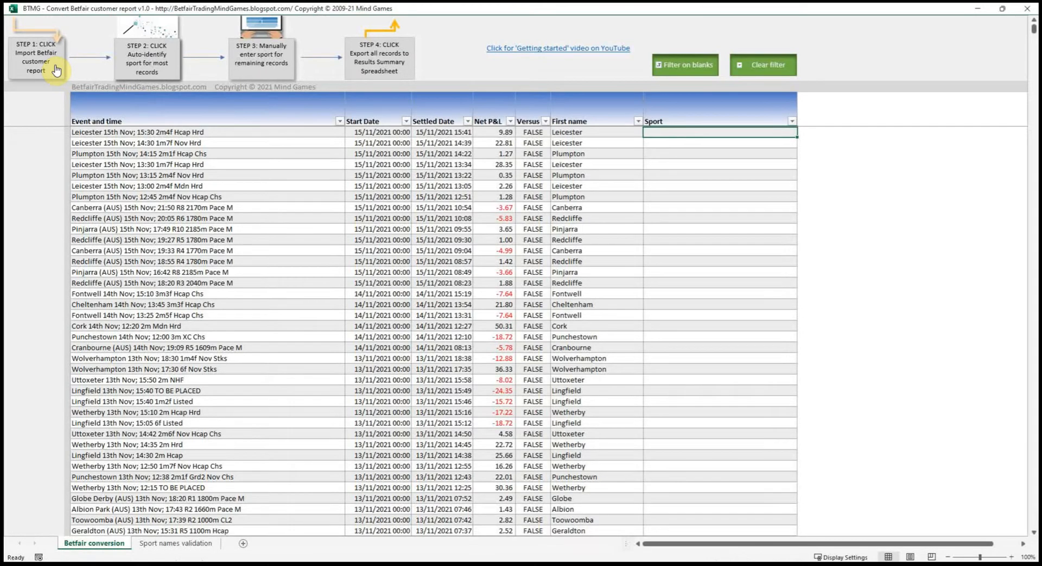
Compare the first imported event's Net P&L with its matching bet and commission rows in the sample customer report.
{"action": "left_click", "coordinate": [498, 132]}
{"action": "left_click", "coordinate": [303, 132]}
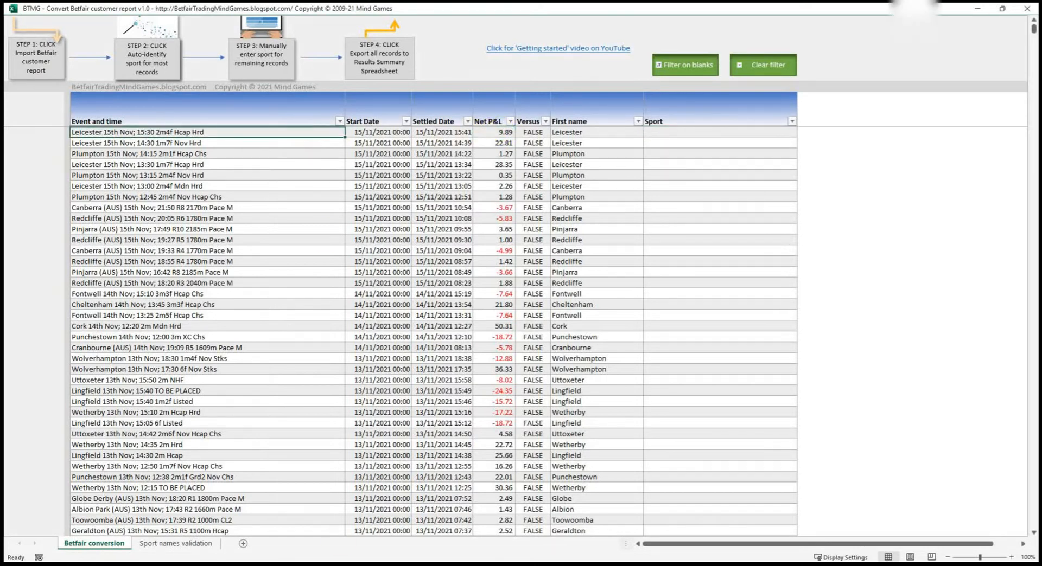
{"action": "key", "text": "alt+Tab"}
{"action": "left_click_drag", "start_coordinate": [435, 190], "coordinate": [721, 199]}
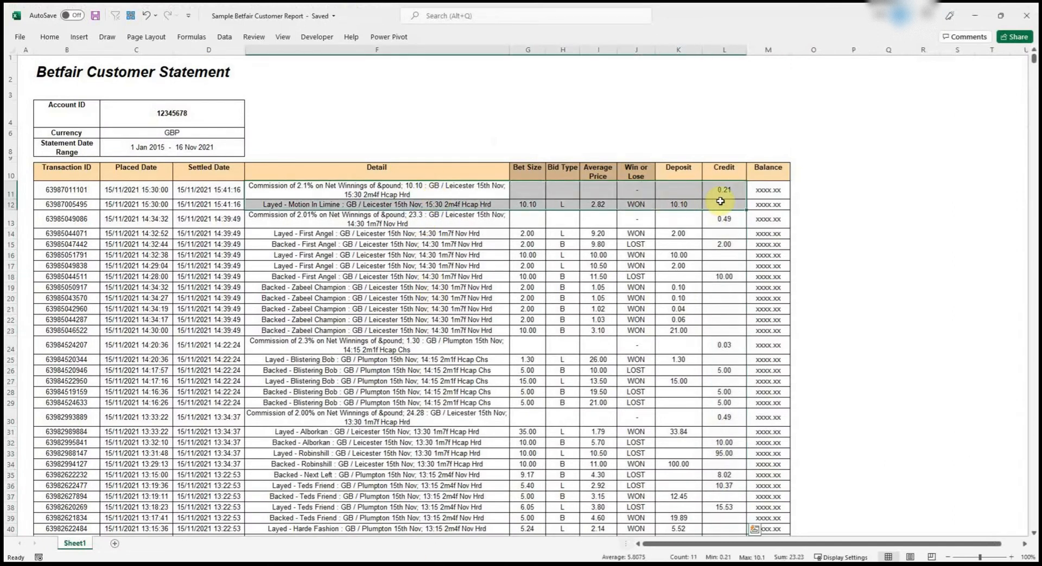
{"action": "left_click_drag", "start_coordinate": [461, 232], "coordinate": [460, 345]}
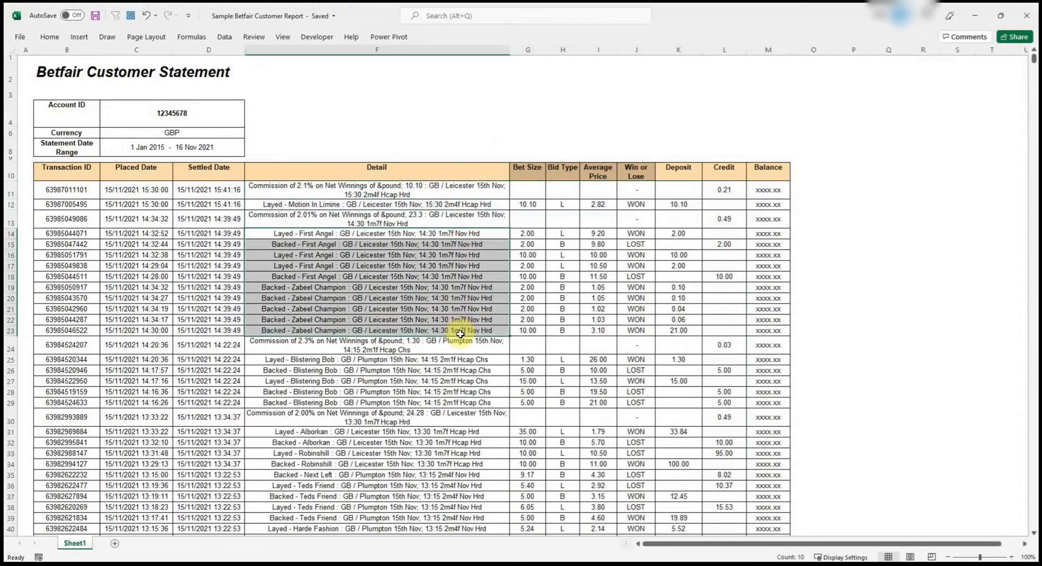
{"action": "left_click", "coordinate": [679, 204]}
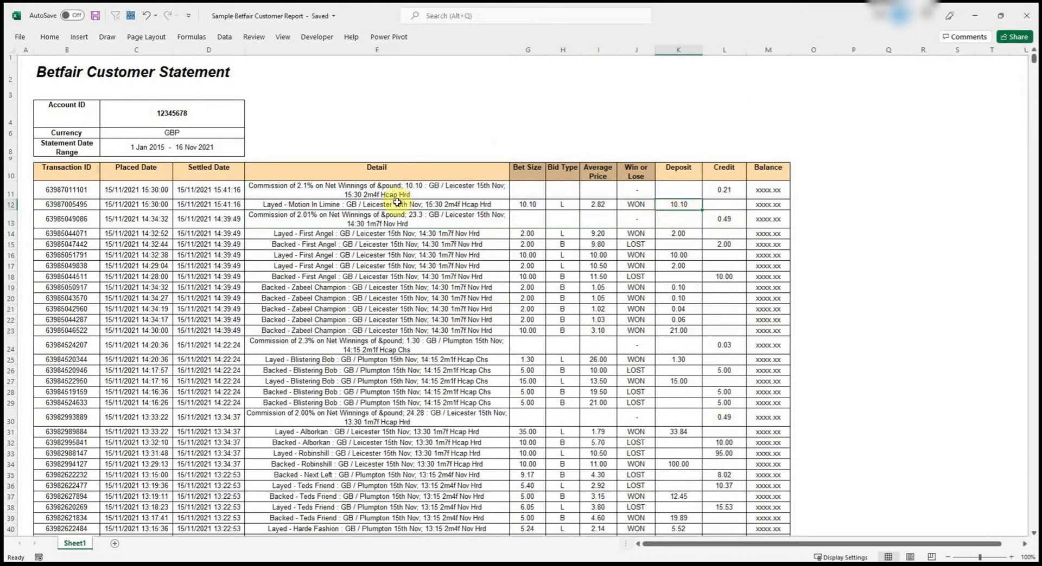
{"action": "left_click", "coordinate": [712, 189]}
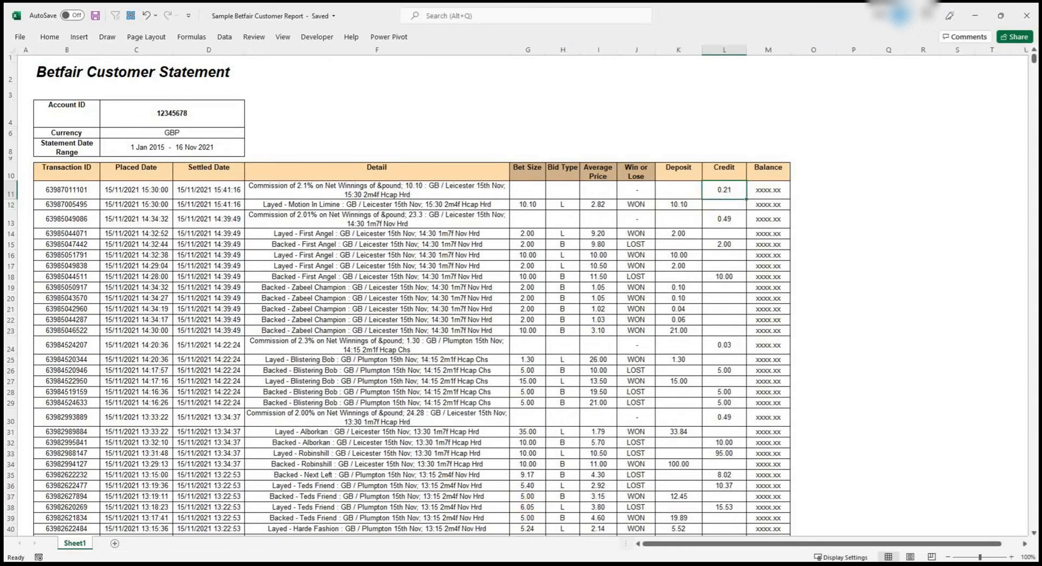
{"action": "key", "text": "alt+Tab"}
{"action": "left_click", "coordinate": [490, 132]}
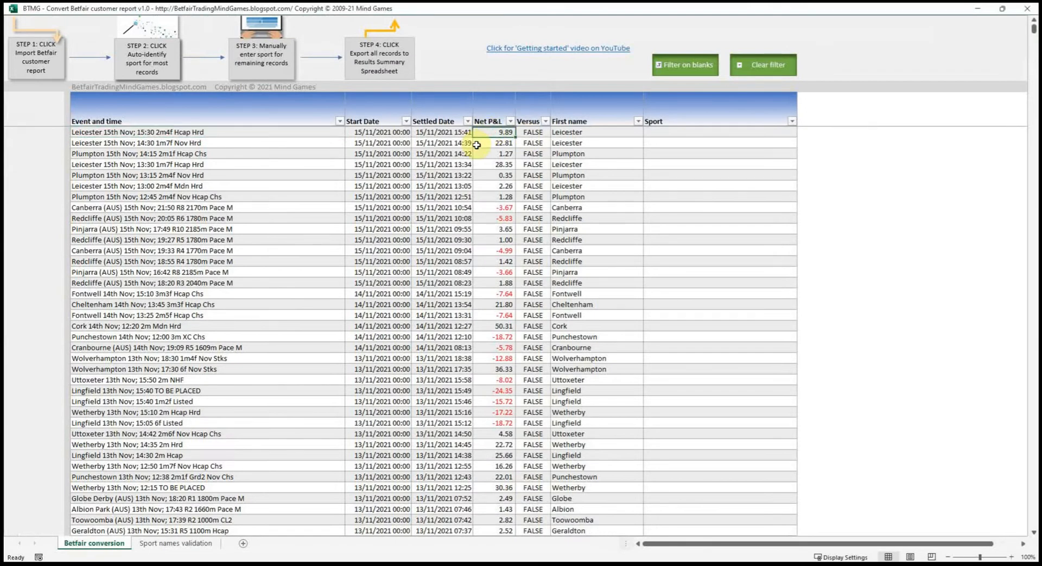
Auto-identify the sport for most of the imported records.
{"action": "left_click", "coordinate": [687, 135]}
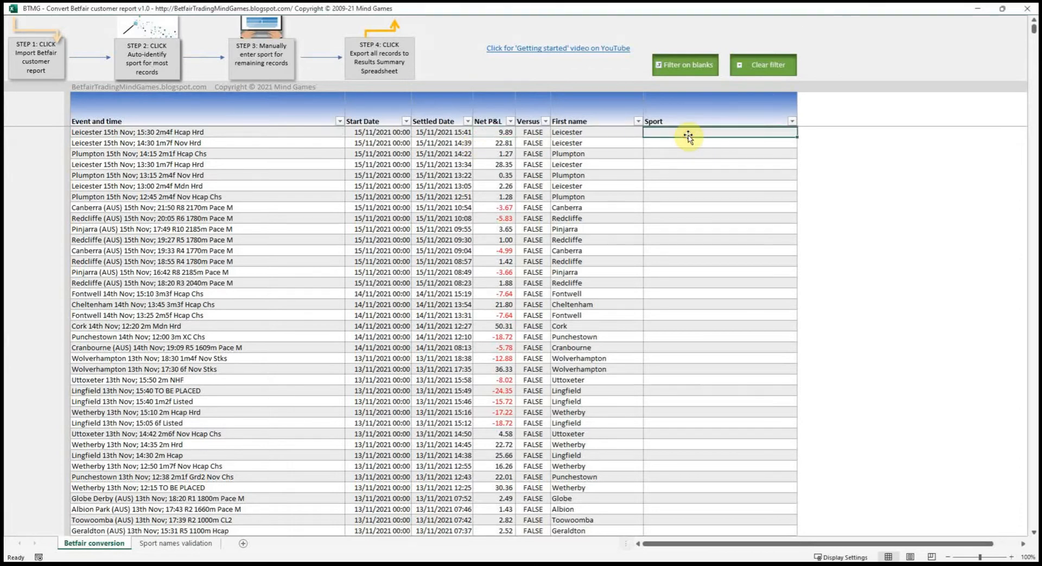
{"action": "left_click", "coordinate": [592, 99]}
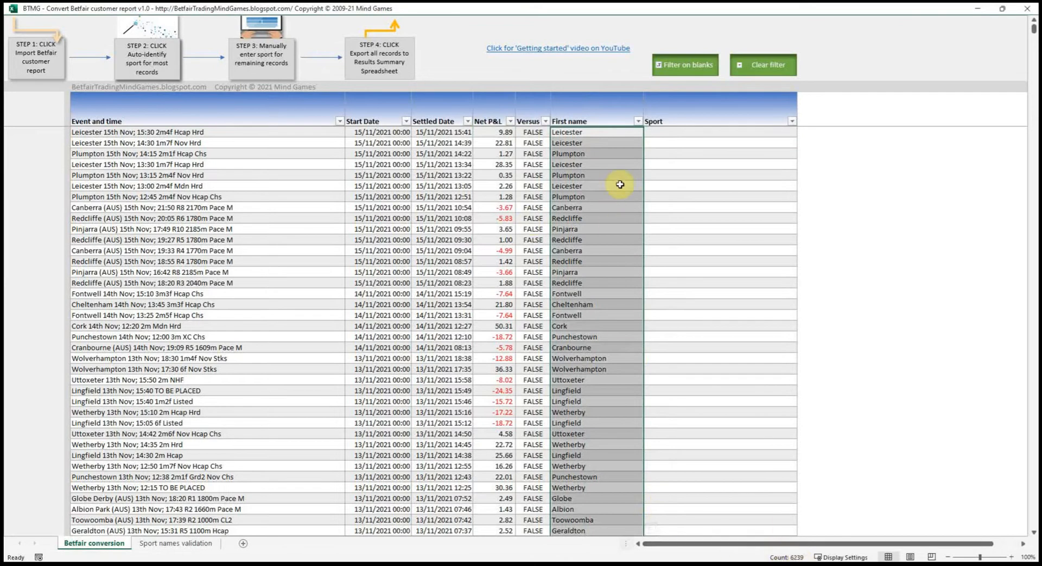
{"action": "left_click", "coordinate": [665, 133]}
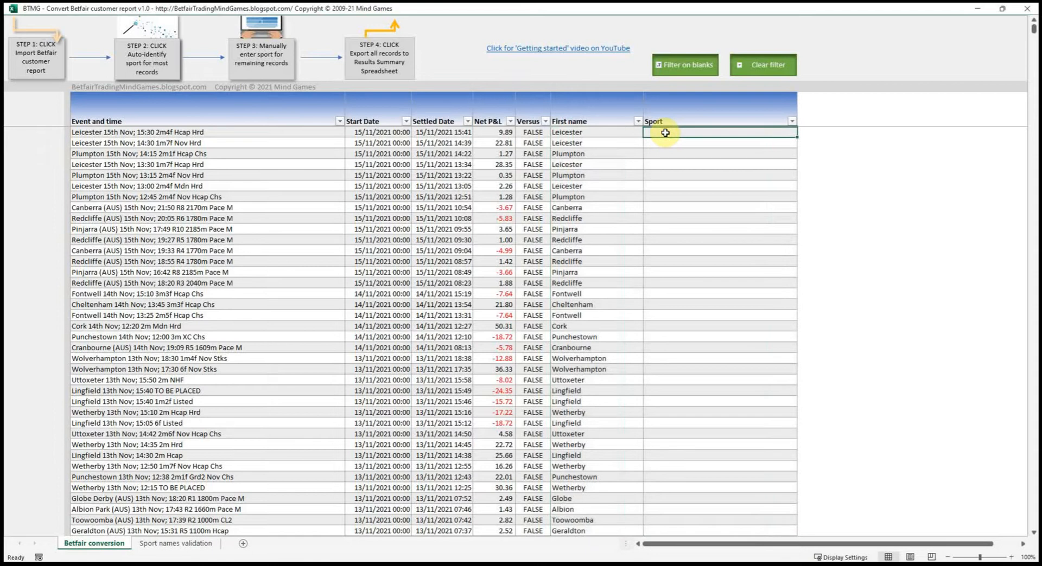
{"action": "left_click", "coordinate": [172, 70]}
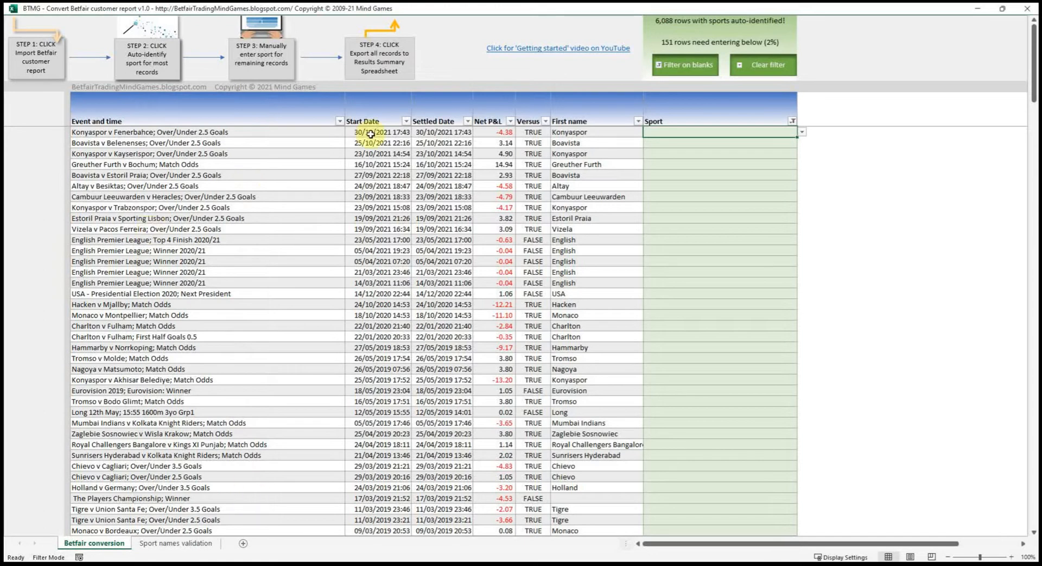
Filter the Event and time column to events containing "goals".
{"action": "left_click", "coordinate": [339, 122]}
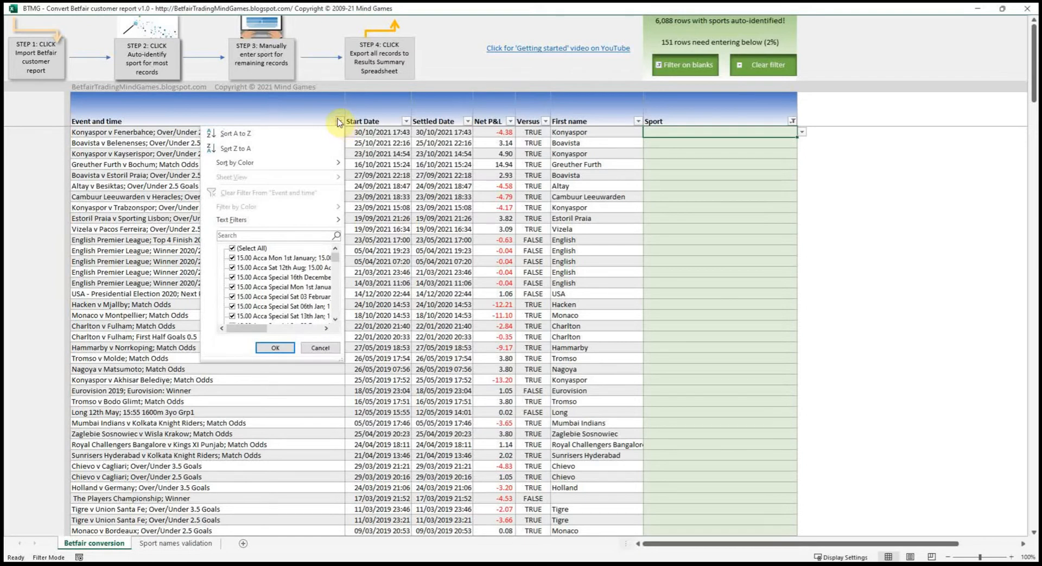
{"action": "left_click", "coordinate": [285, 235]}
{"action": "type", "text": "goals"}
{"action": "key", "text": "Return"}
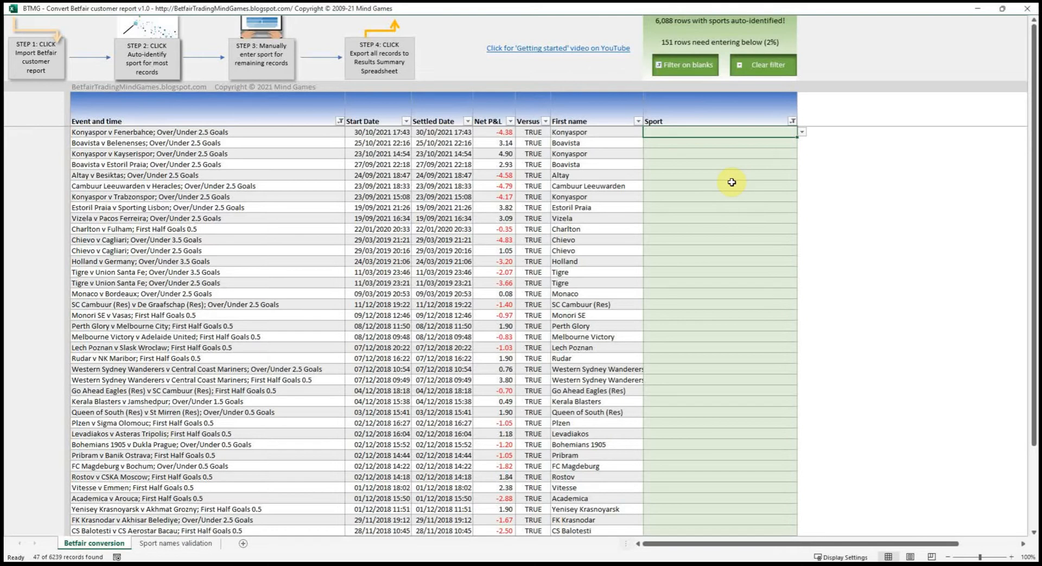
Enter Football as the sport for the first filtered goals event and fill it down through all the filtered rows.
{"action": "type", "text": "Football"}
{"action": "key", "text": "Return"}
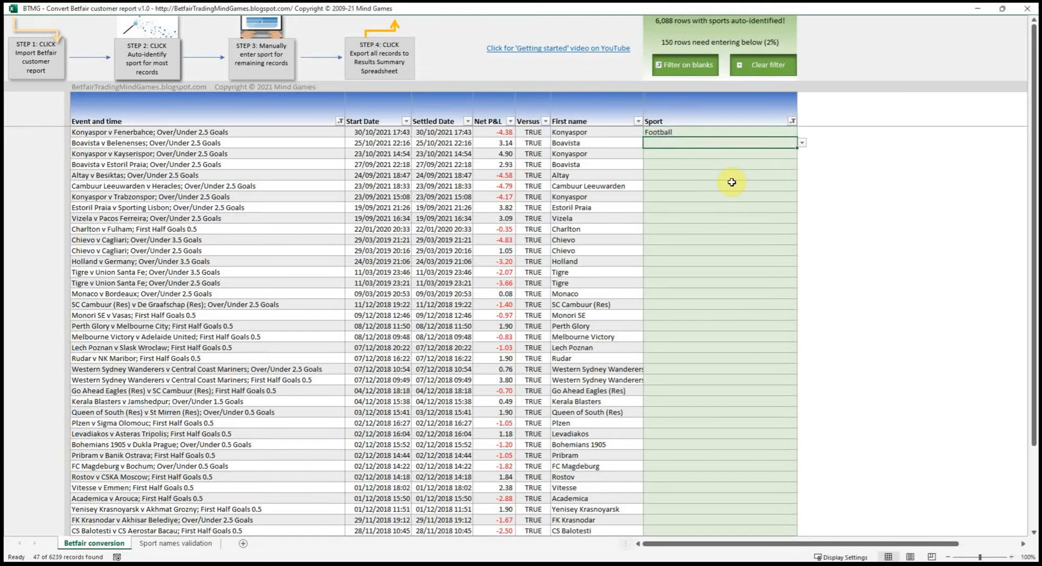
{"action": "key", "text": "Up"}
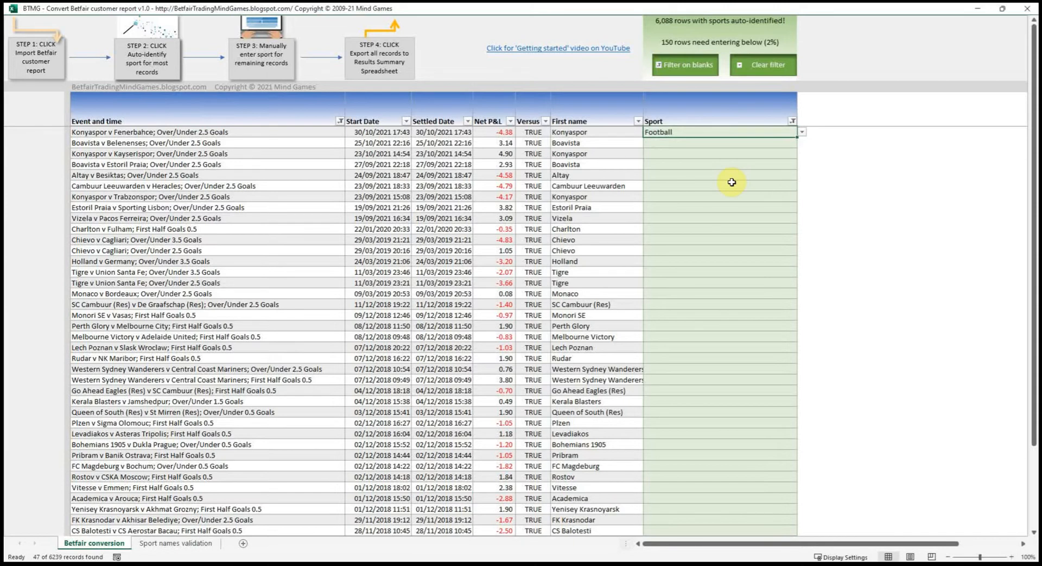
{"action": "key", "text": "ctrl+shift+Down"}
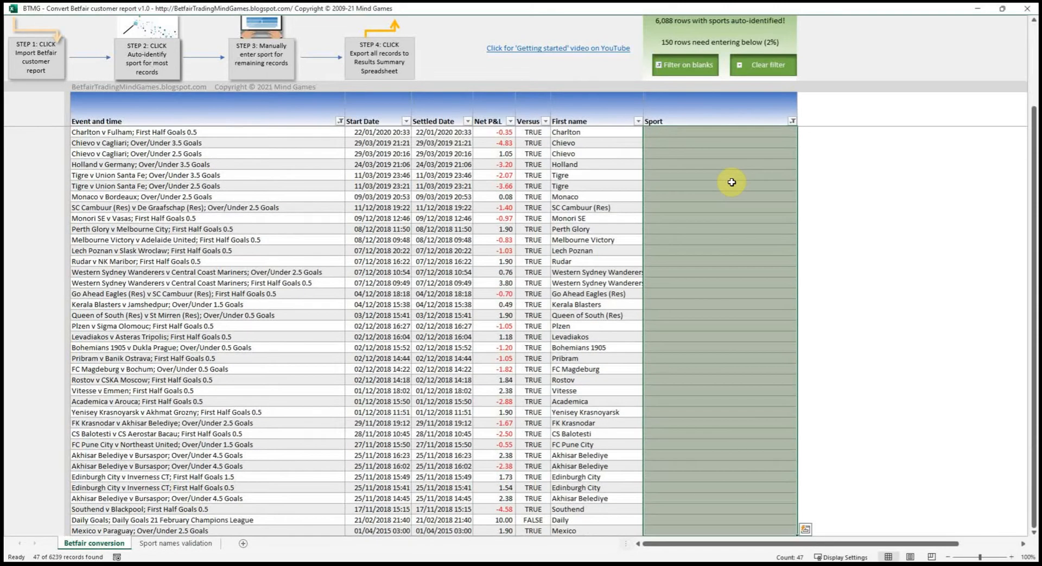
{"action": "key", "text": "ctrl+shift+Up"}
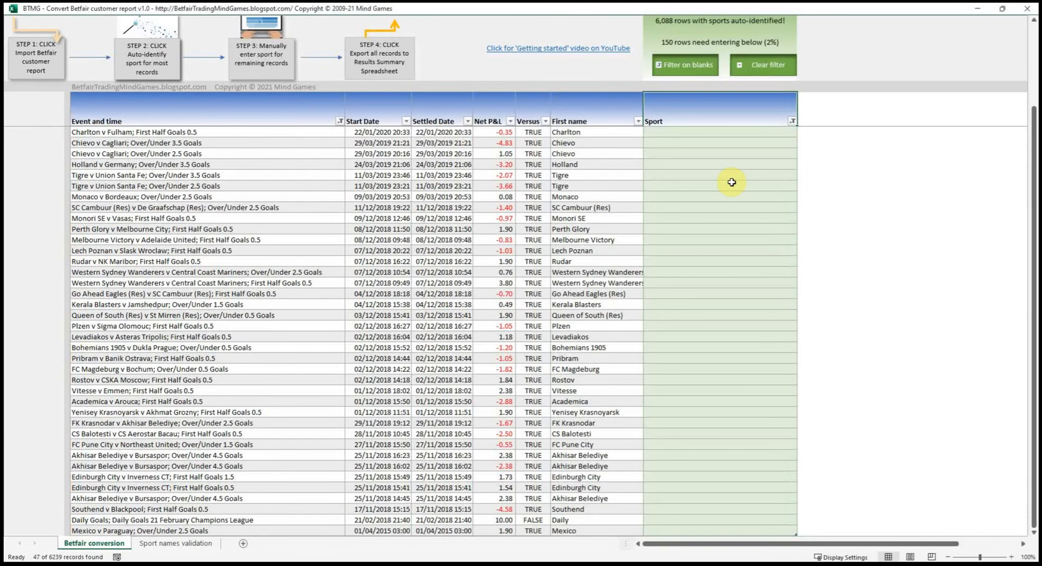
{"action": "key", "text": "shift+Down"}
{"action": "key", "text": "shift+Down"}
{"action": "key", "text": "shift+Down"}
{"action": "key", "text": "shift+Down"}
{"action": "key", "text": "shift+Down"}
{"action": "key", "text": "shift+Down"}
{"action": "key", "text": "shift+Down"}
{"action": "key", "text": "shift+Down"}
{"action": "key", "text": "shift+Down"}
{"action": "key", "text": "shift+Down"}
{"action": "key", "text": "shift+Down"}
{"action": "key", "text": "shift+Down"}
{"action": "key", "text": "shift+Down"}
{"action": "key", "text": "shift+Down"}
{"action": "key", "text": "shift+Down"}
{"action": "key", "text": "shift+Down"}
{"action": "key", "text": "shift+Down"}
{"action": "key", "text": "shift+Down"}
{"action": "key", "text": "shift+Down"}
{"action": "key", "text": "shift+Down"}
{"action": "key", "text": "shift+Down"}
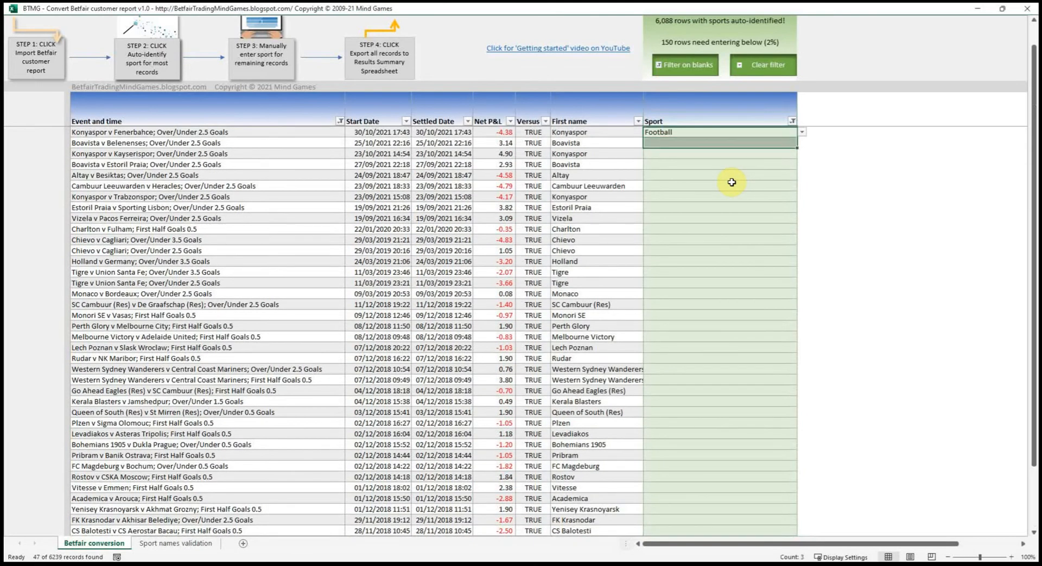
{"action": "key", "text": "ctrl+shift+Down"}
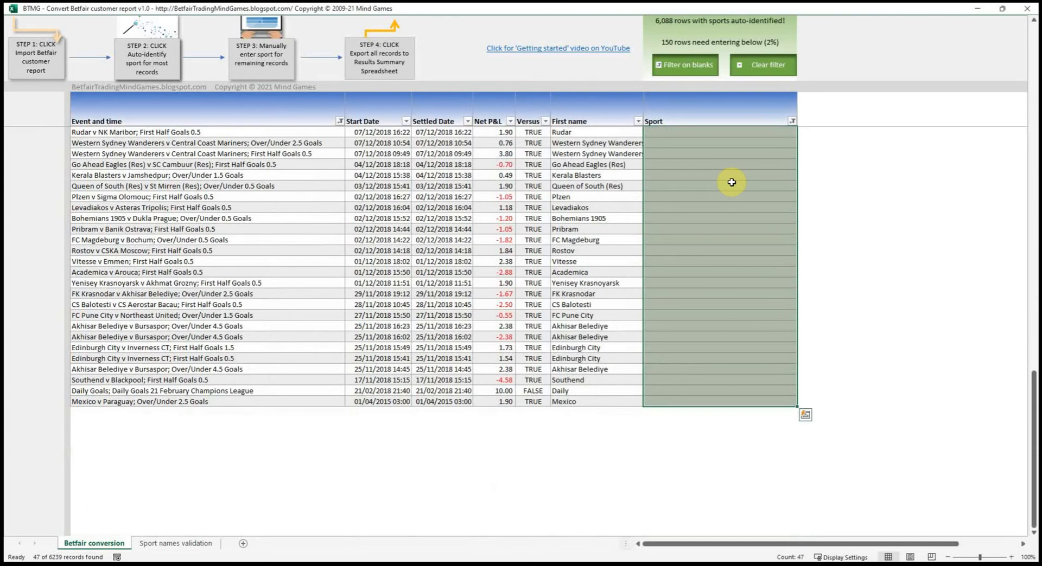
{"action": "key", "text": "ctrl+d"}
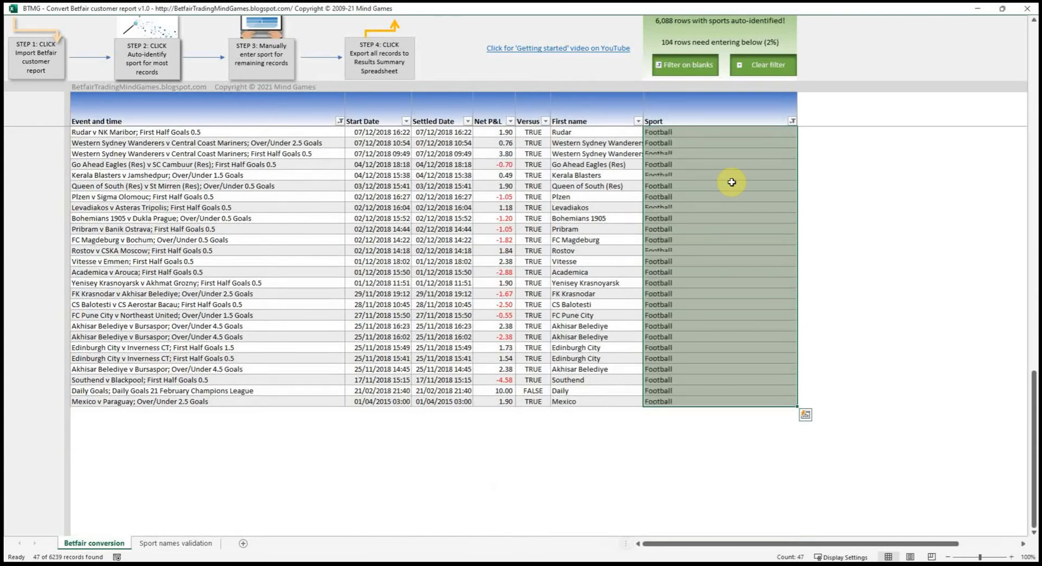
{"action": "key", "text": "ctrl+q"}
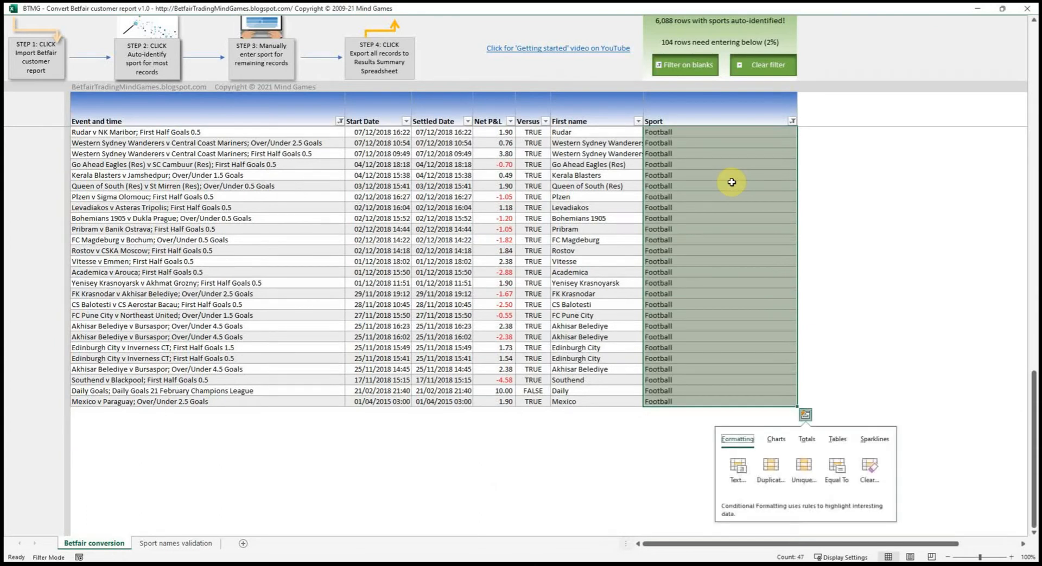
{"action": "scroll", "coordinate": [731, 183], "scroll_direction": "up", "scroll_amount": 7}
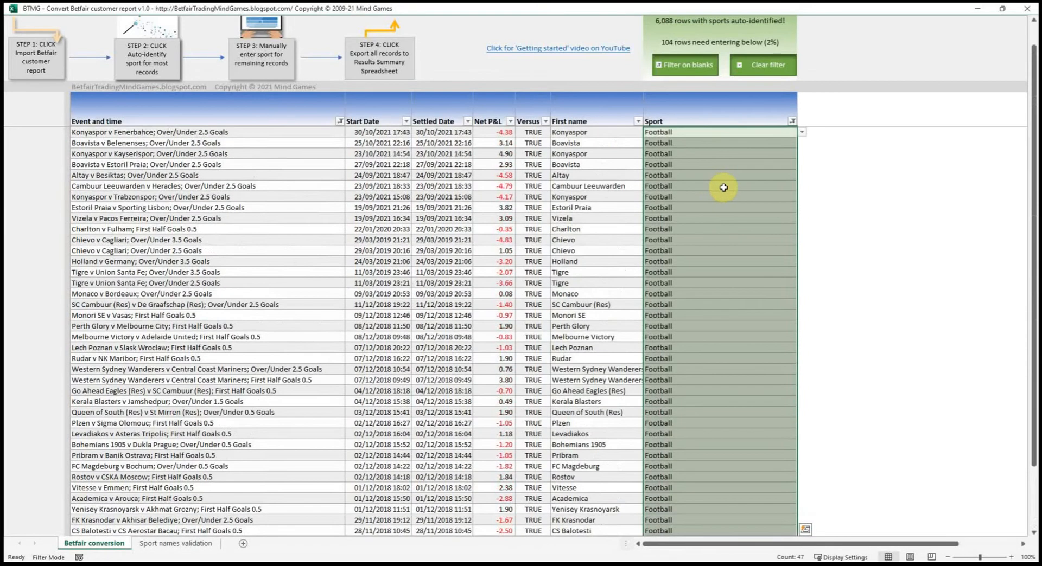
Refilter on blank sports and fill Football for the English Premier League Top 4 Finish and Winner 2020/21 rows.
{"action": "left_click", "coordinate": [697, 69]}
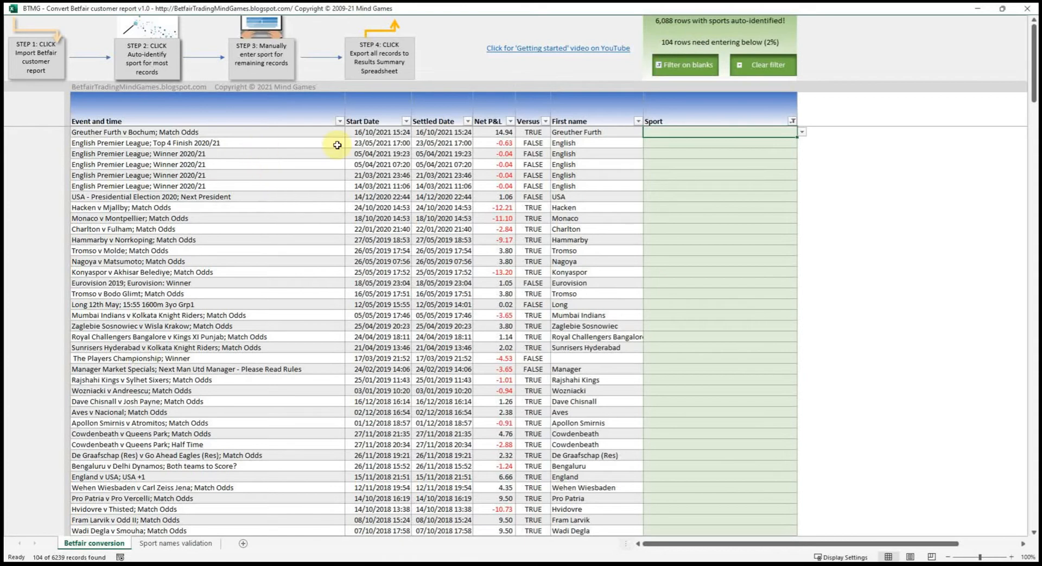
{"action": "left_click", "coordinate": [658, 145]}
{"action": "type", "text": "Football"}
{"action": "left_click", "coordinate": [667, 175]}
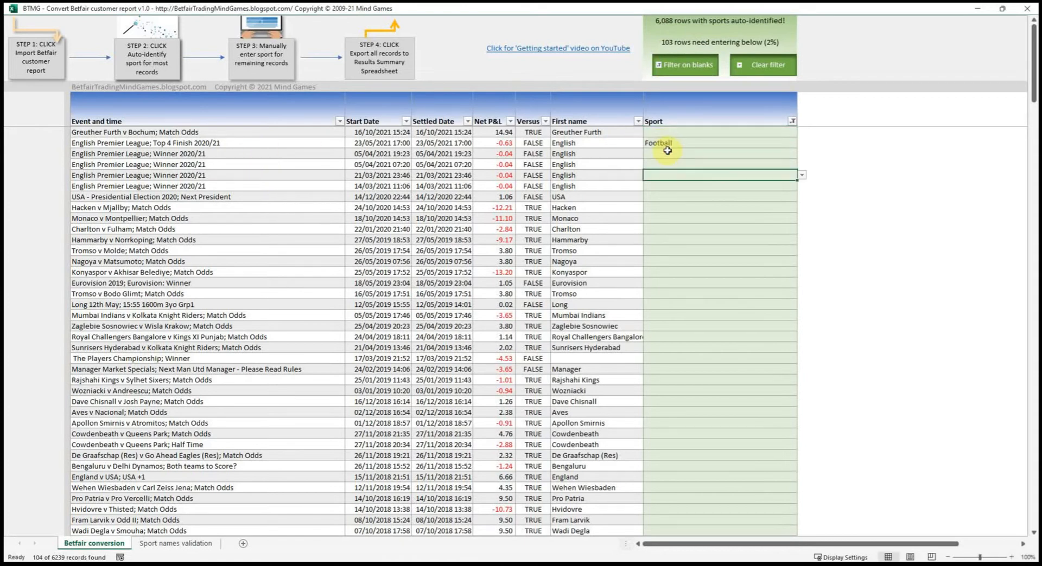
{"action": "left_click_drag", "start_coordinate": [665, 145], "coordinate": [654, 177]}
{"action": "key", "text": "ctrl+d"}
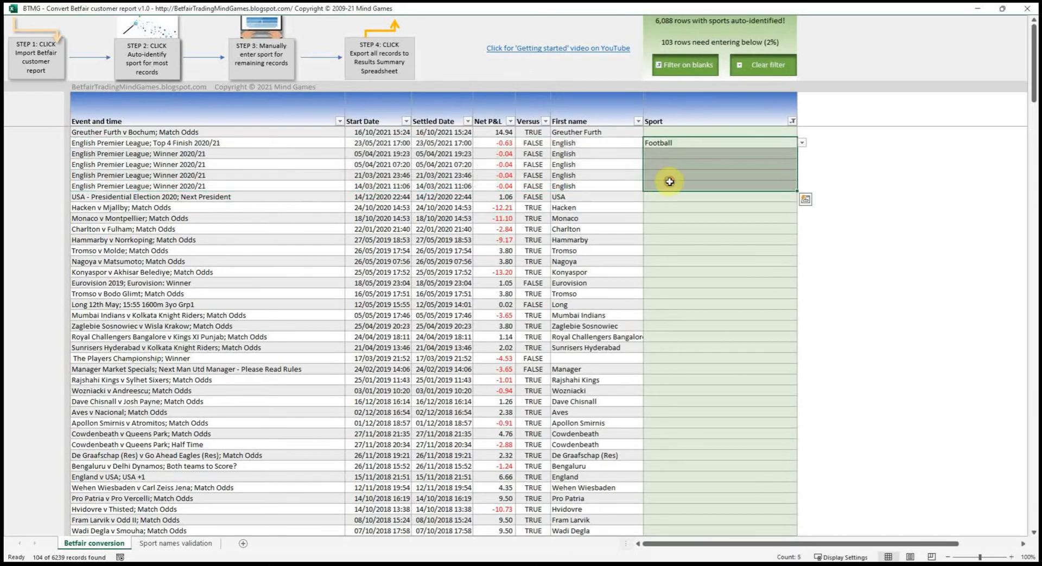
Refilter on blank sports and narrow the Event and time column to events containing "acca".
{"action": "left_click", "coordinate": [684, 65]}
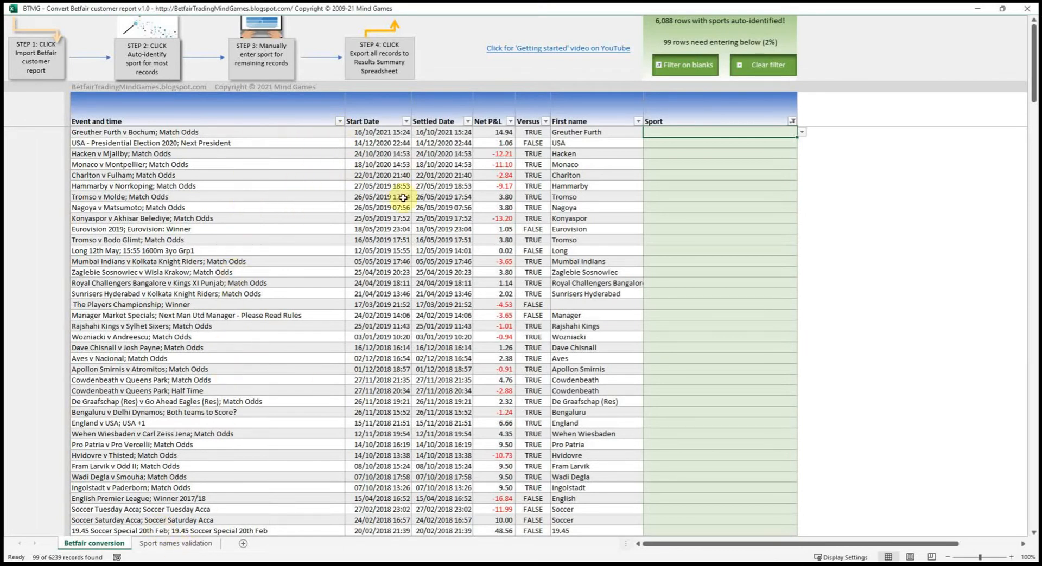
{"action": "left_click", "coordinate": [338, 121]}
{"action": "left_click", "coordinate": [290, 235]}
{"action": "type", "text": "acca"}
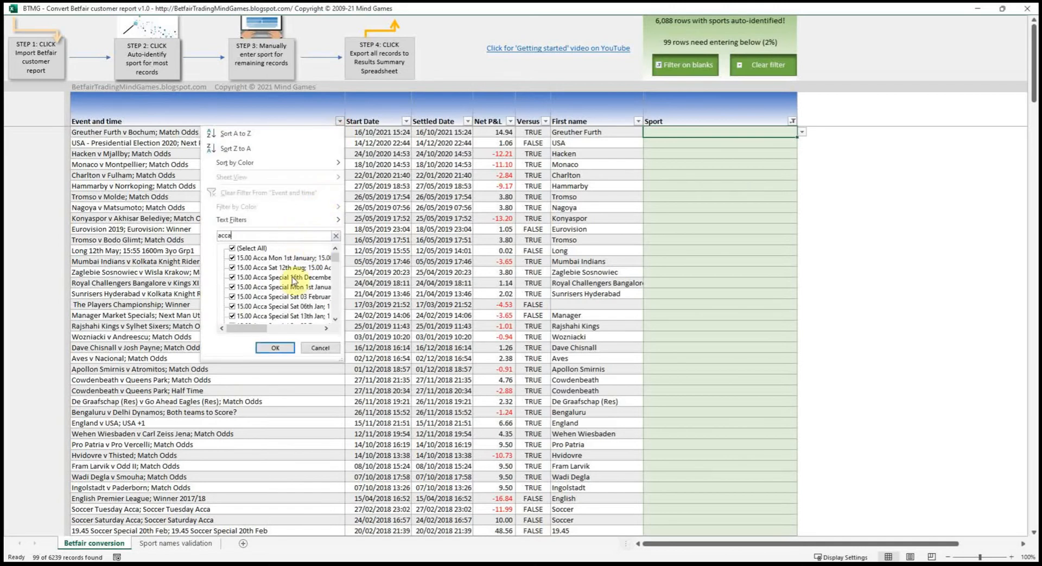
{"action": "left_click", "coordinate": [275, 347]}
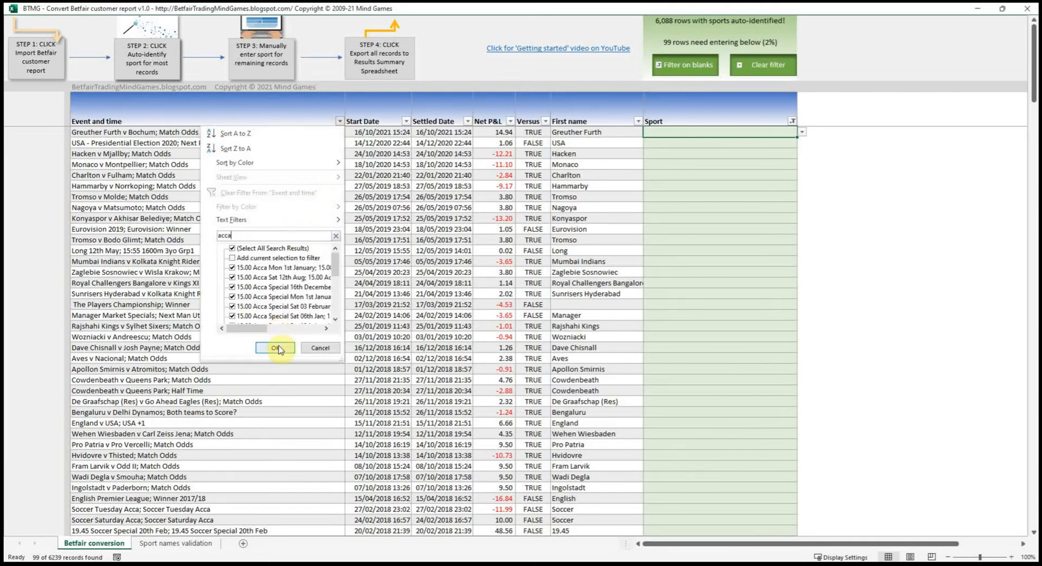
Enter Football as the sport for the first acca event and fill it down through the remaining filtered rows.
{"action": "type", "text": "Football"}
{"action": "key", "text": "Return"}
{"action": "left_click_drag", "start_coordinate": [674, 133], "coordinate": [672, 339]}
{"action": "key", "text": "ctrl+d"}
Refilter on blank sports and show only the records whose Versus value is FALSE.
{"action": "left_click", "coordinate": [675, 65]}
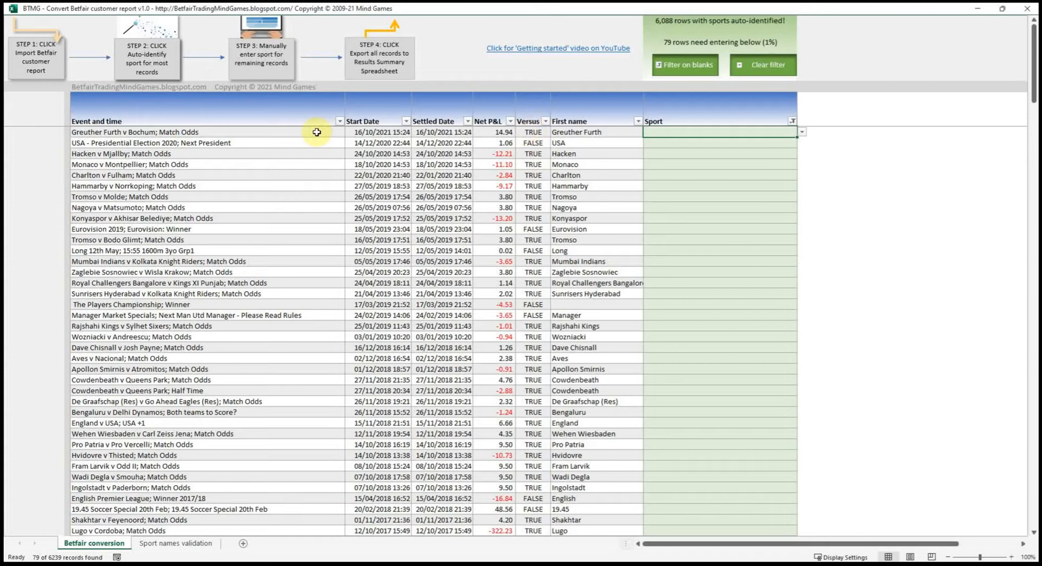
{"action": "left_click", "coordinate": [233, 133]}
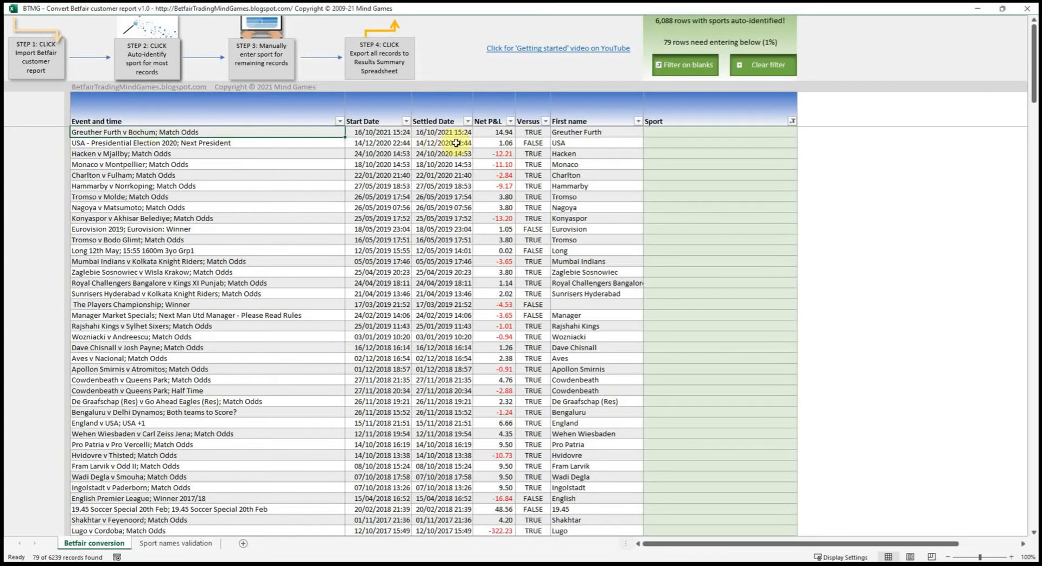
{"action": "left_click", "coordinate": [546, 121]}
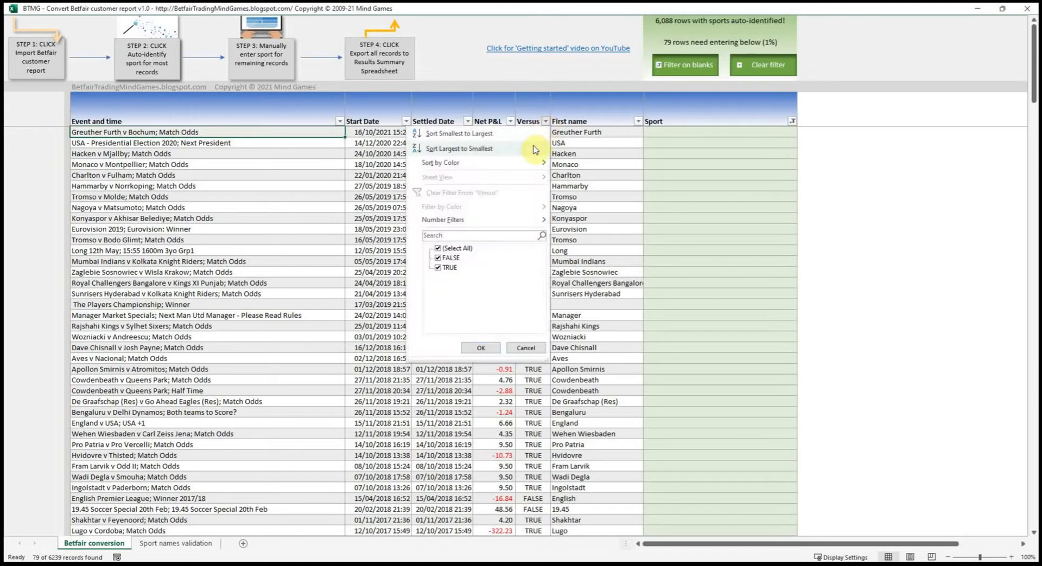
{"action": "left_click", "coordinate": [438, 269]}
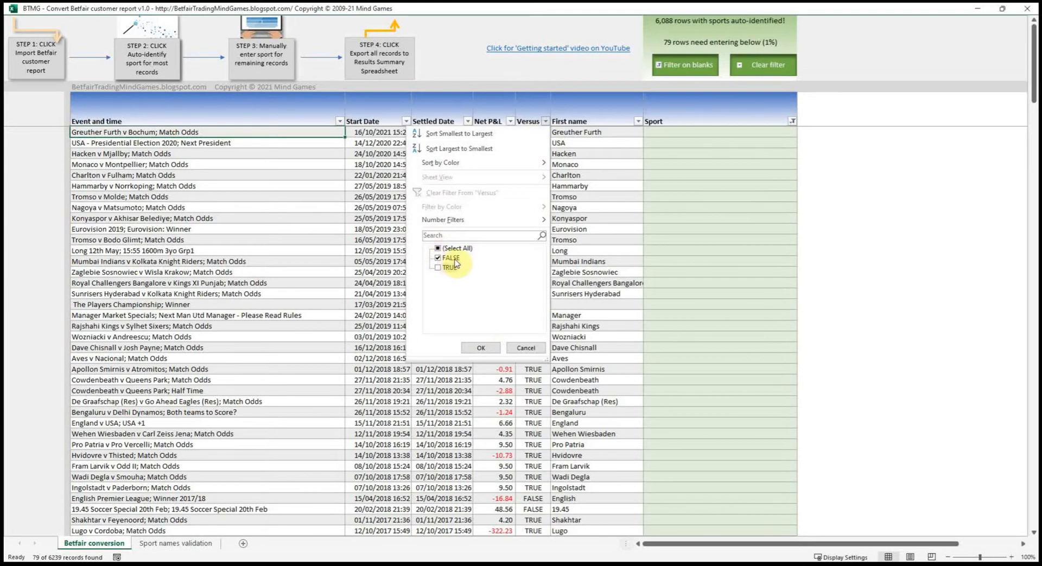
{"action": "left_click", "coordinate": [475, 344]}
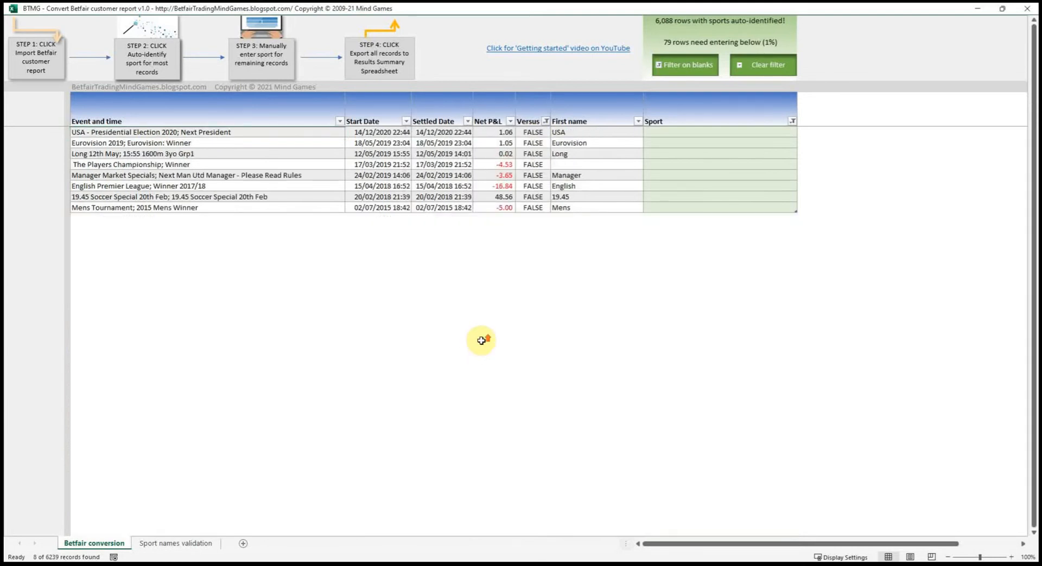
{"action": "left_click", "coordinate": [262, 133]}
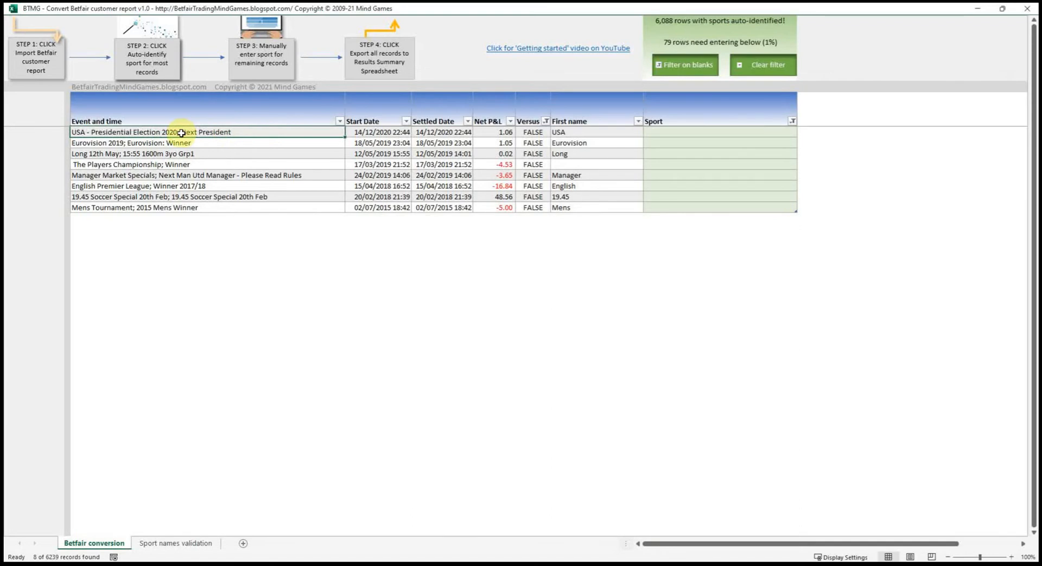
Set the sport to Politics for the USA Presidential Election 2020 row and to Special bets for the Eurovision 2019 row.
{"action": "left_click", "coordinate": [666, 132]}
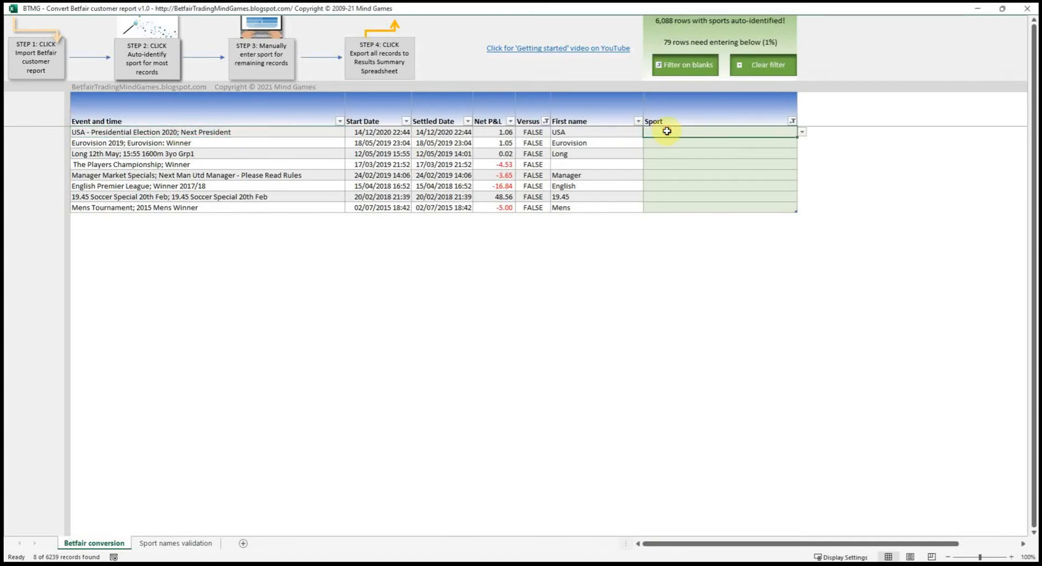
{"action": "left_click", "coordinate": [802, 132]}
{"action": "left_click_drag", "start_coordinate": [799, 157], "coordinate": [801, 181]}
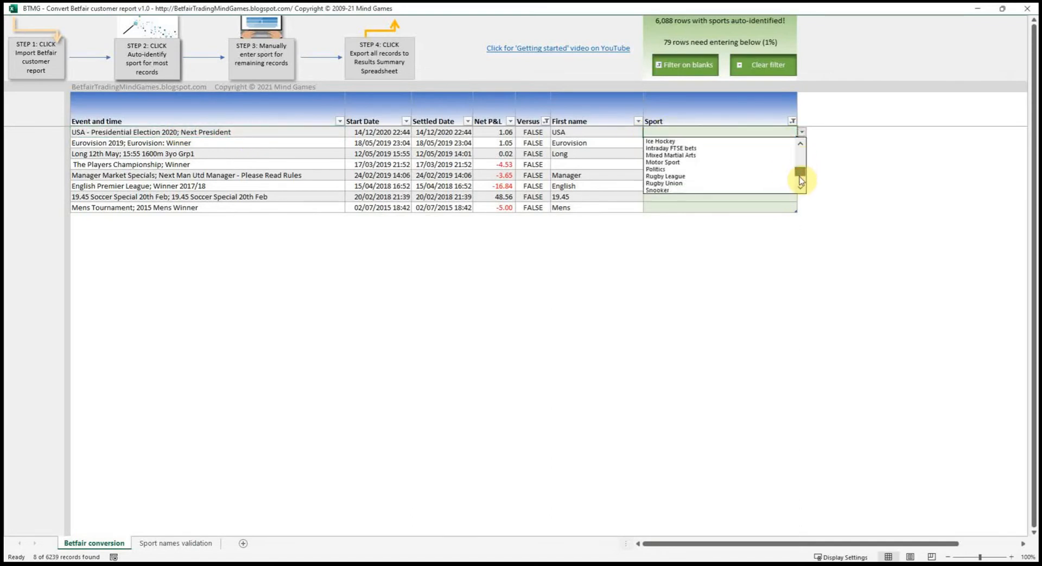
{"action": "left_click", "coordinate": [723, 170]}
{"action": "left_click", "coordinate": [685, 143]}
{"action": "left_click", "coordinate": [801, 142]}
{"action": "left_click_drag", "start_coordinate": [802, 174], "coordinate": [800, 191]}
{"action": "left_click", "coordinate": [734, 190]}
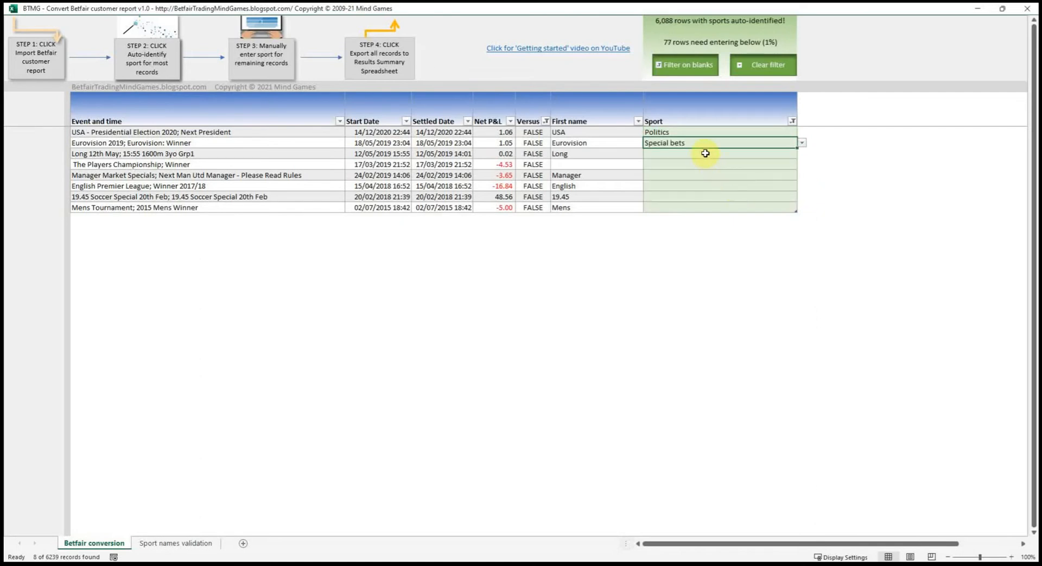
Insert "(FRA)" after "Long" in the event name of the Long 12th May 15:55 race.
{"action": "left_click", "coordinate": [703, 152]}
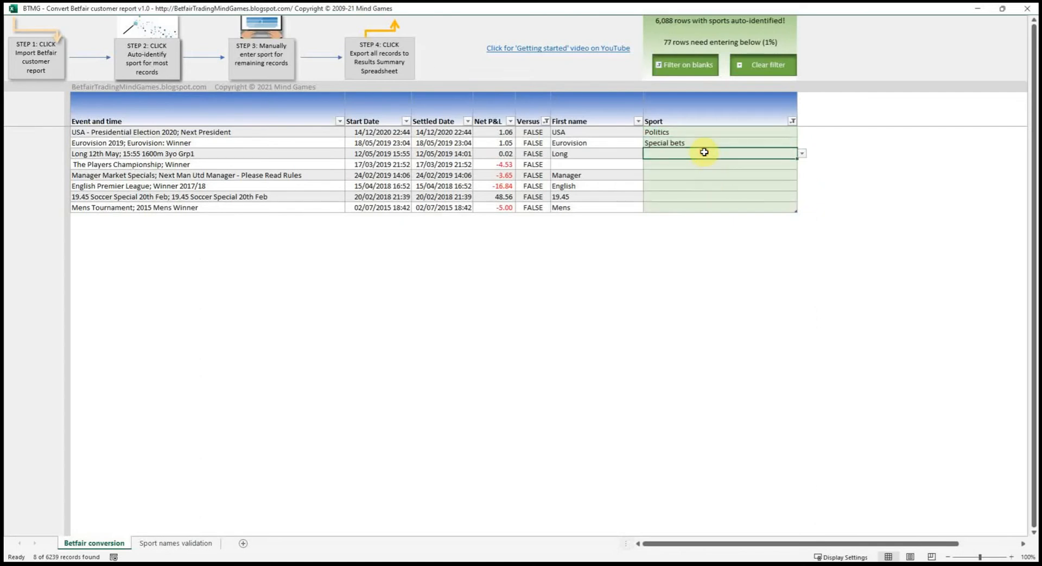
{"action": "left_click", "coordinate": [229, 155]}
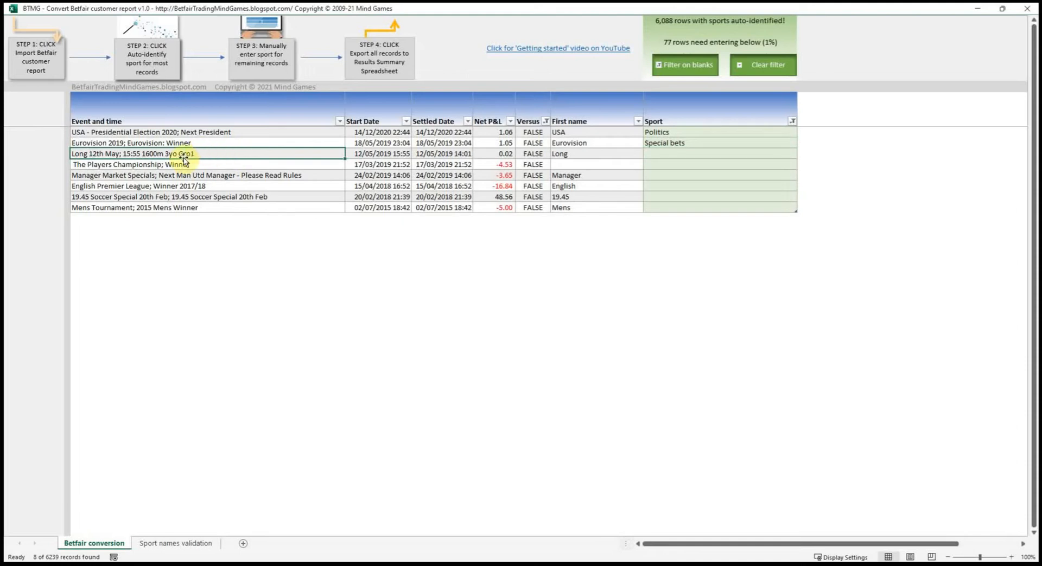
{"action": "double_click", "coordinate": [91, 153]}
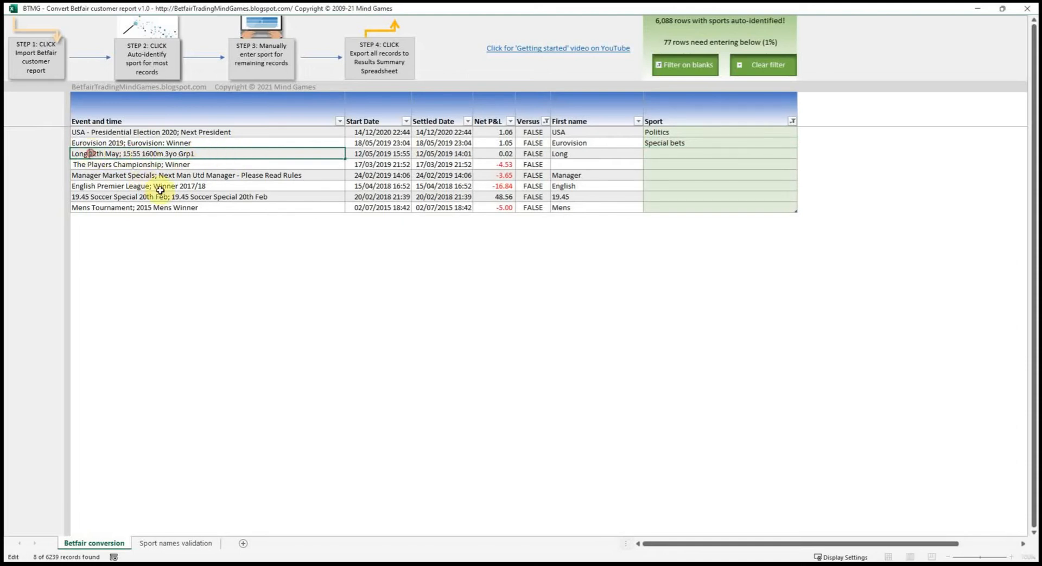
{"action": "type", "text": "(FRA)"}
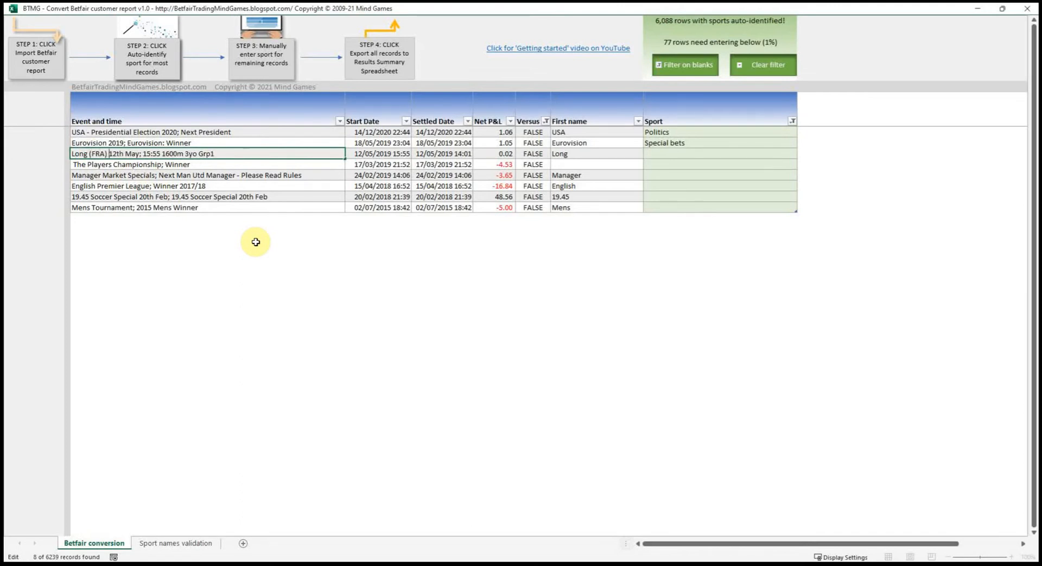
{"action": "key", "text": "Return"}
Set the sport for the Long (FRA) 12th May race to Horse Racing.
{"action": "key", "text": "Up"}
{"action": "key", "text": "Right"}
{"action": "key", "text": "Right"}
{"action": "key", "text": "Right"}
{"action": "key", "text": "Right"}
{"action": "key", "text": "Right"}
{"action": "key", "text": "Right"}
{"action": "type", "text": "football"}
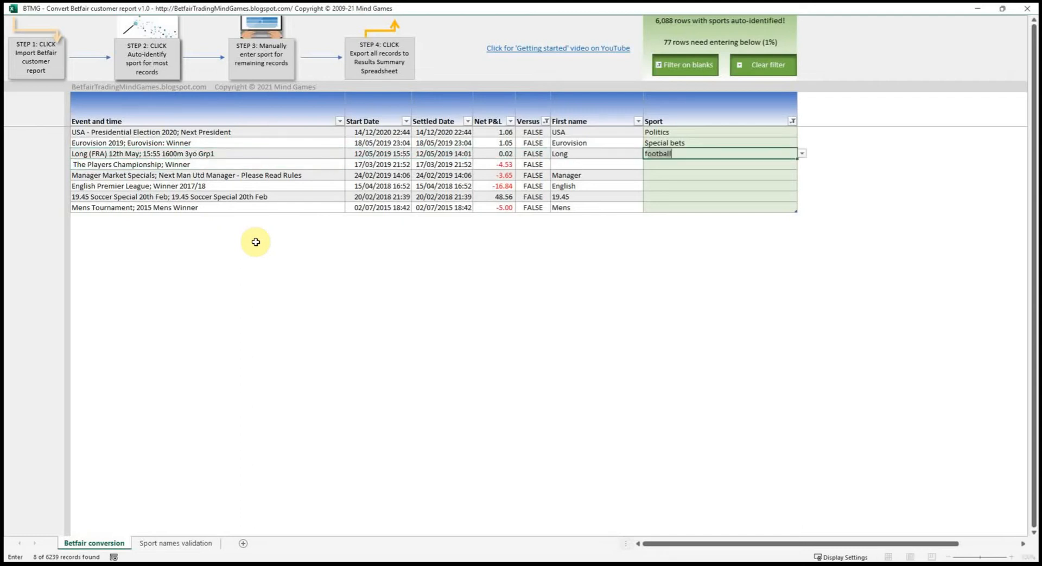
{"action": "key", "text": "Return"}
{"action": "key", "text": "Up"}
{"action": "type", "text": "h"}
{"action": "key", "text": "Return"}
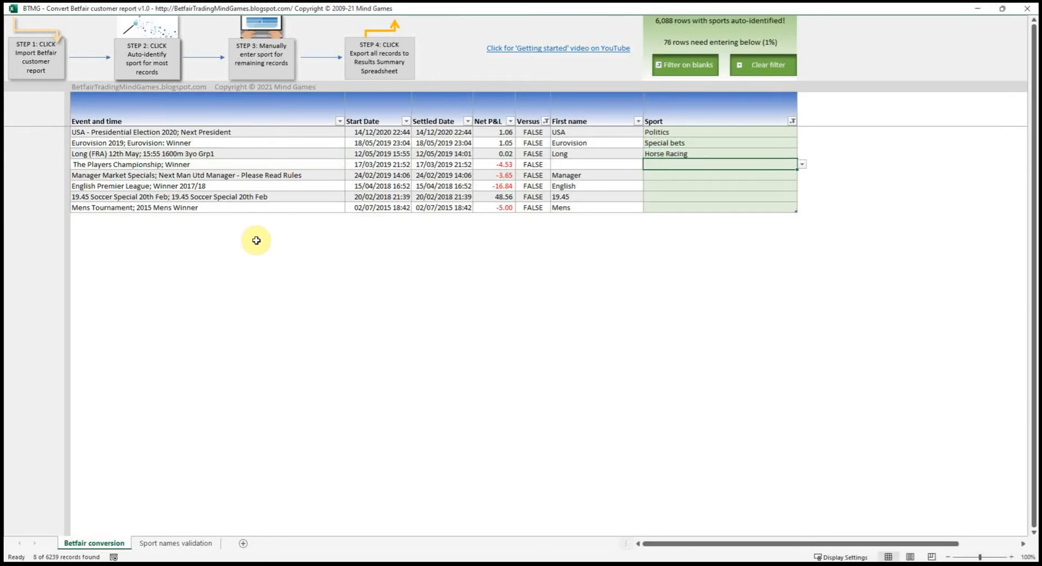
Copy the event text of the "The Players Championship; Winner" row.
{"action": "key", "text": "Left"}
{"action": "key", "text": "Left"}
{"action": "key", "text": "Left"}
{"action": "key", "text": "Left"}
{"action": "key", "text": "Left"}
{"action": "key", "text": "Left"}
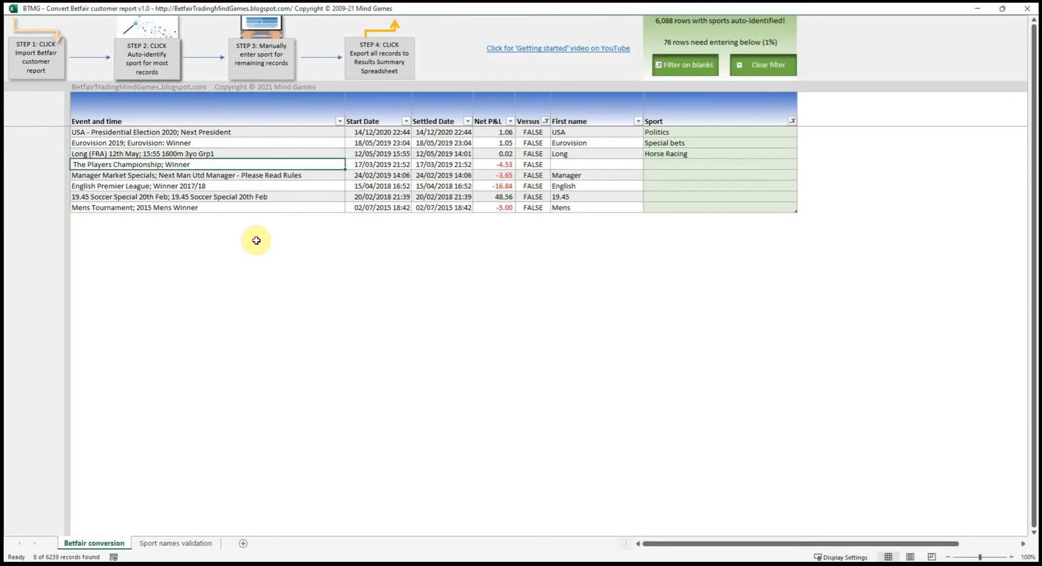
{"action": "key", "text": "ctrl+c"}
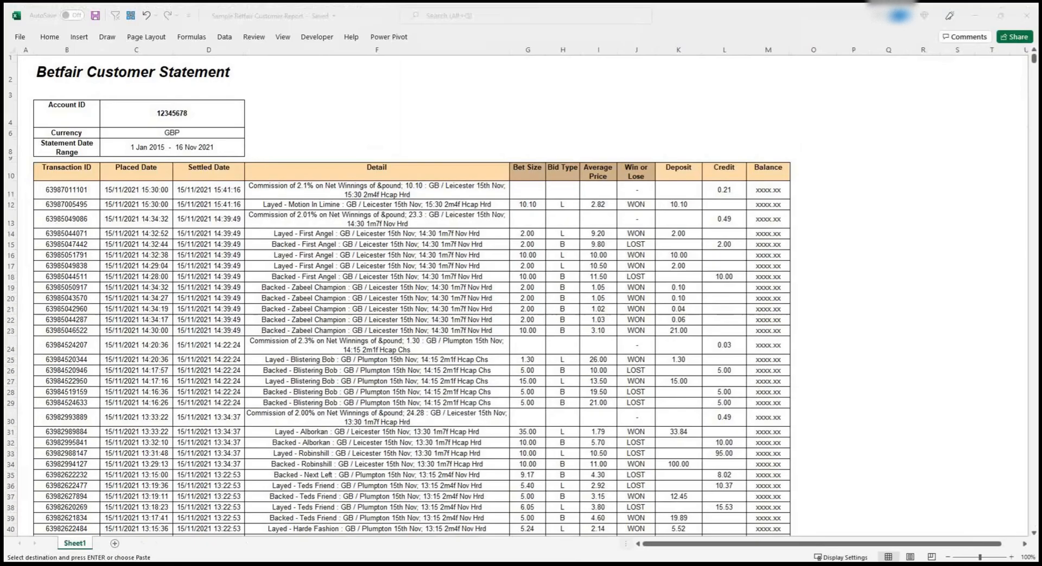
Switch to the Sample Betfair Customer Report workbook, search its Detail column for the copied Players Championship event, and select the matching rows.
{"action": "key", "text": "alt+Tab"}
{"action": "left_click", "coordinate": [379, 50]}
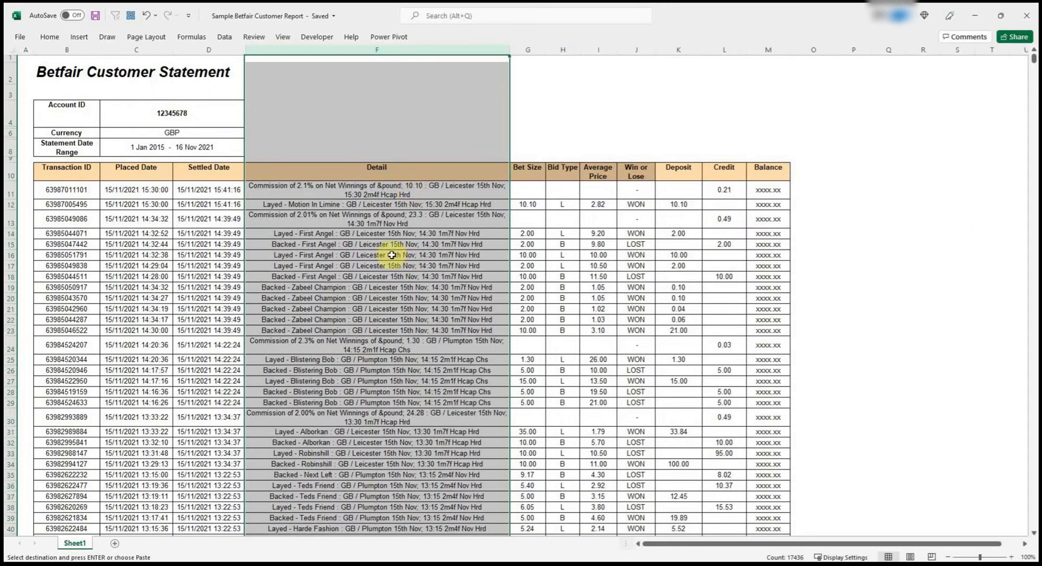
{"action": "key", "text": "ctrl+f"}
{"action": "left_click_drag", "start_coordinate": [860, 336], "coordinate": [519, 243]}
{"action": "key", "text": "ctrl+v"}
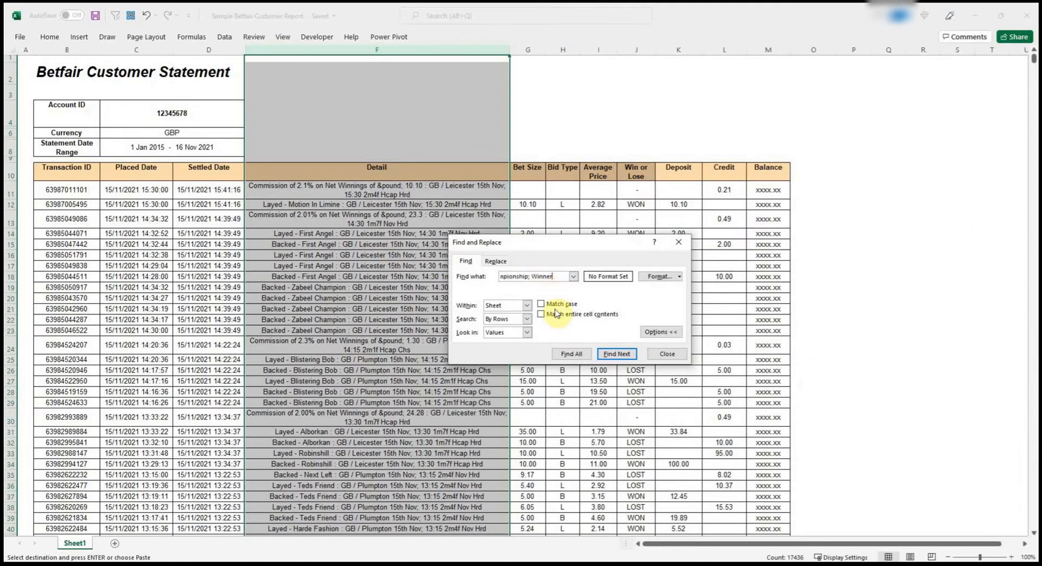
{"action": "left_click", "coordinate": [606, 365]}
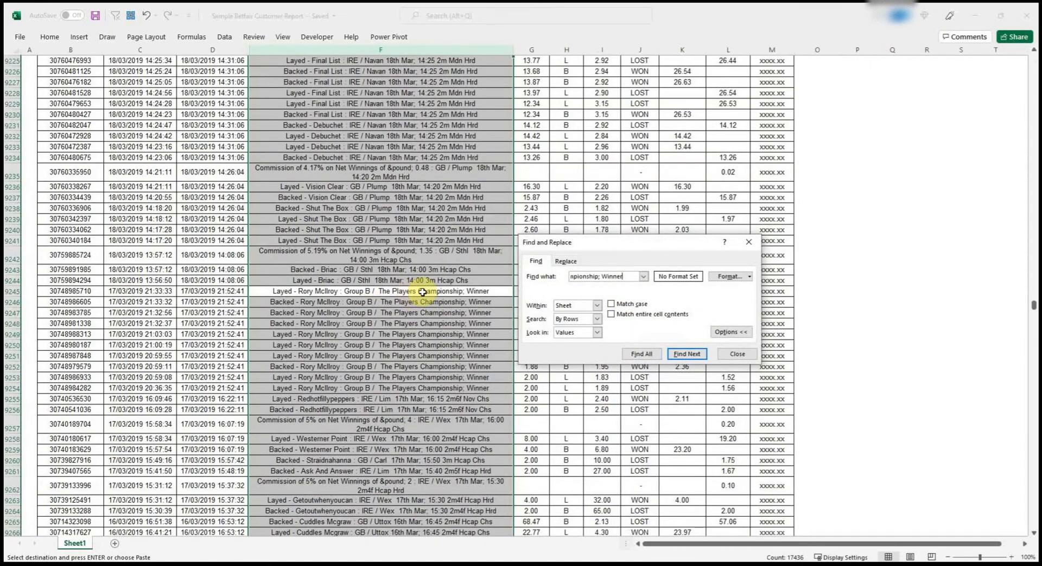
{"action": "left_click", "coordinate": [413, 292]}
{"action": "left_click_drag", "start_coordinate": [413, 292], "coordinate": [413, 387]}
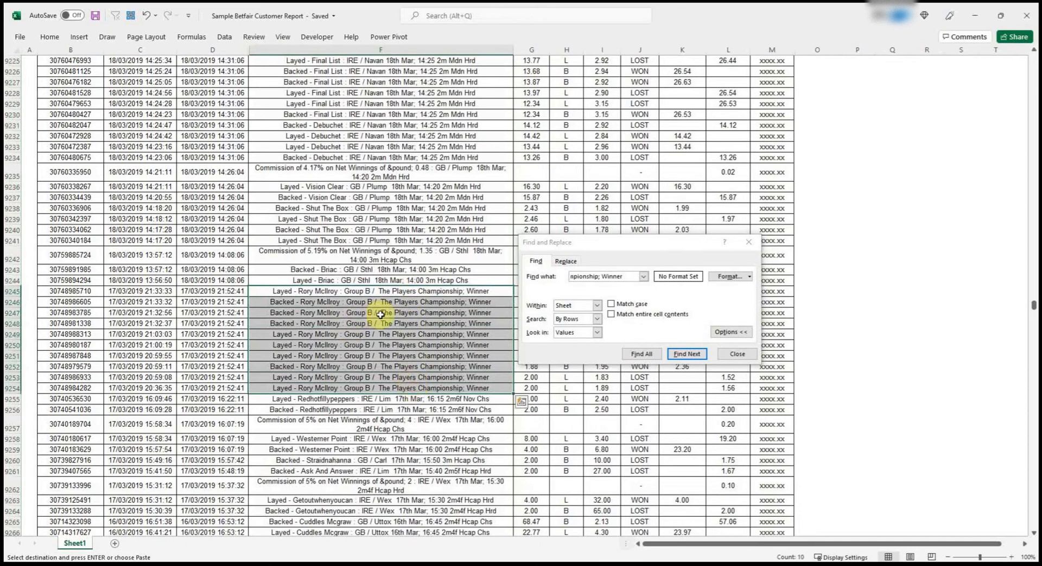
Return to the BTMG conversion workbook and set the sport for The Players Championship row to Golf.
{"action": "key", "text": "alt+Tab"}
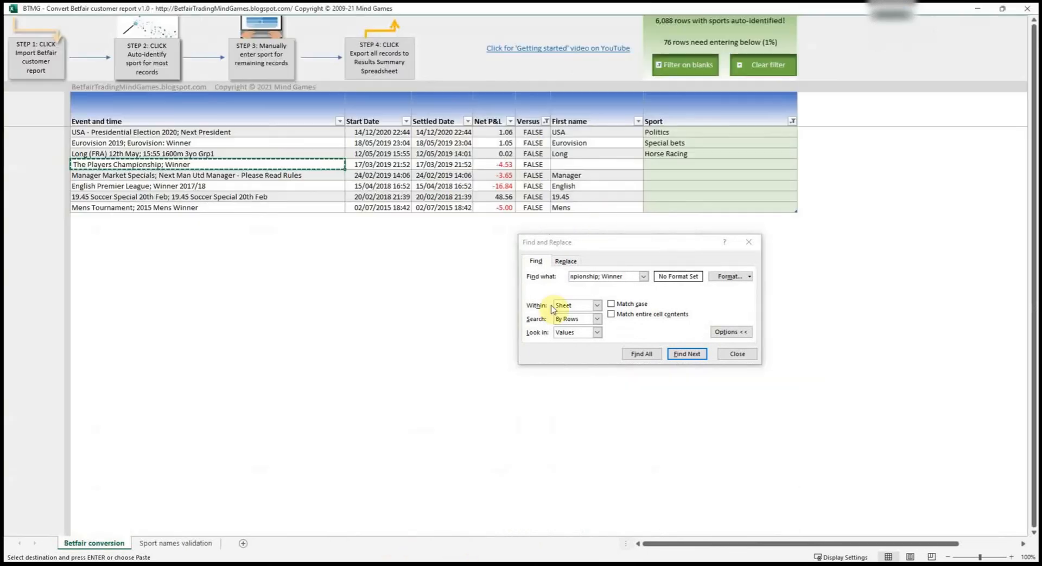
{"action": "left_click", "coordinate": [682, 166]}
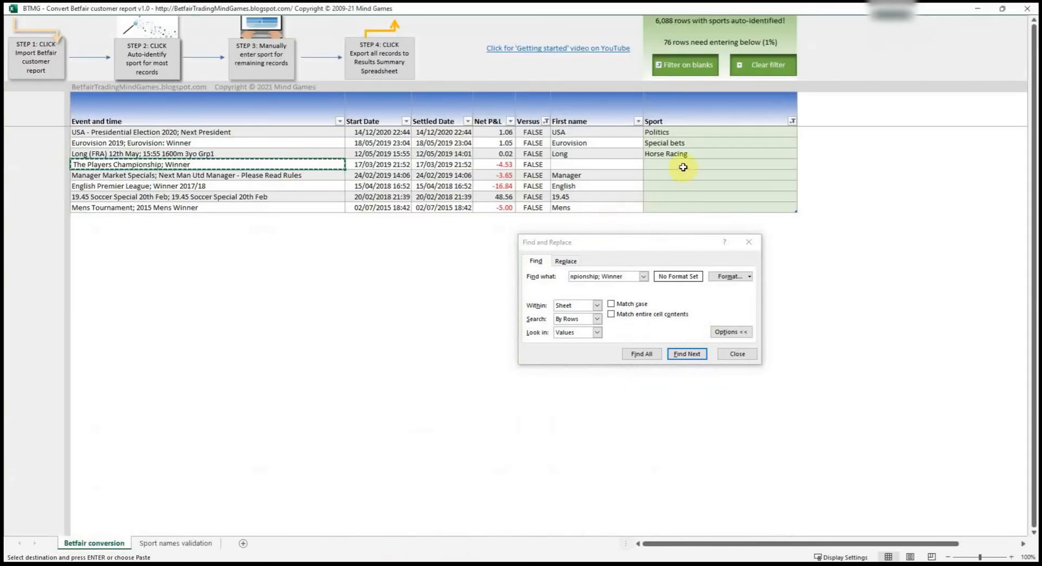
{"action": "left_click", "coordinate": [800, 166]}
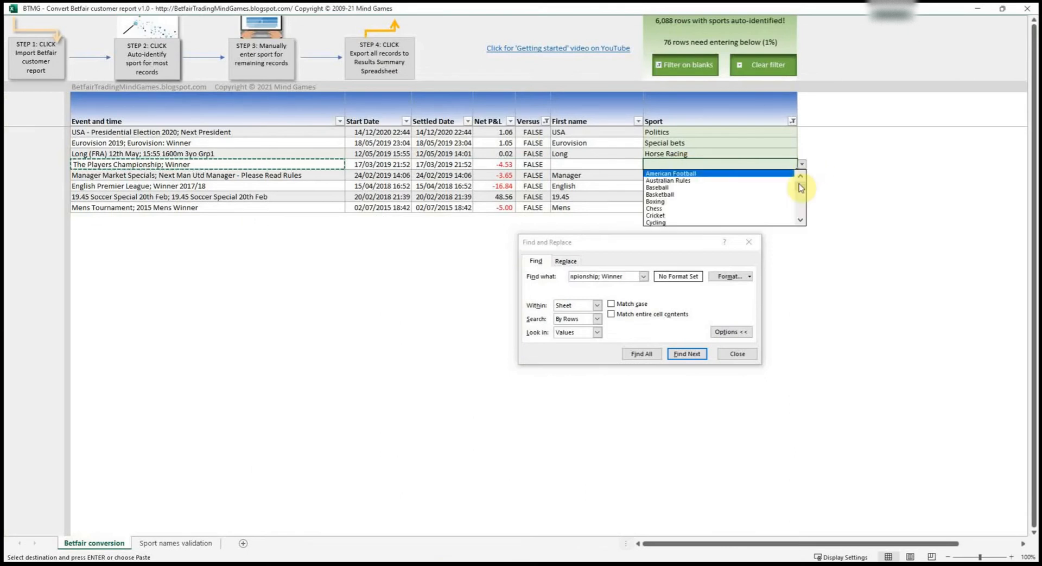
{"action": "left_click", "coordinate": [801, 201]}
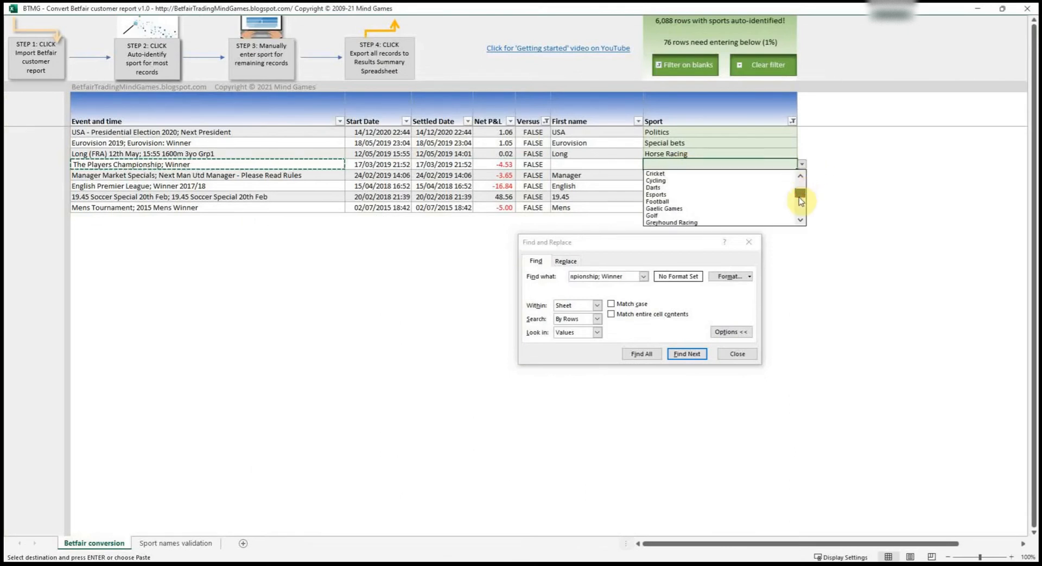
{"action": "left_click", "coordinate": [705, 215]}
Enter Football as the sport for the Manager Market Specials, English Premier League Winner 2017/18 and 19.45 Soccer Special rows.
{"action": "key", "text": "Down"}
{"action": "type", "text": "Football"}
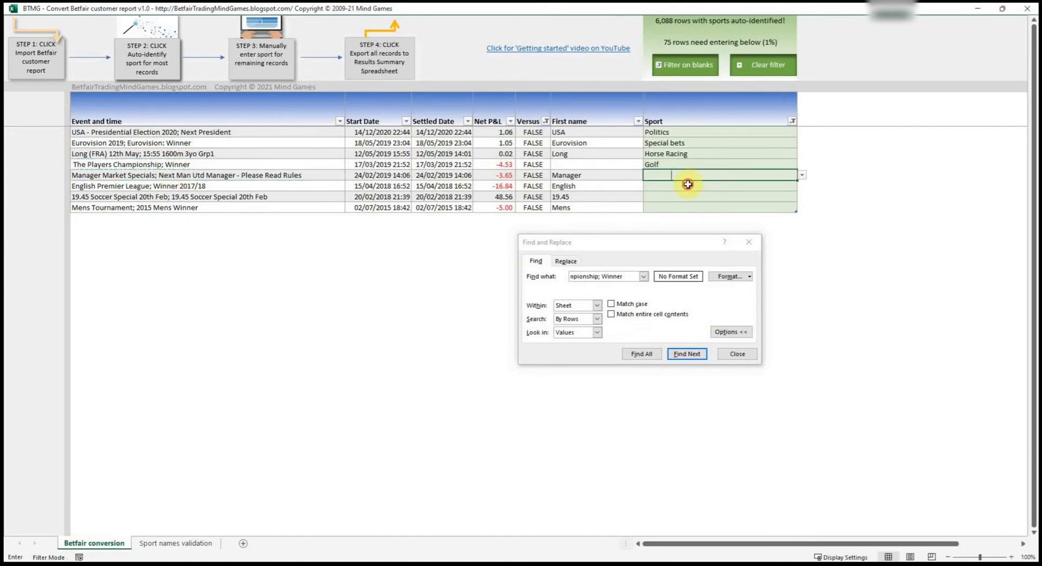
{"action": "key", "text": "Return"}
{"action": "type", "text": "football"}
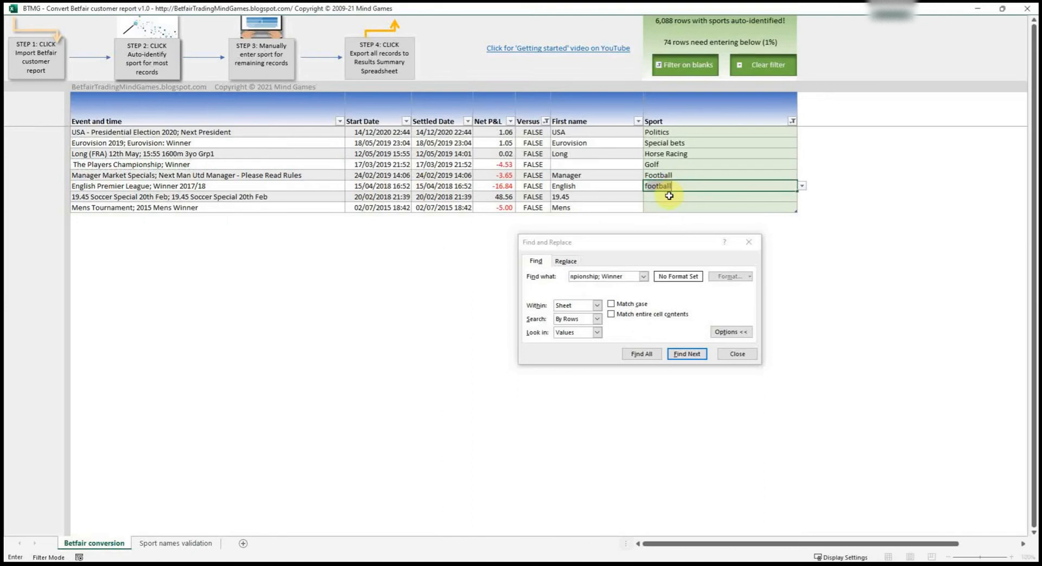
{"action": "key", "text": "Return"}
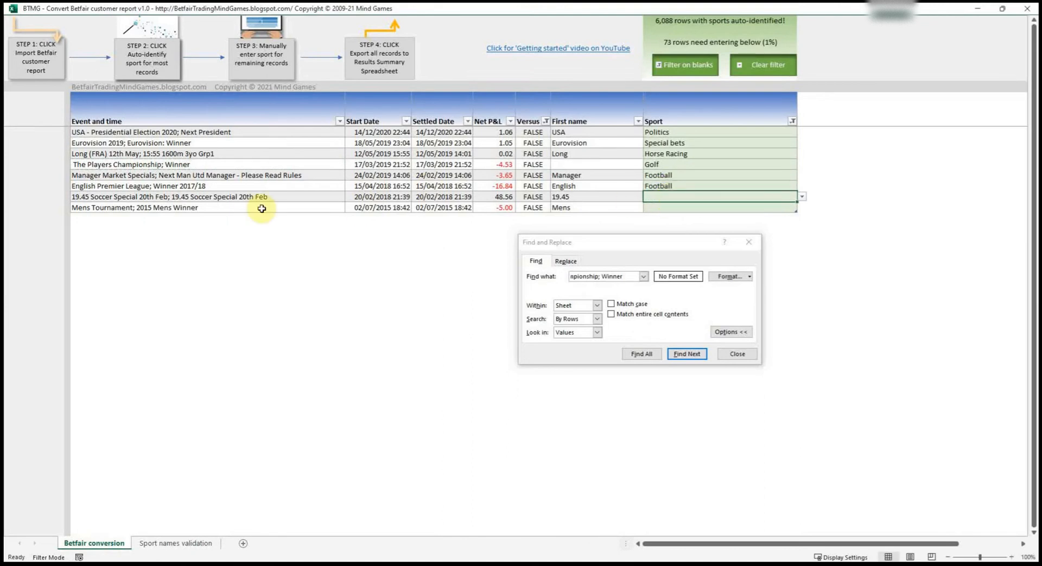
{"action": "type", "text": "football"}
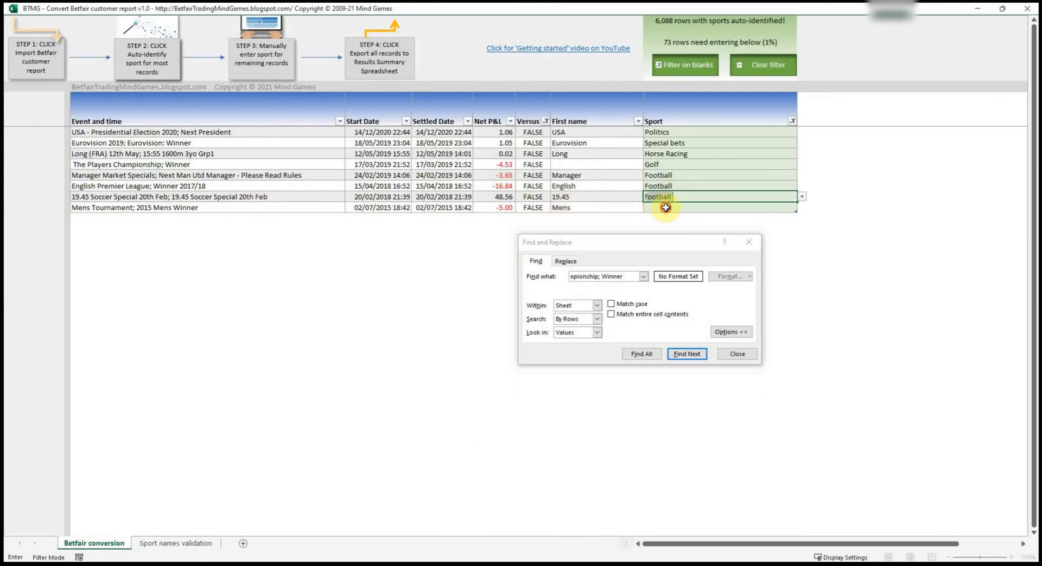
{"action": "key", "text": "Return"}
Copy the "Mens Tournament; 2015 Mens Winner" event and find it in the Detail column of the Sample Betfair Customer Report workbook.
{"action": "left_click", "coordinate": [248, 206]}
{"action": "key", "text": "ctrl+c"}
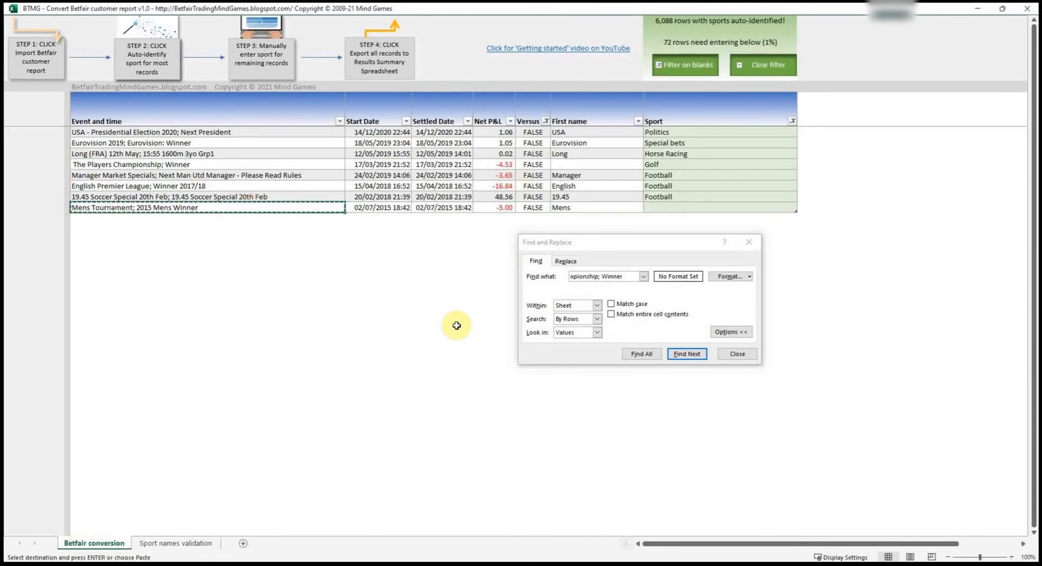
{"action": "left_click", "coordinate": [471, 565]}
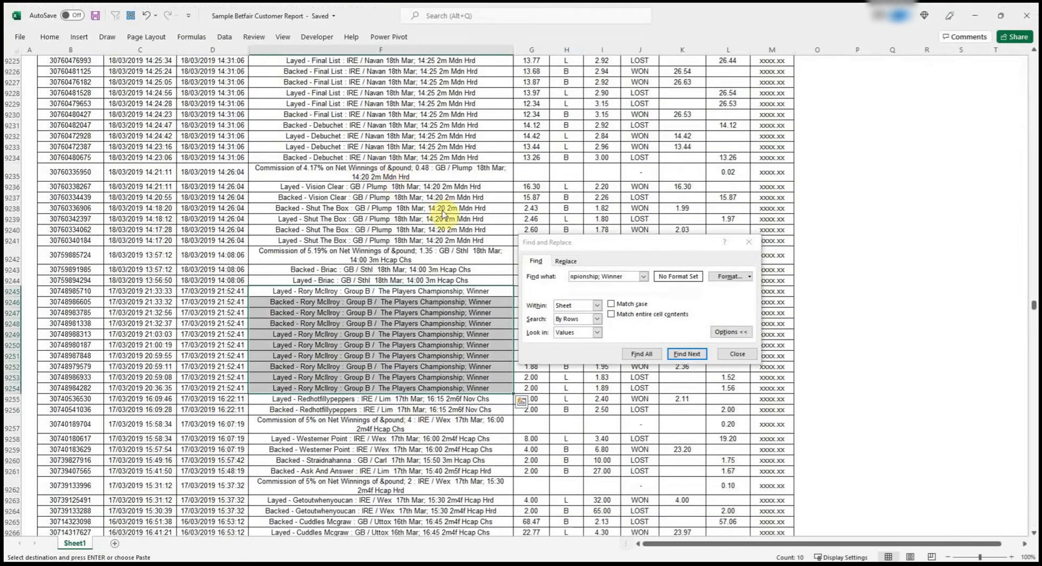
{"action": "left_click", "coordinate": [380, 49]}
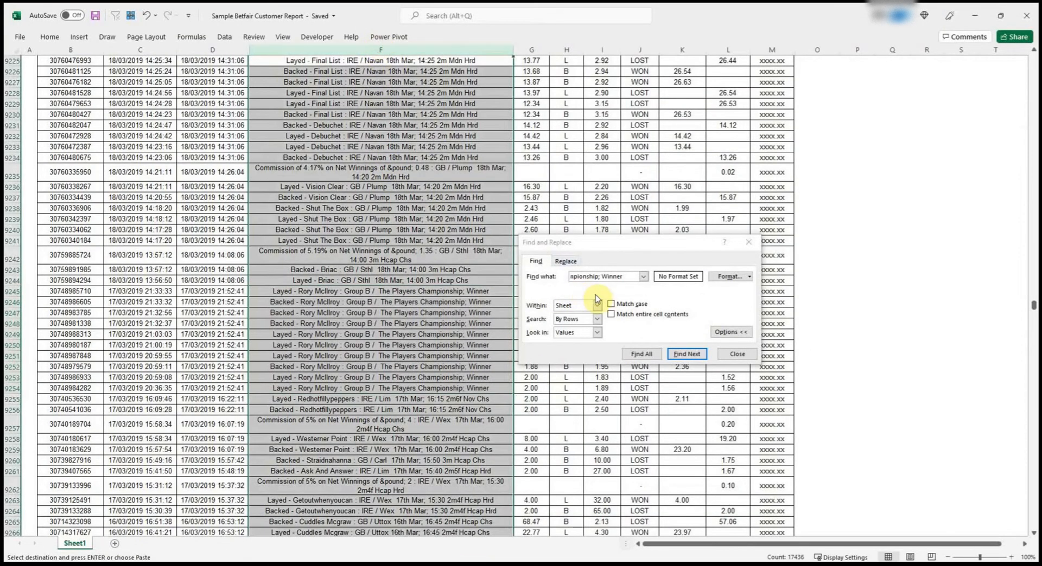
{"action": "key", "text": "ctrl+f"}
{"action": "key", "text": "ctrl+v"}
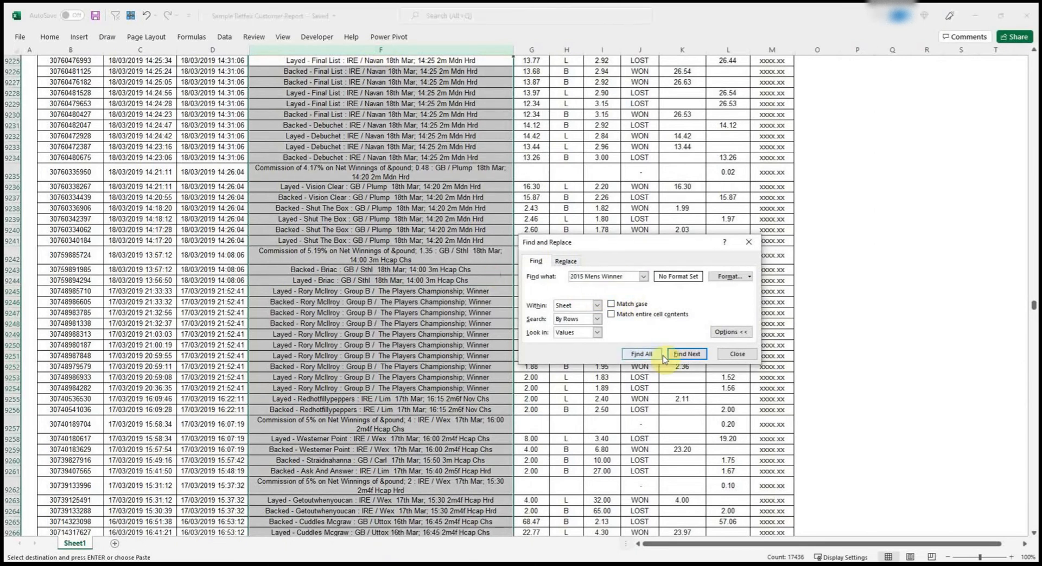
{"action": "left_click", "coordinate": [682, 355]}
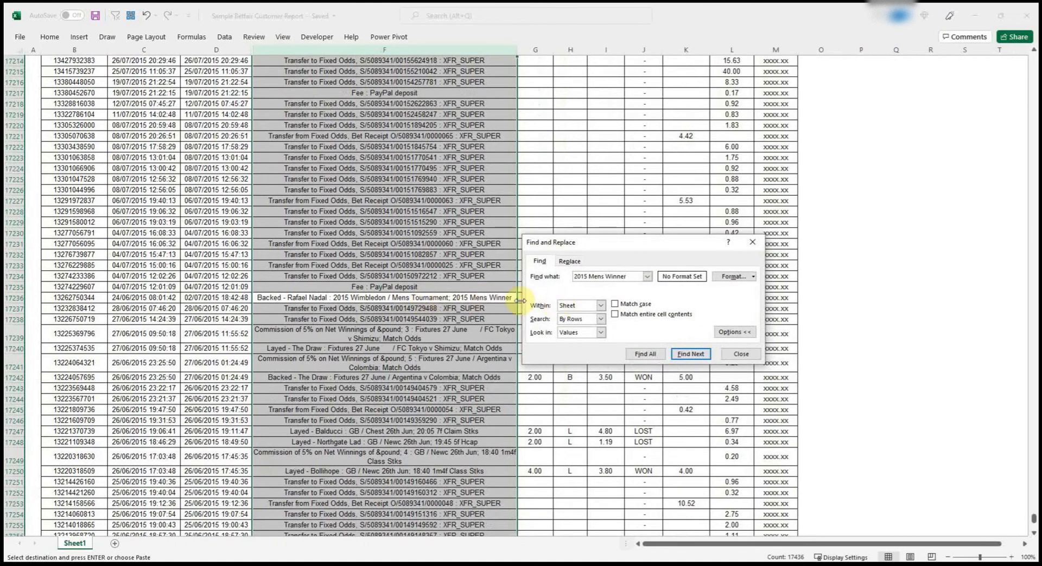
{"action": "left_click", "coordinate": [343, 297]}
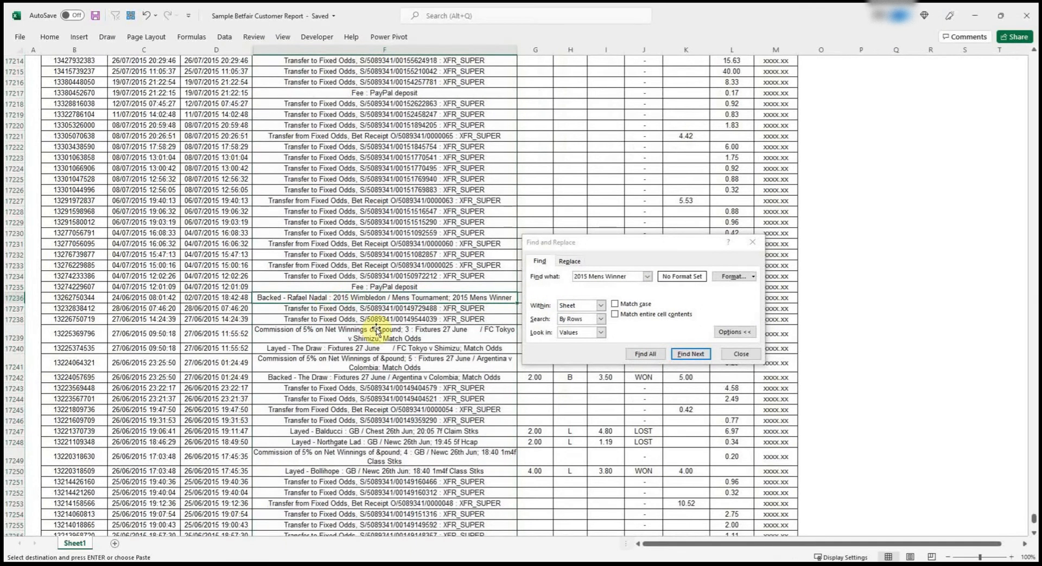
Return to the BTMG conversion workbook, close the Find and Replace dialog, and set the Mens Tournament row's sport to Tennis.
{"action": "key", "text": "alt+Tab"}
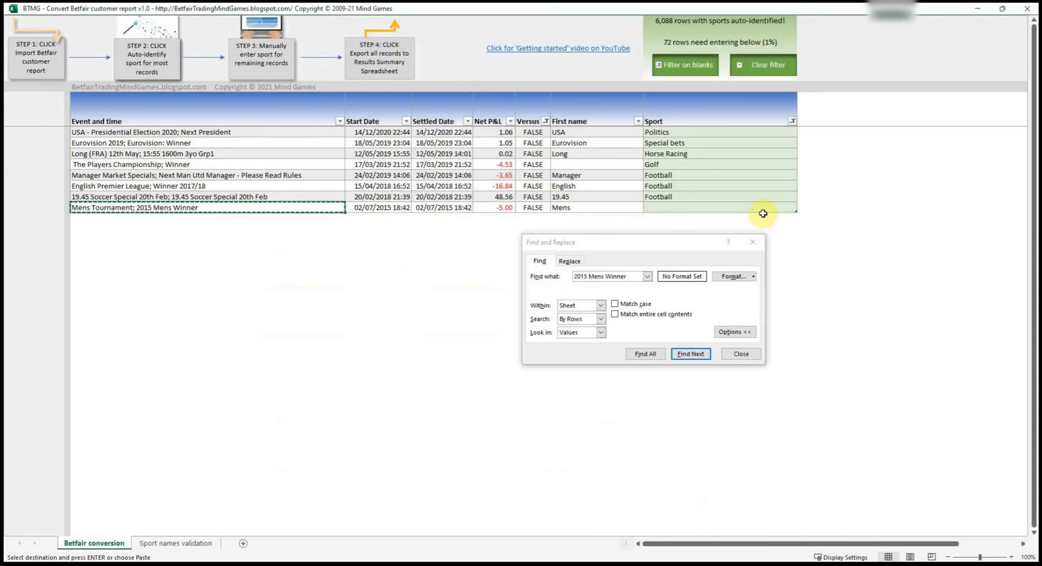
{"action": "left_click", "coordinate": [753, 210]}
{"action": "left_click", "coordinate": [802, 208]}
{"action": "scroll", "coordinate": [799, 243], "scroll_direction": "down", "scroll_amount": 3}
{"action": "left_click", "coordinate": [744, 246]}
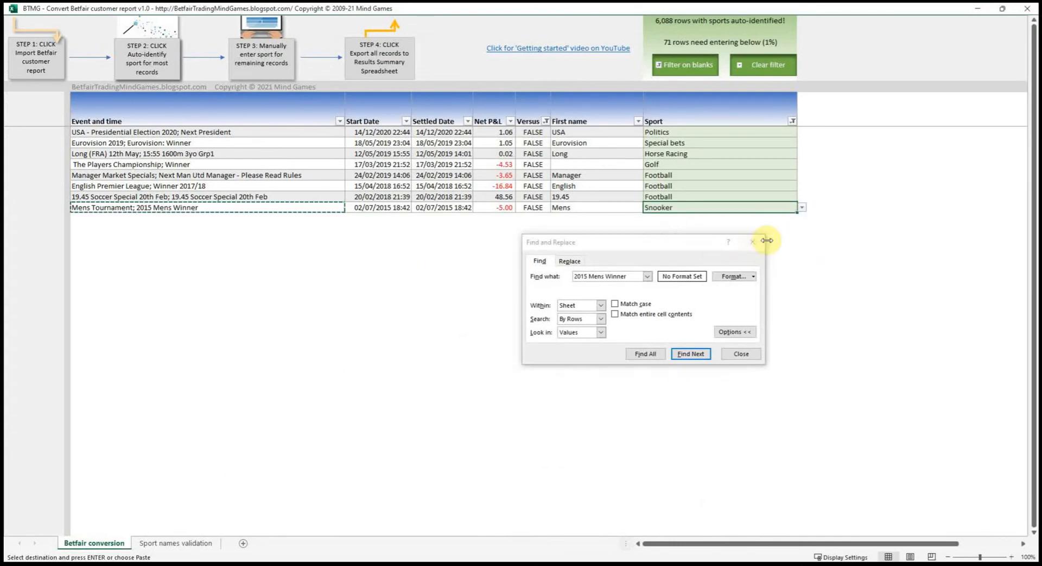
{"action": "left_click", "coordinate": [752, 242]}
{"action": "left_click", "coordinate": [801, 207]}
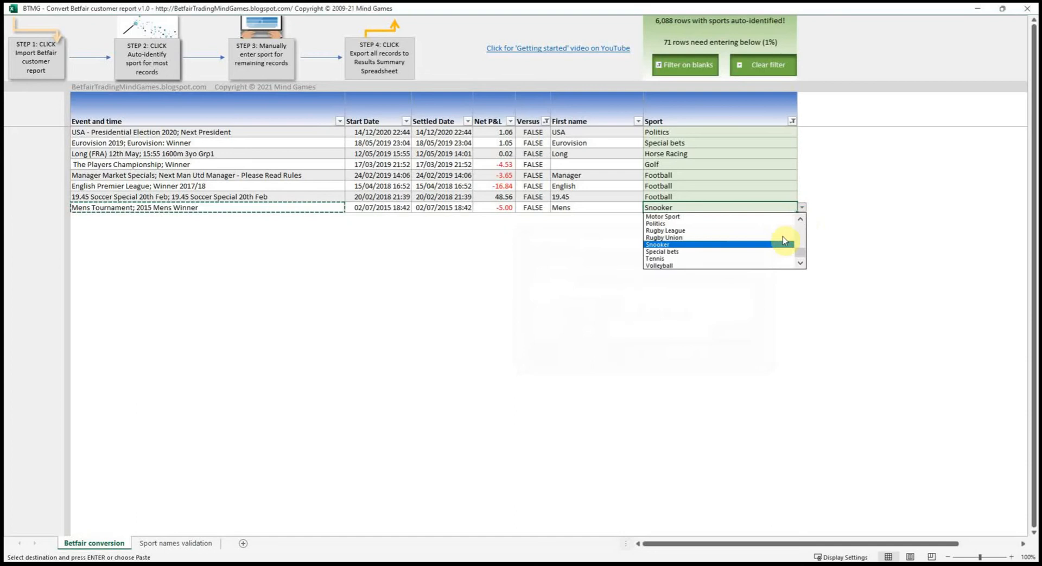
{"action": "left_click", "coordinate": [769, 260]}
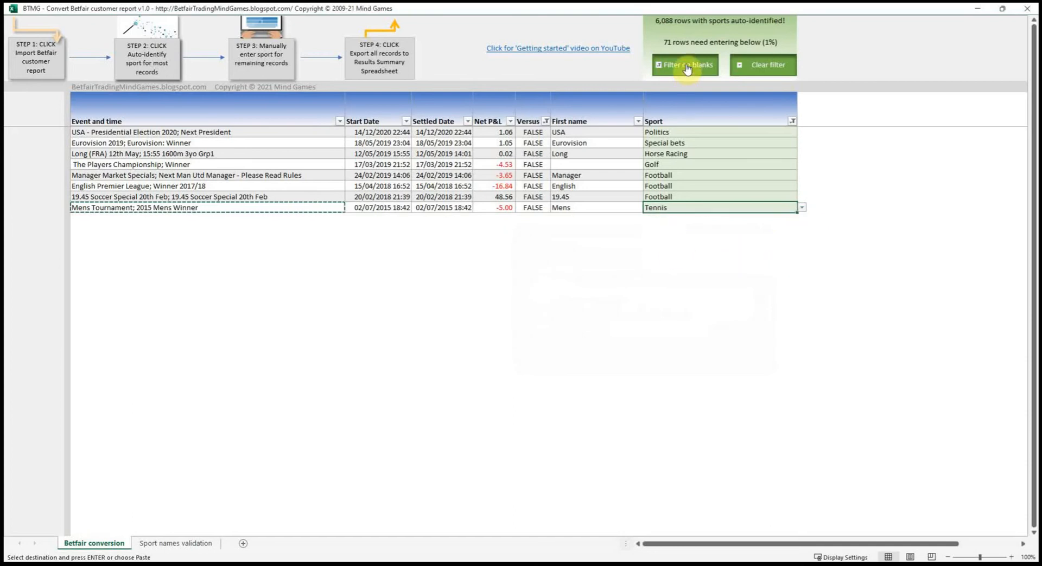
Filter the table to rows with a blank sport and check which values the Versus column contains.
{"action": "left_click", "coordinate": [686, 66]}
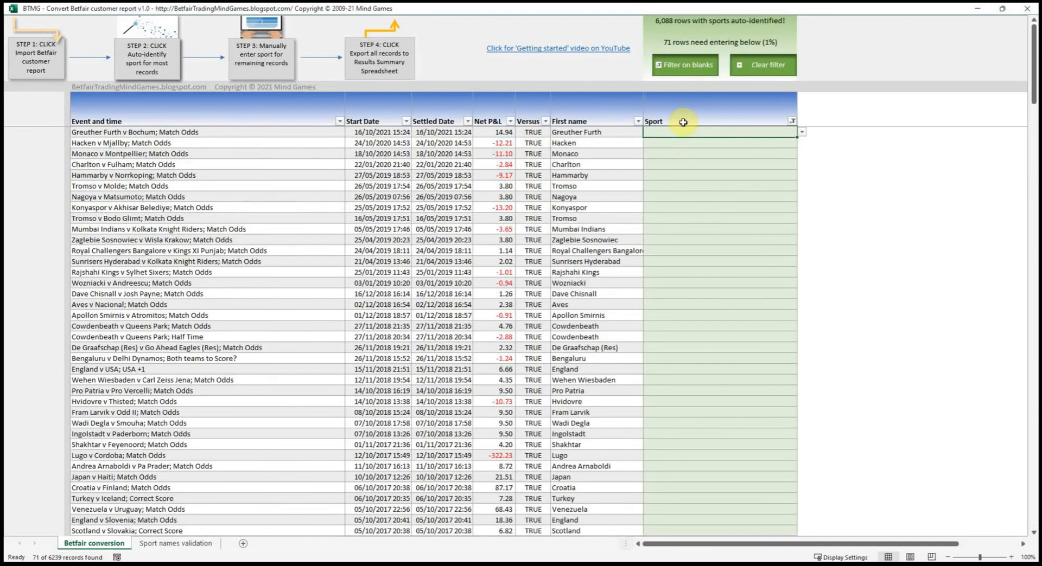
{"action": "left_click", "coordinate": [546, 123]}
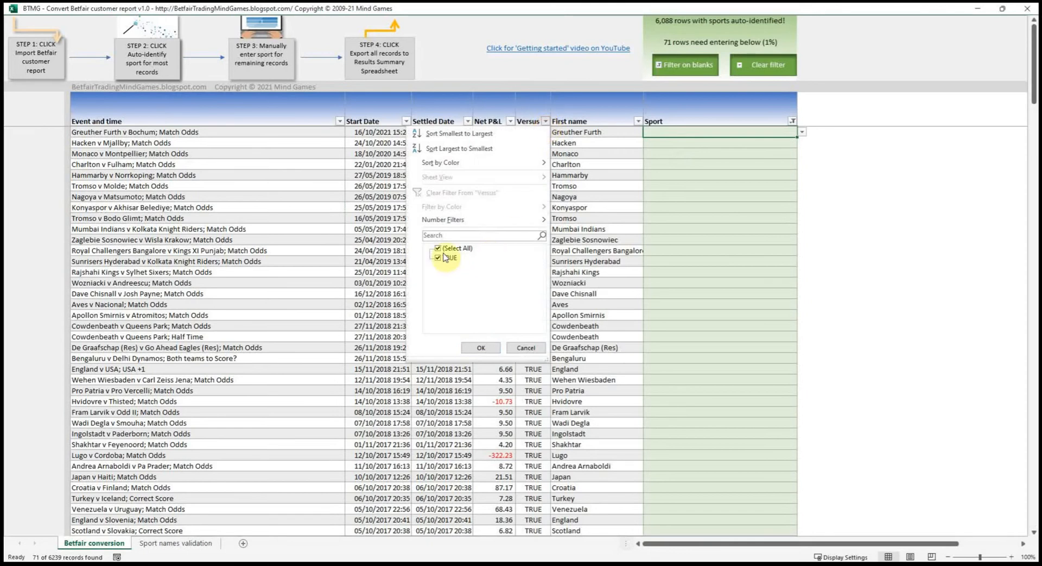
{"action": "left_click", "coordinate": [381, 240]}
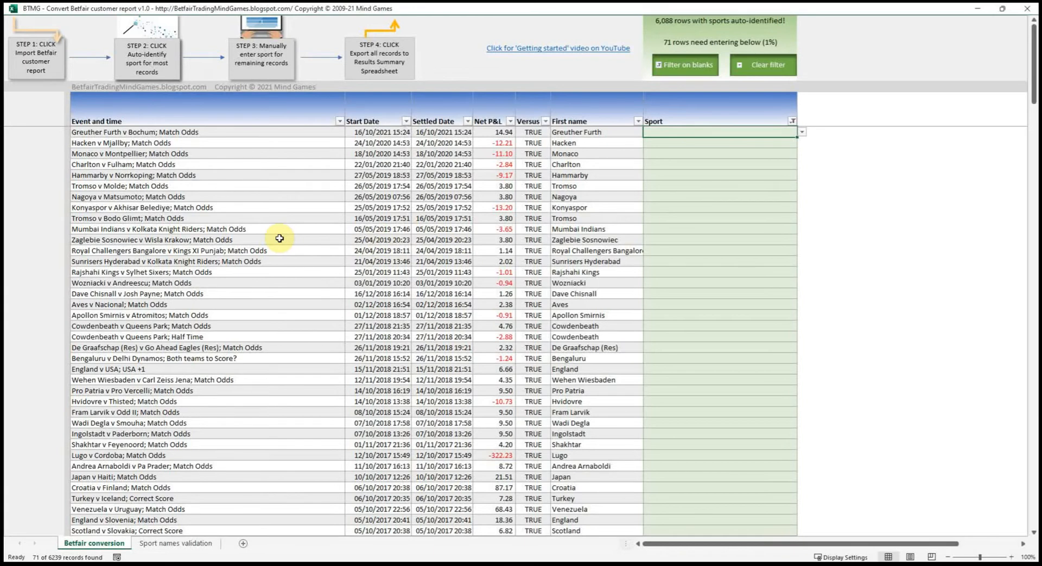
{"action": "scroll", "coordinate": [295, 233], "scroll_direction": "down", "scroll_amount": 1}
{"action": "scroll", "coordinate": [295, 233], "scroll_direction": "up", "scroll_amount": 1}
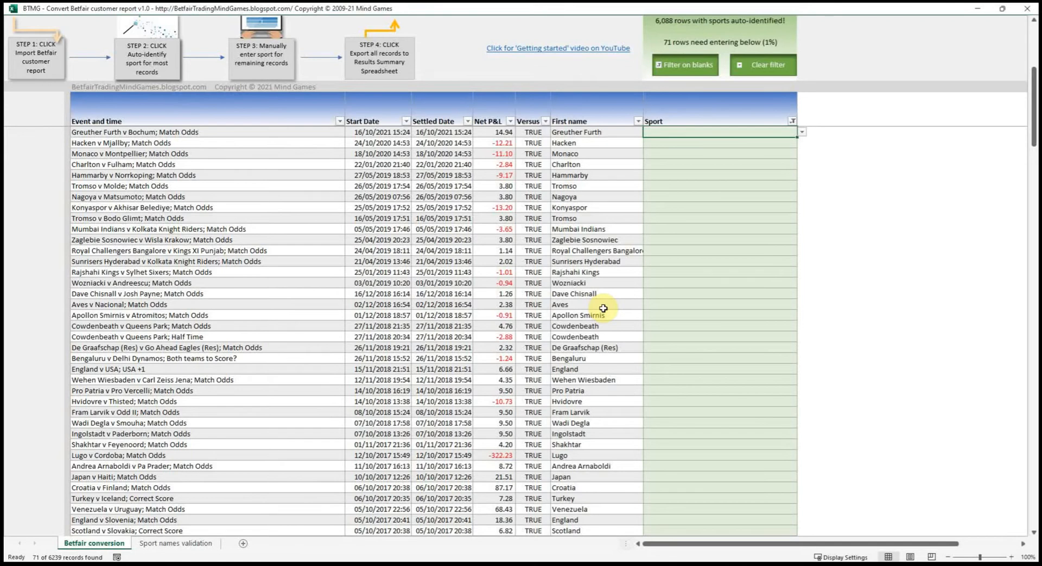
Open the First name column's filter, enlarge its value list, and deselect all names.
{"action": "left_click", "coordinate": [612, 133]}
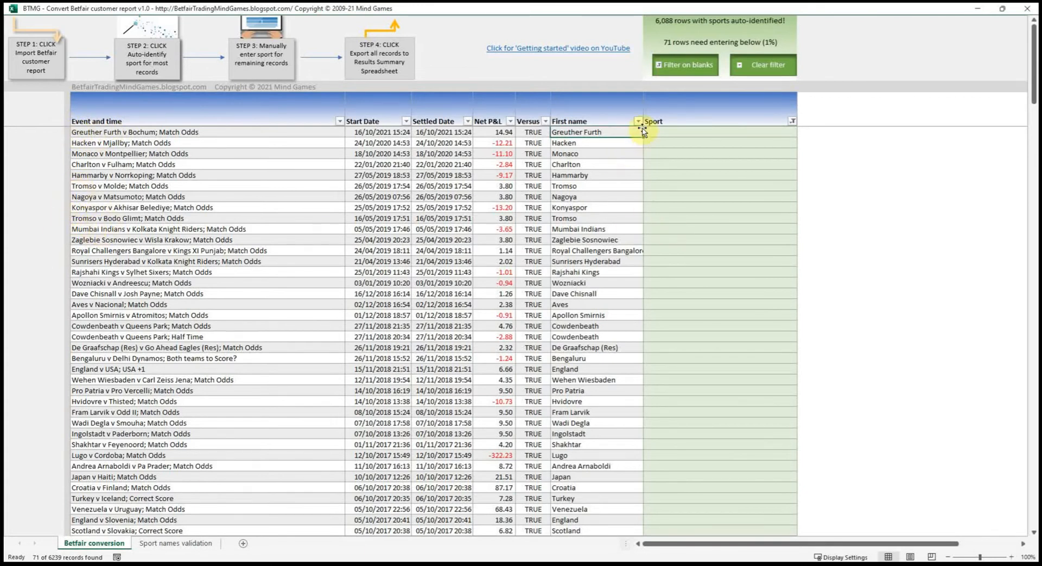
{"action": "left_click", "coordinate": [638, 121]}
{"action": "left_click_drag", "start_coordinate": [640, 361], "coordinate": [645, 533]}
{"action": "left_click_drag", "start_coordinate": [640, 330], "coordinate": [637, 474]}
{"action": "left_click_drag", "start_coordinate": [637, 482], "coordinate": [642, 291]}
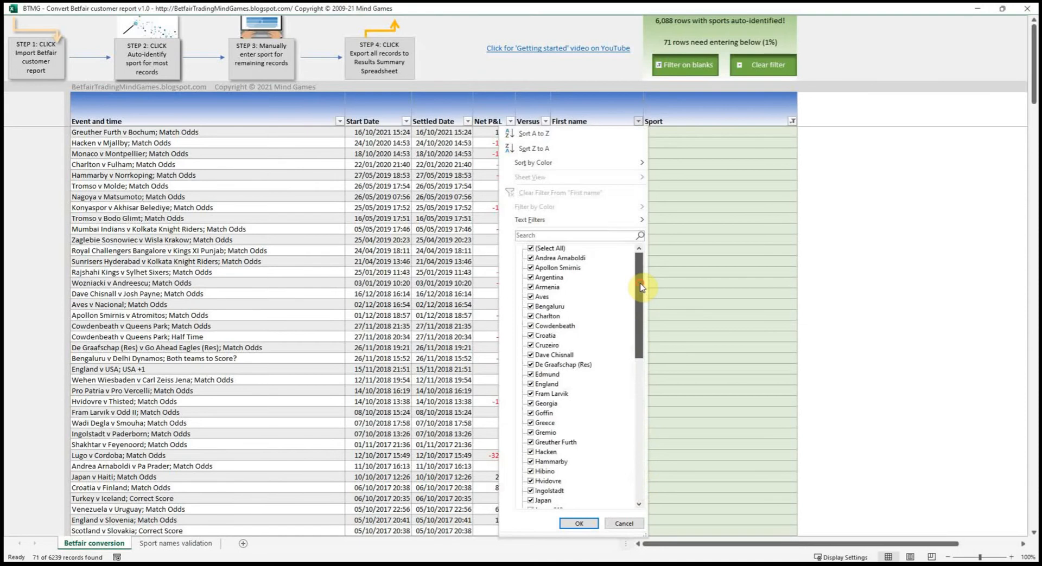
{"action": "left_click", "coordinate": [531, 249]}
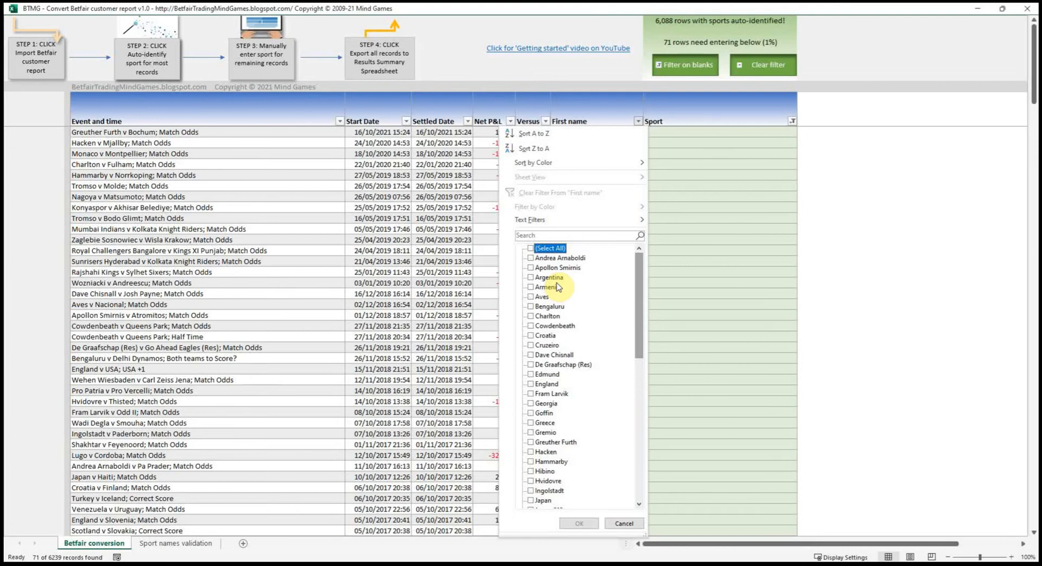
Include Andrea Arnaboldi, Apollon Smirnis, Dave Chisnall and Edmund in the First name filter.
{"action": "left_click", "coordinate": [531, 259]}
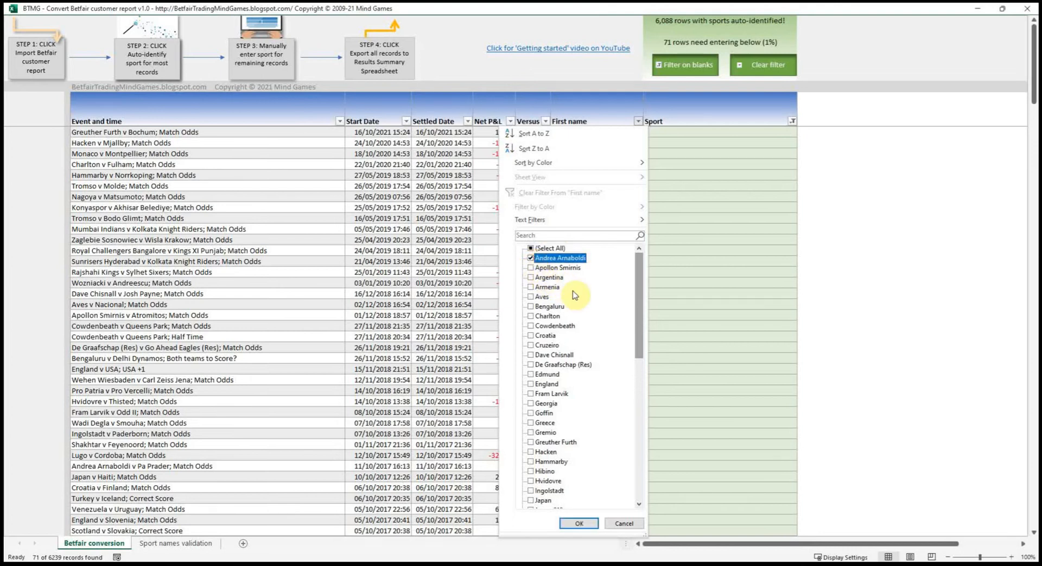
{"action": "left_click", "coordinate": [531, 268]}
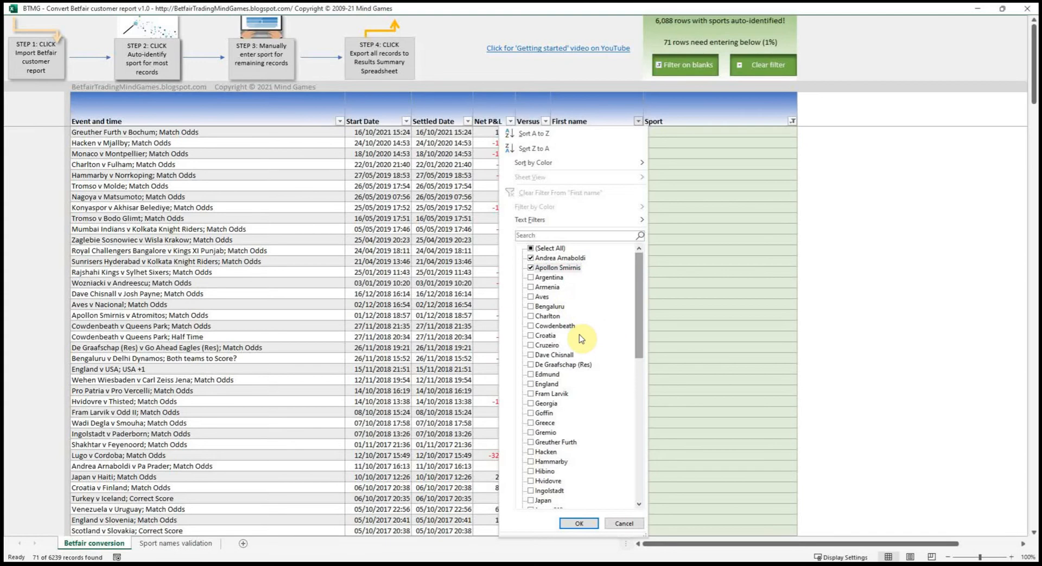
{"action": "left_click", "coordinate": [530, 355]}
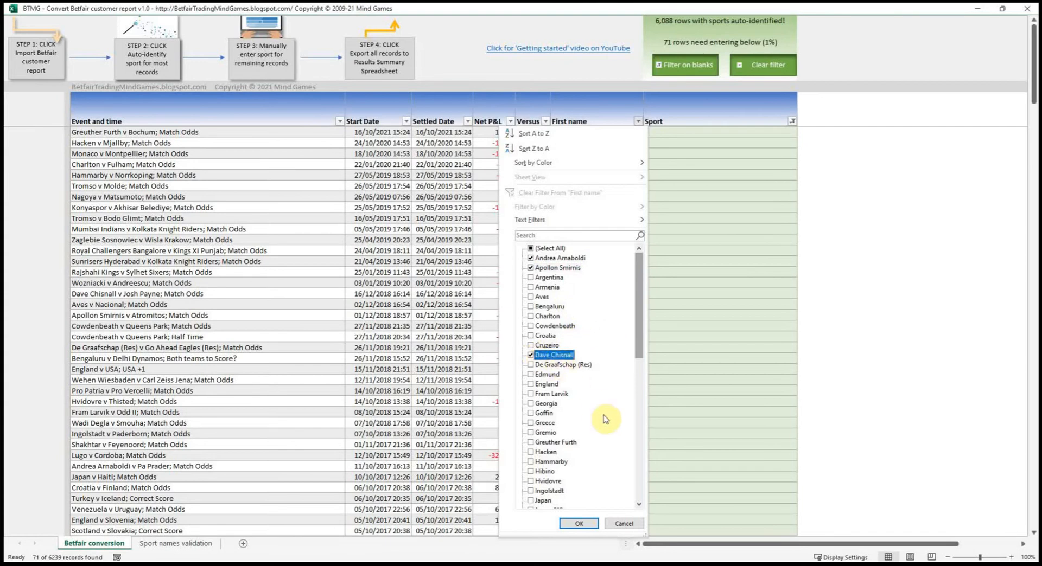
{"action": "scroll", "coordinate": [606, 419], "scroll_direction": "down", "scroll_amount": 2}
{"action": "left_click", "coordinate": [531, 317]}
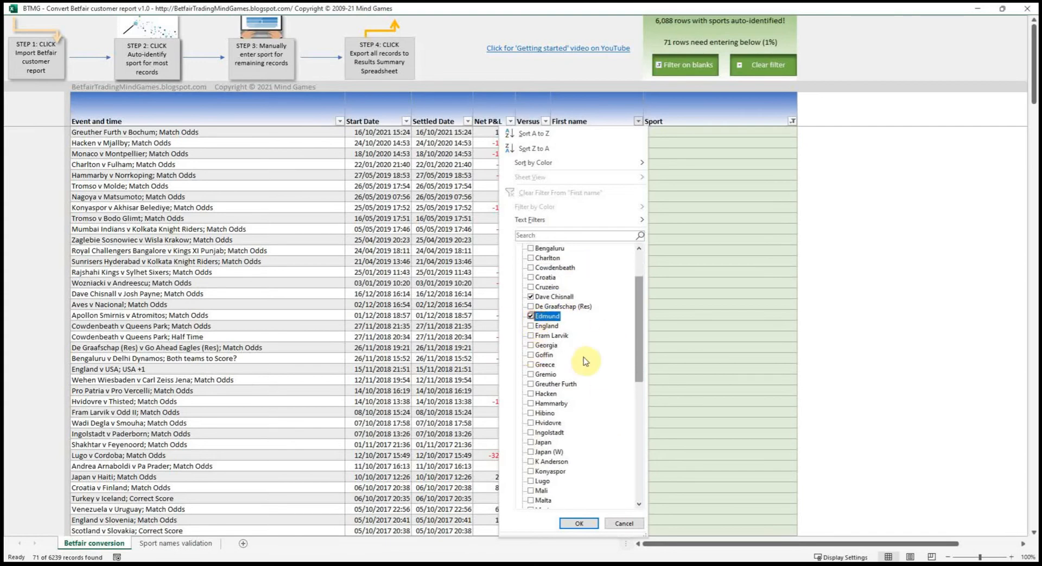
Add Greuther Furth and Mumbai Indians to the First name filter selection.
{"action": "scroll", "coordinate": [587, 358], "scroll_direction": "down", "scroll_amount": 1}
{"action": "scroll", "coordinate": [584, 314], "scroll_direction": "down", "scroll_amount": 1}
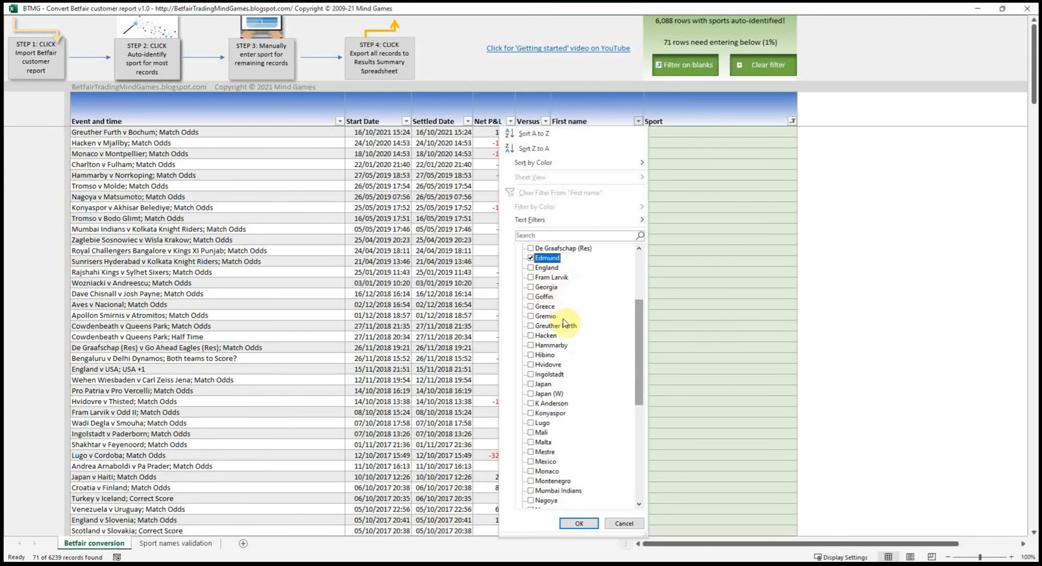
{"action": "left_click", "coordinate": [531, 328]}
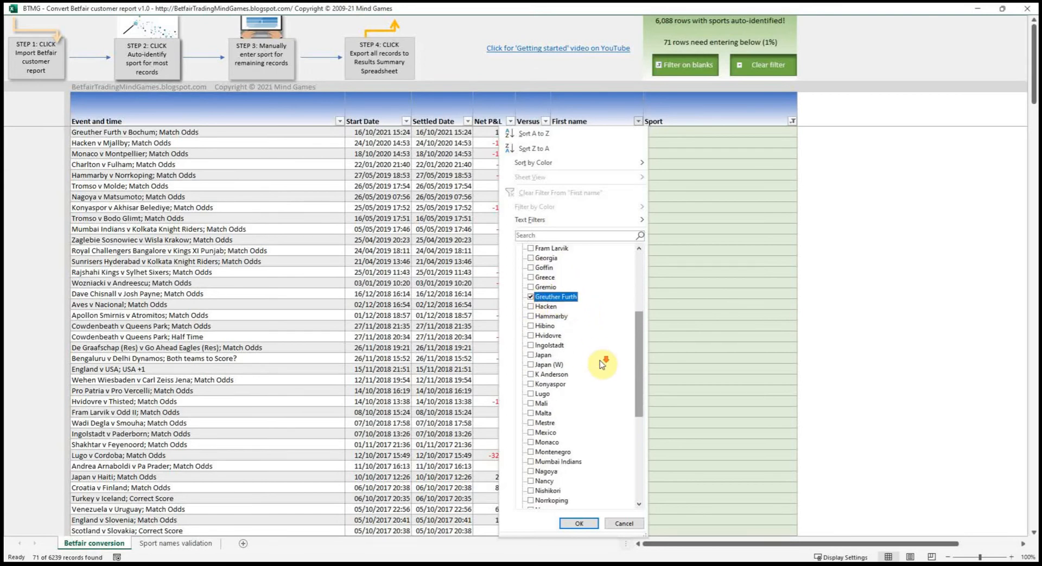
{"action": "scroll", "coordinate": [602, 358], "scroll_direction": "down", "scroll_amount": 2}
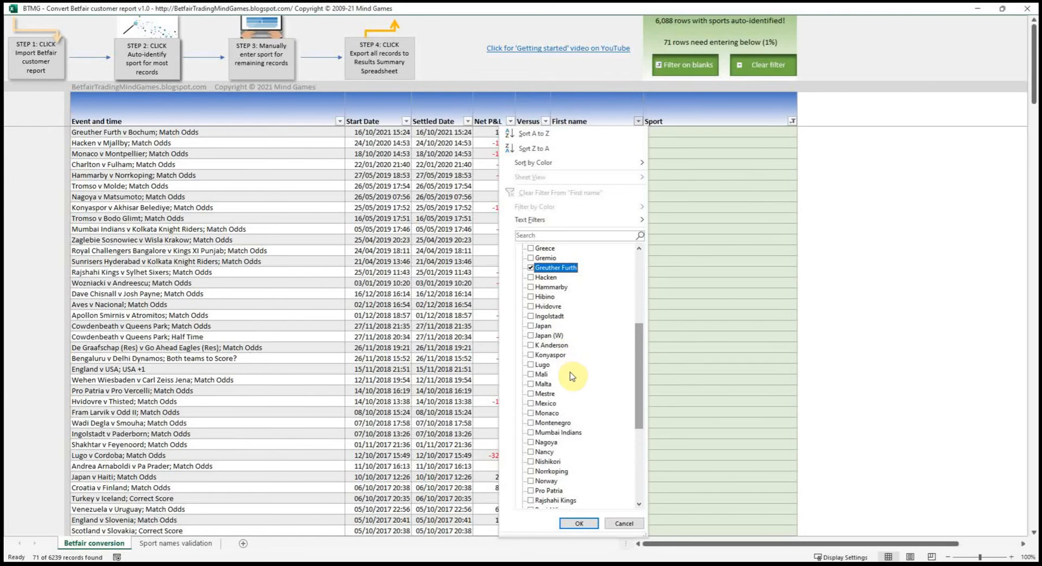
{"action": "scroll", "coordinate": [570, 369], "scroll_direction": "down", "scroll_amount": 1}
{"action": "scroll", "coordinate": [574, 380], "scroll_direction": "down", "scroll_amount": 2}
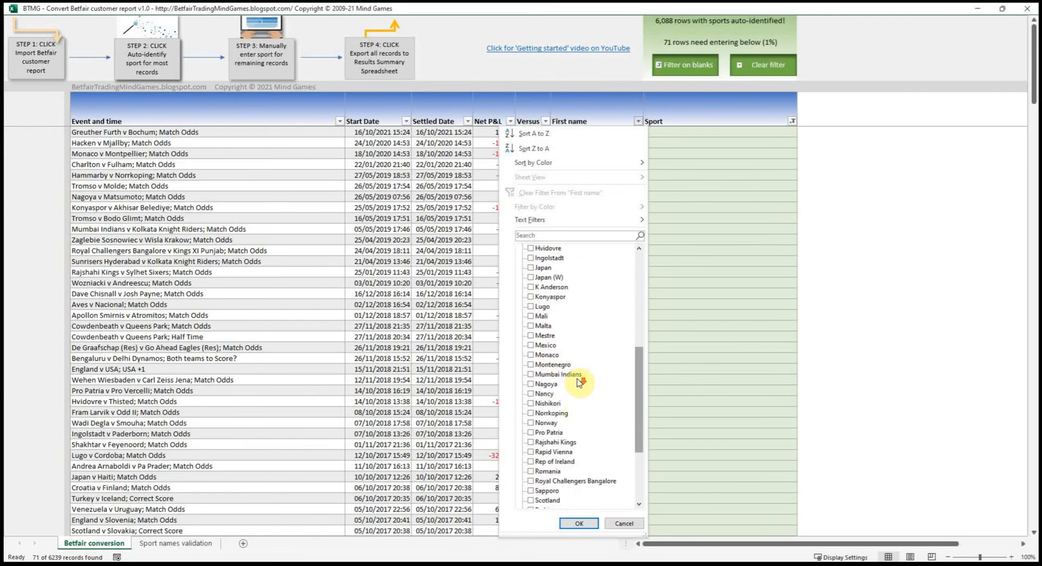
{"action": "left_click", "coordinate": [530, 346]}
Add Royal Challengers Bangalore, Sunrisers Hyderabad and Wozniacki to the First name filter selection and apply the filter.
{"action": "scroll", "coordinate": [611, 384], "scroll_direction": "down", "scroll_amount": 2}
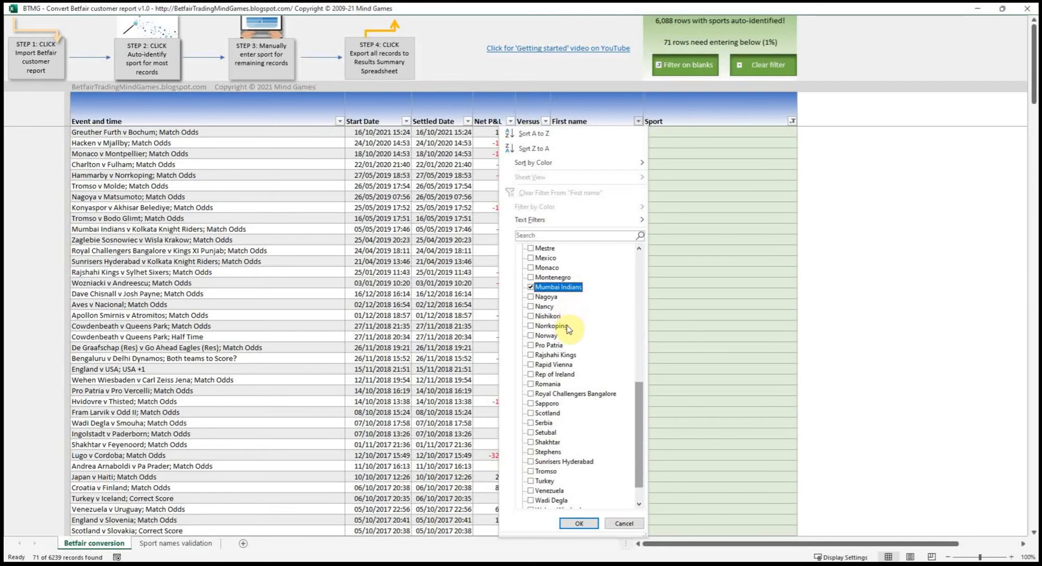
{"action": "scroll", "coordinate": [594, 376], "scroll_direction": "down", "scroll_amount": 1}
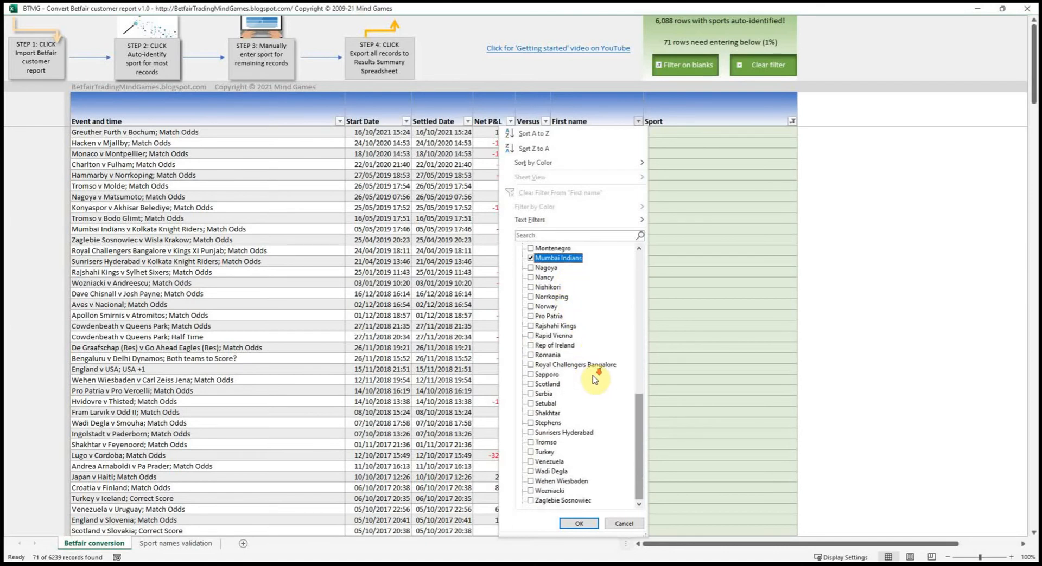
{"action": "left_click", "coordinate": [530, 367]}
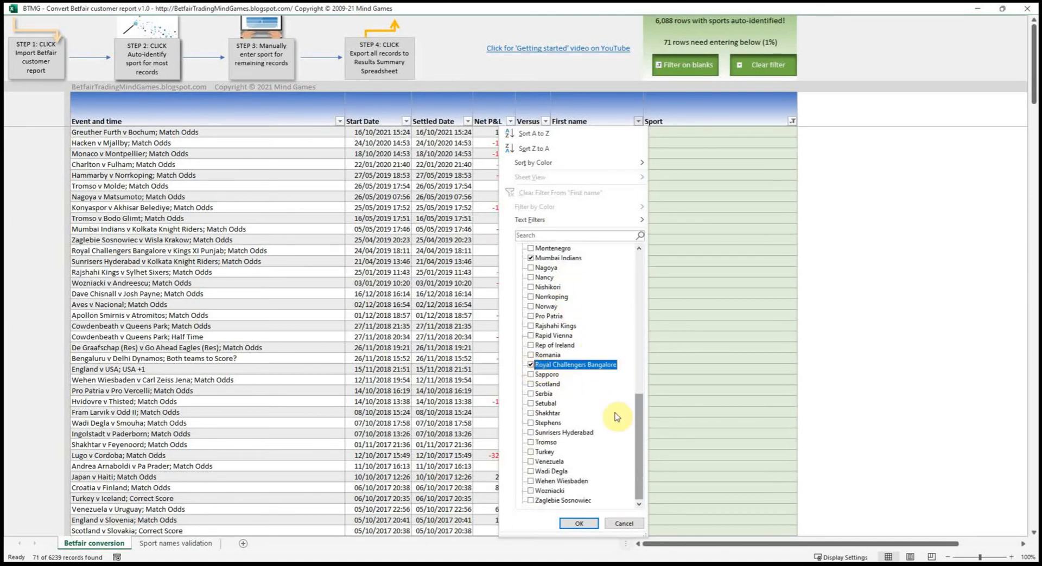
{"action": "left_click", "coordinate": [531, 433]}
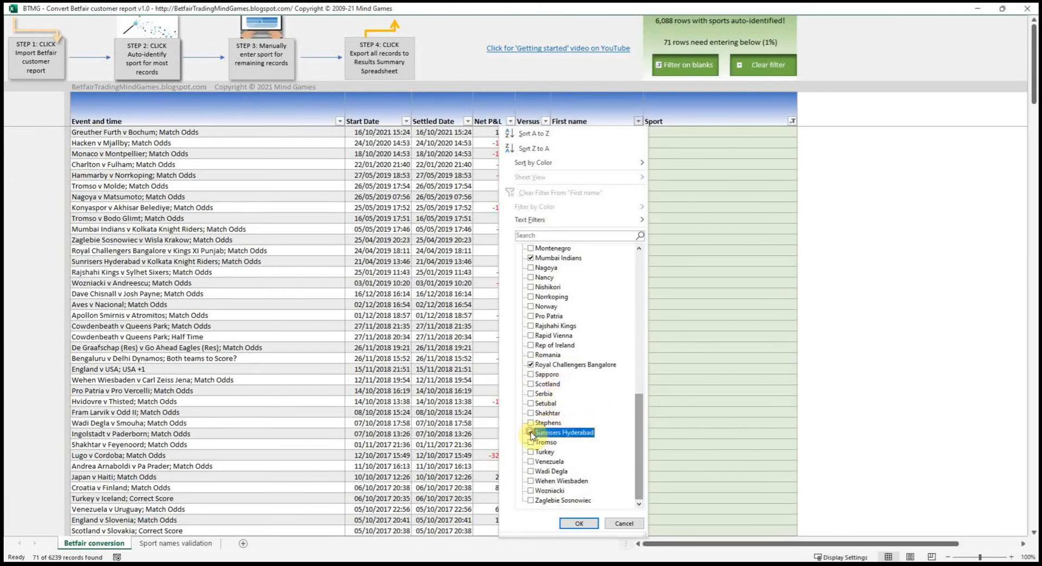
{"action": "left_click", "coordinate": [532, 491]}
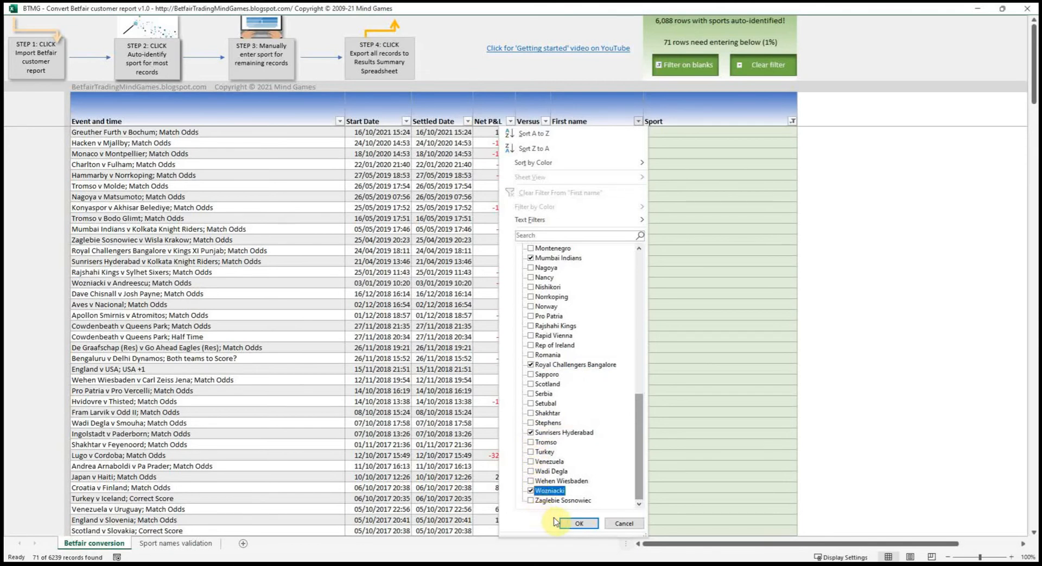
{"action": "left_click", "coordinate": [573, 524]}
Copy the "Greuther Furth v Bochum; Match Odds" event for lookup and set that row's sport to Football.
{"action": "left_click", "coordinate": [674, 131]}
{"action": "left_click", "coordinate": [178, 133]}
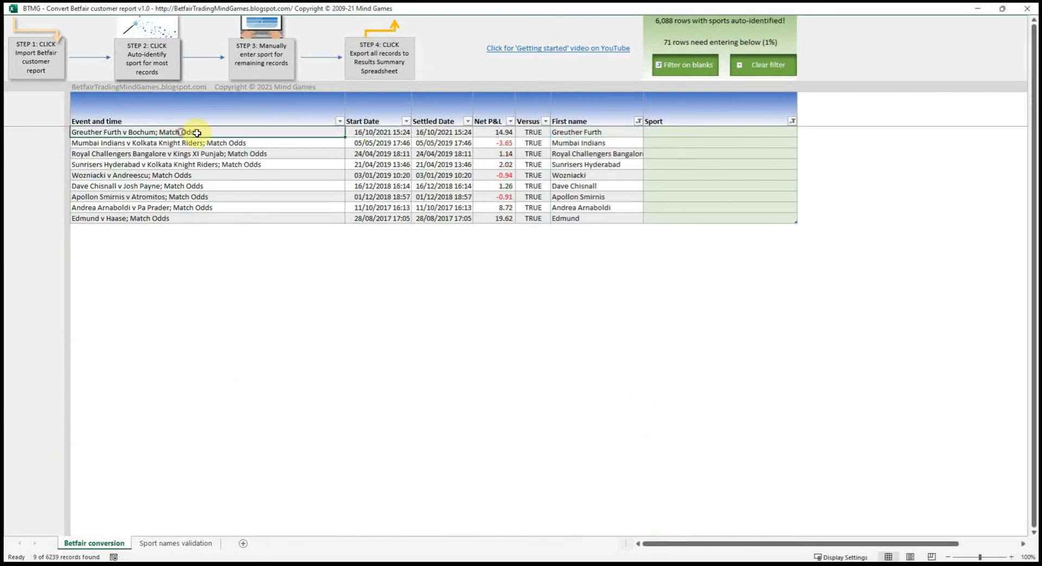
{"action": "key", "text": "ctrl+c"}
{"action": "left_click", "coordinate": [1039, 562]}
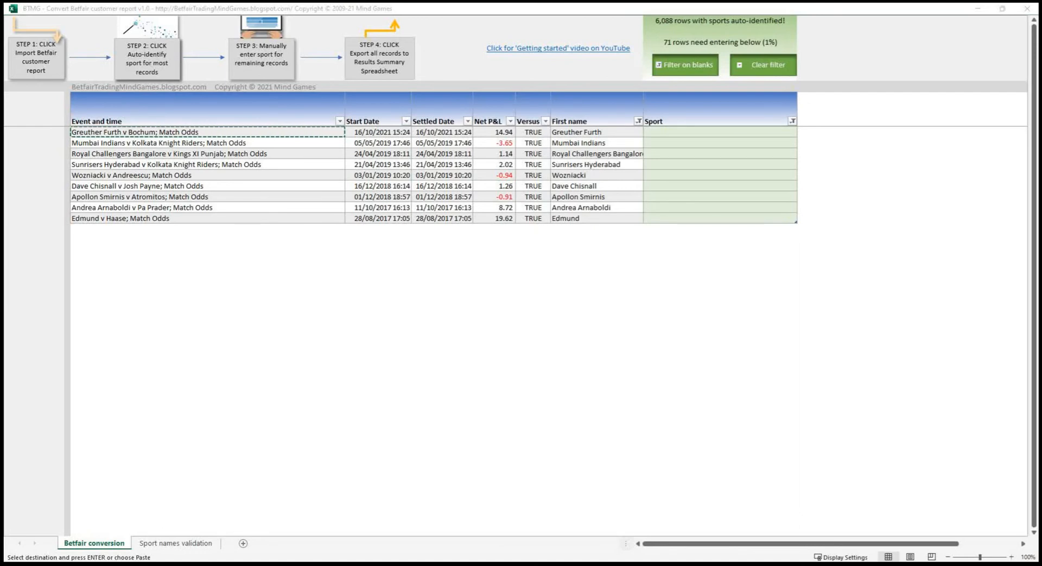
{"action": "left_click", "coordinate": [687, 132]}
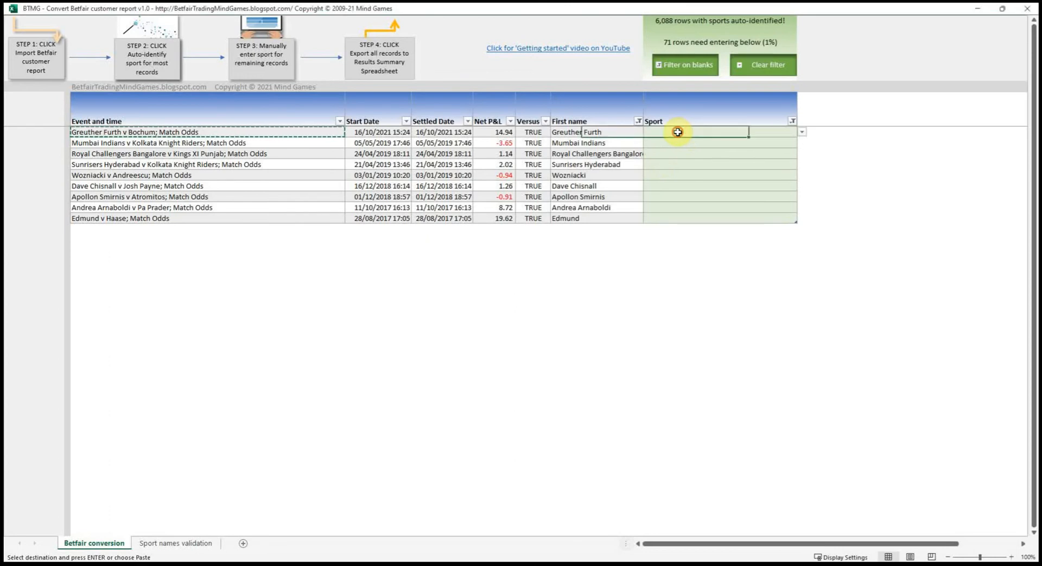
{"action": "type", "text": "football"}
{"action": "key", "text": "Return"}
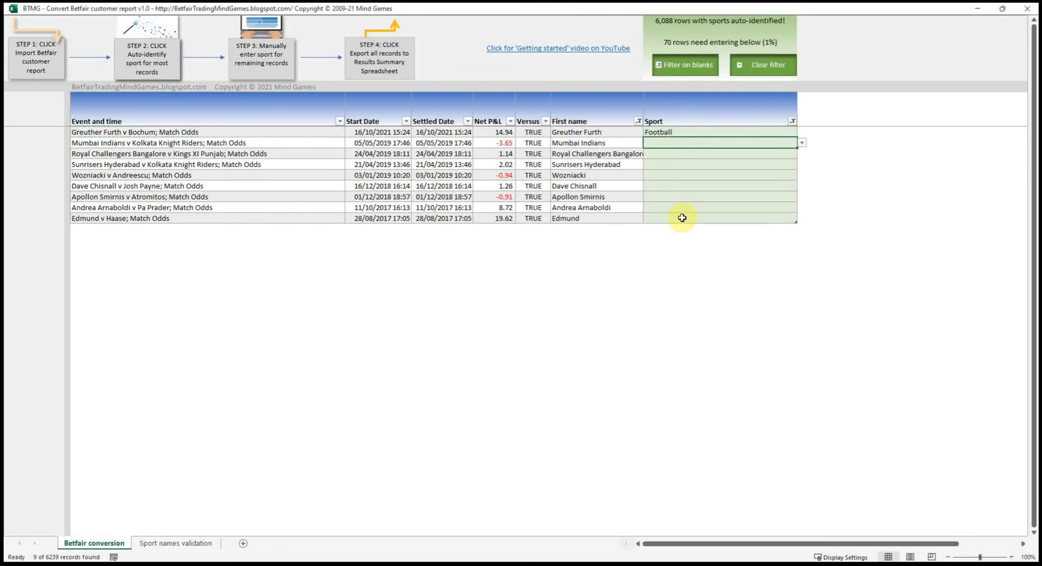
Enter Cricket as the sport for the Mumbai Indians and Royal Challengers Bangalore rows.
{"action": "type", "text": "Cricket"}
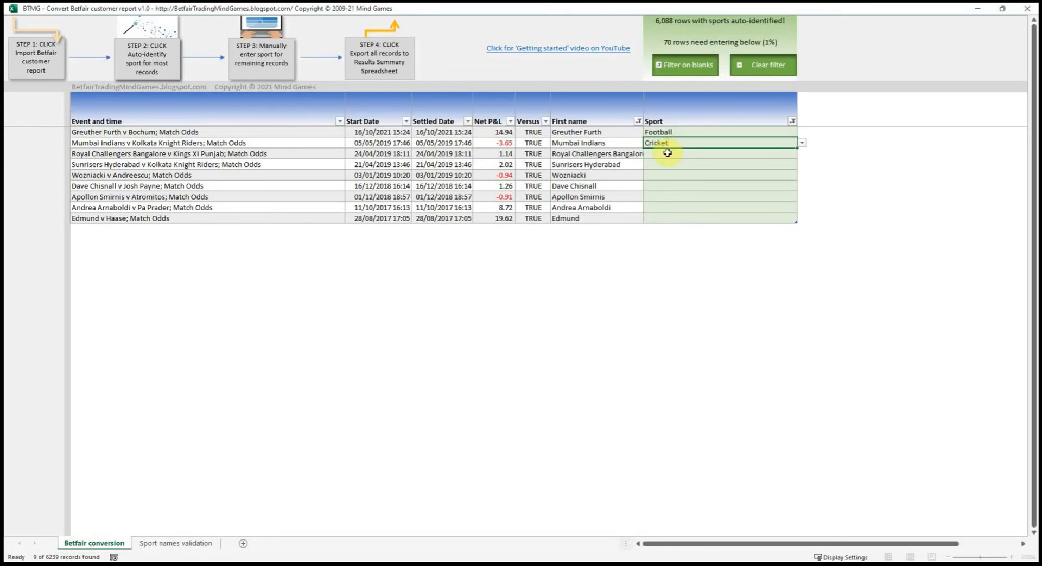
{"action": "key", "text": "Return"}
{"action": "type", "text": "c"}
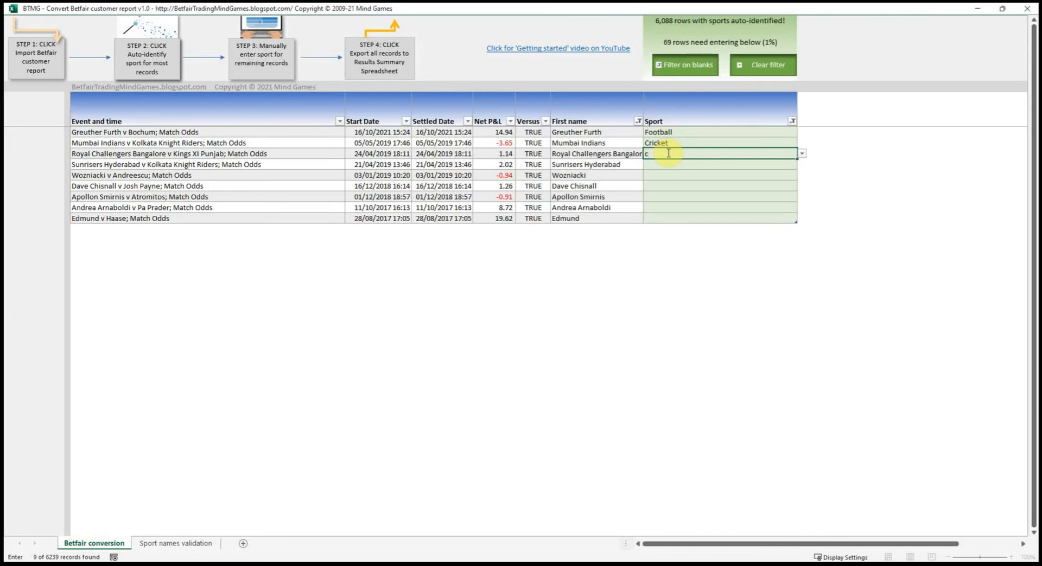
{"action": "type", "text": "ricket"}
{"action": "key", "text": "Return"}
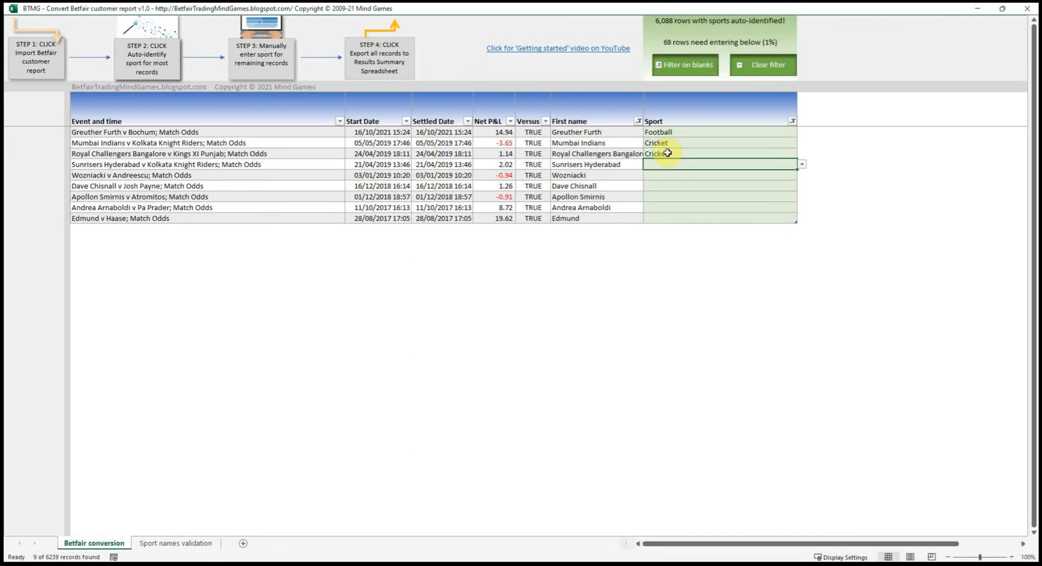
Copy the Sunrisers Hyderabad v Kolkata Knight Riders event for lookup, and fill Cricket down into that row's sport.
{"action": "key", "text": "Left"}
{"action": "key", "text": "Left"}
{"action": "key", "text": "Left"}
{"action": "key", "text": "Left"}
{"action": "key", "text": "Left"}
{"action": "key", "text": "Left"}
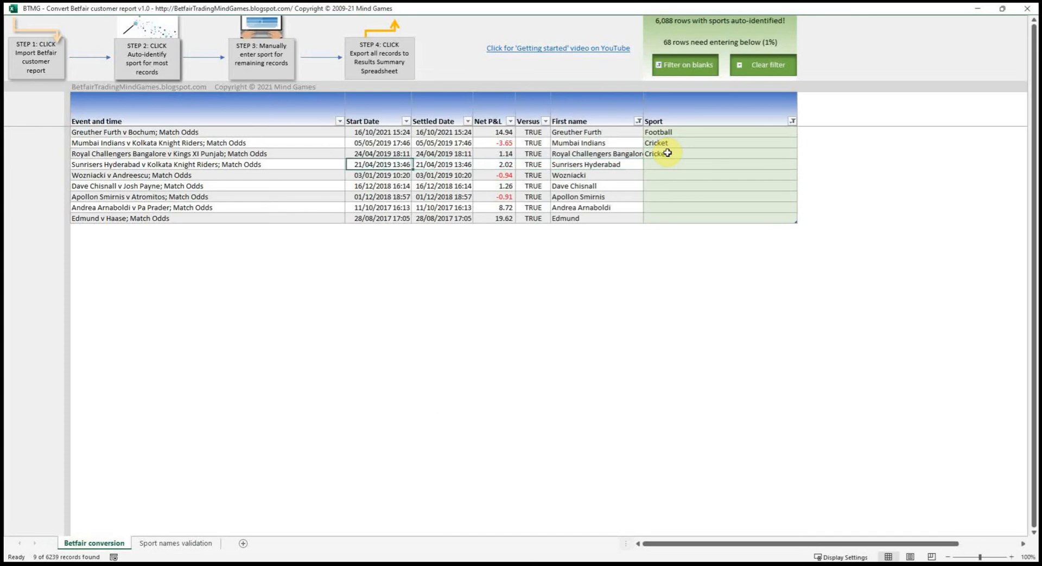
{"action": "key", "text": "ctrl+c"}
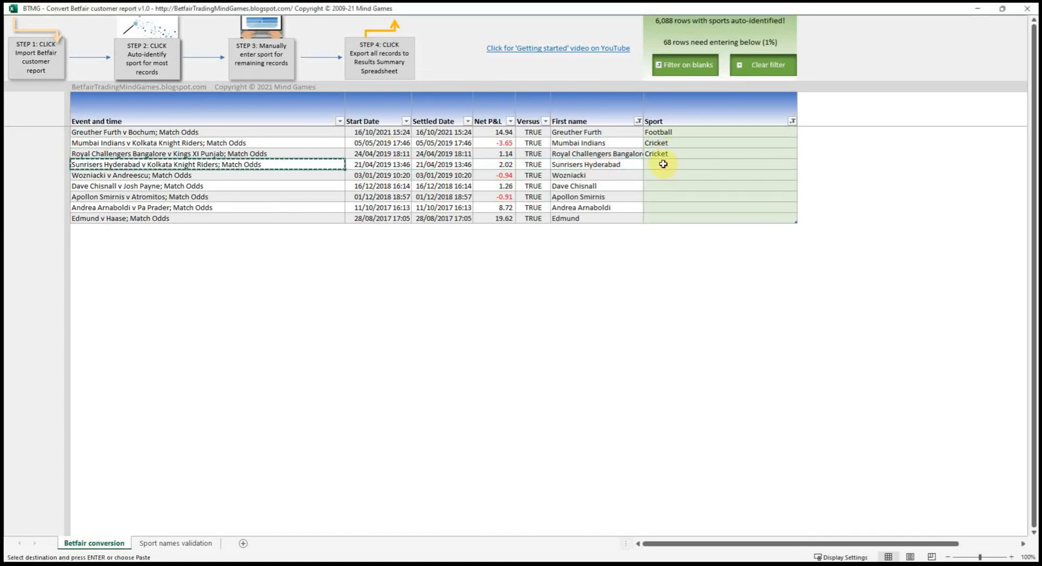
{"action": "left_click_drag", "start_coordinate": [660, 154], "coordinate": [660, 165]}
{"action": "key", "text": "ctrl+d"}
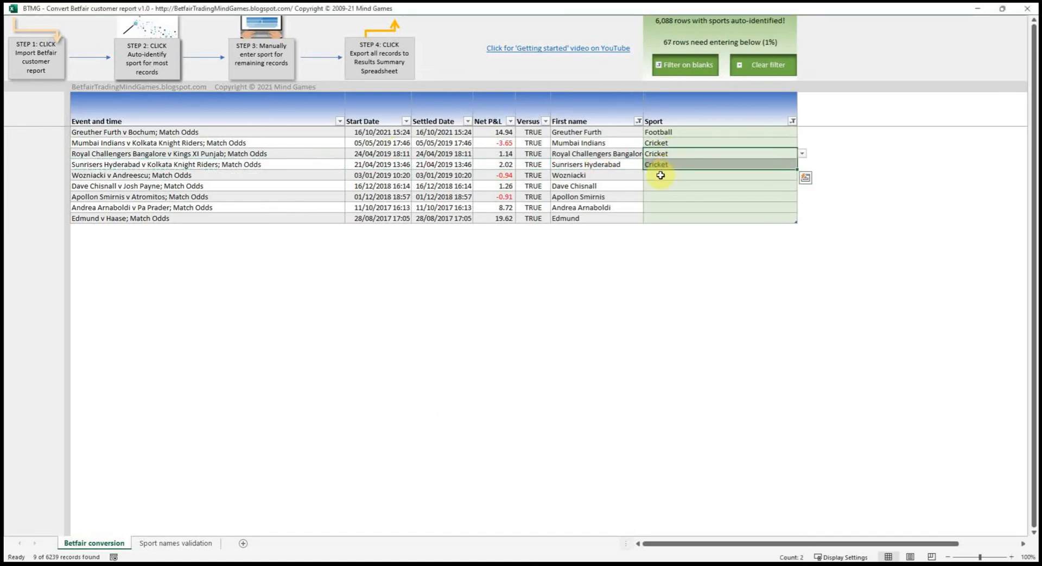
Set the sport to Tennis for the Wozniacki v Andreescu row and Darts for the Dave Chisnall v Josh Payne row.
{"action": "left_click", "coordinate": [660, 178]}
{"action": "type", "text": "Tennis"}
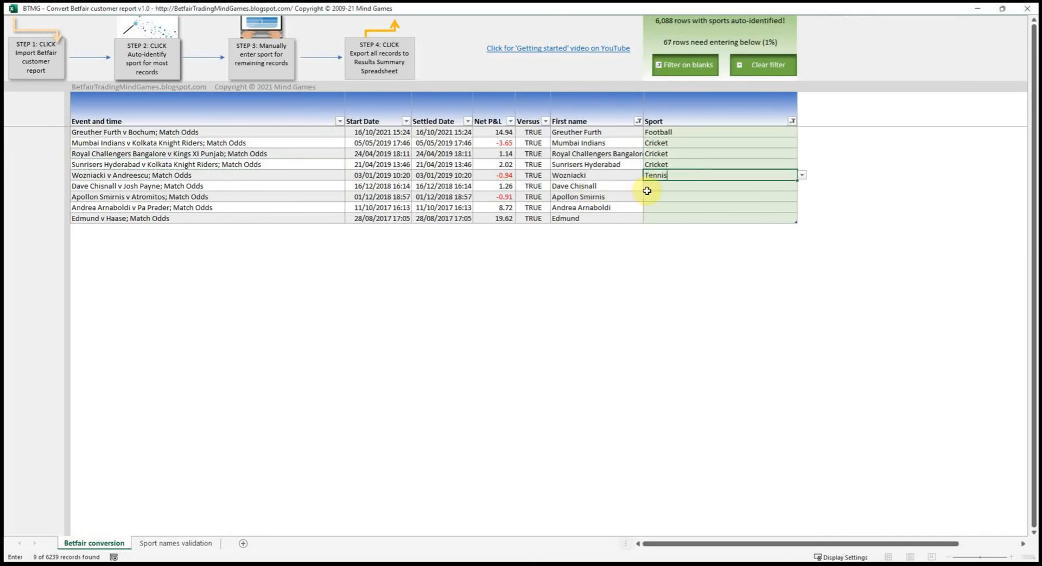
{"action": "key", "text": "Return"}
{"action": "type", "text": "Dar"}
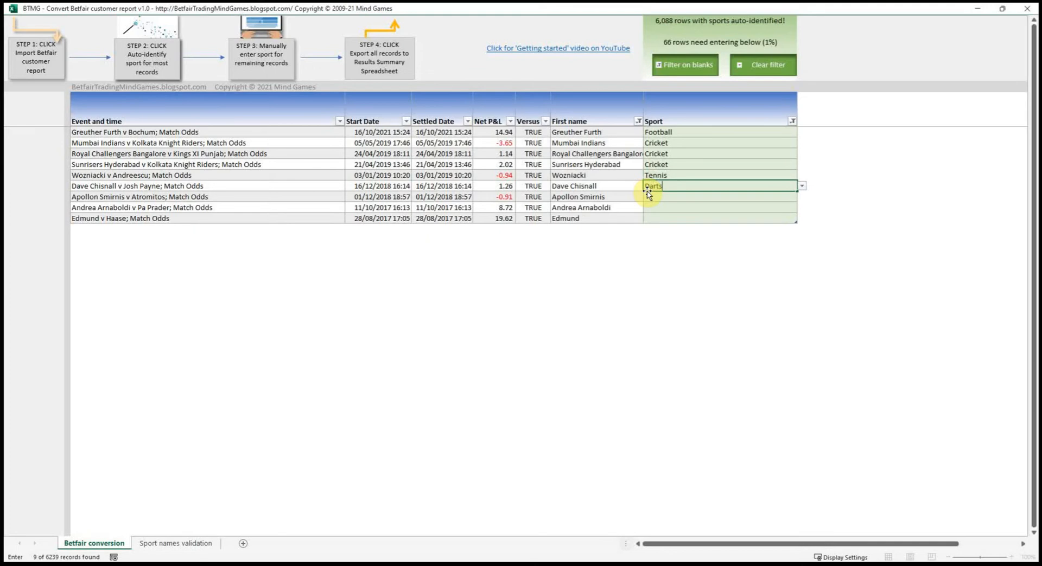
{"action": "type", "text": "ts"}
{"action": "key", "text": "Return"}
Copy the "Apollon Smirnis v Atromitos; Match Odds" event from the Event and time column.
{"action": "key", "text": "Left"}
{"action": "key", "text": "Left"}
{"action": "key", "text": "Left"}
{"action": "key", "text": "Left"}
{"action": "key", "text": "Left"}
{"action": "key", "text": "Left"}
{"action": "key", "text": "Left"}
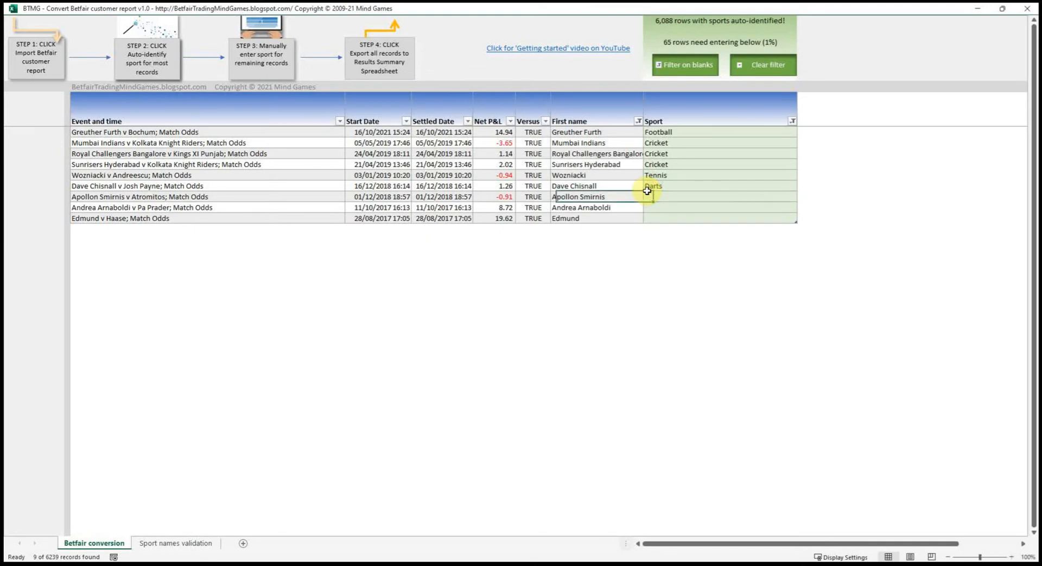
{"action": "key", "text": "Down"}
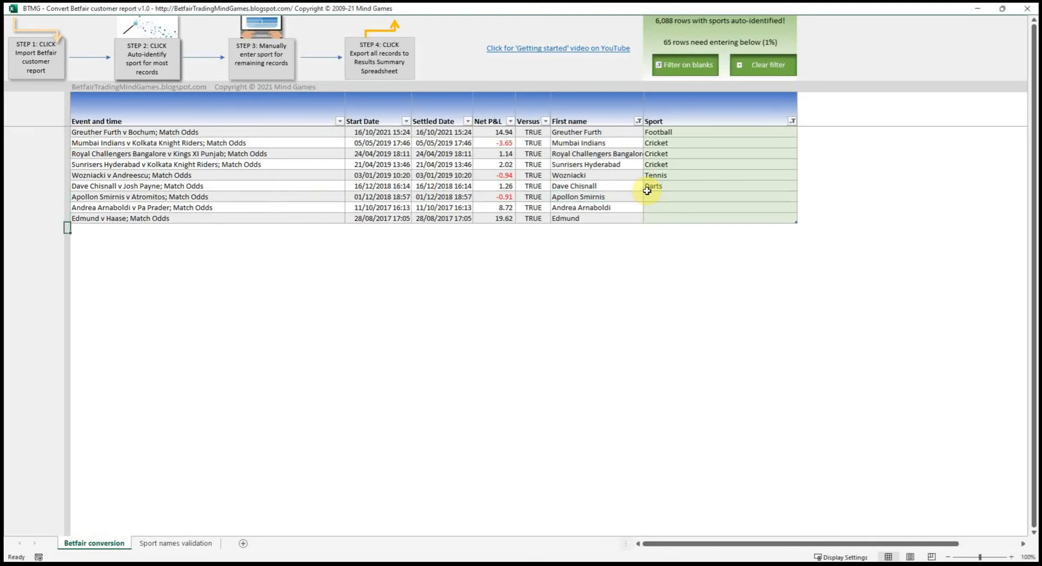
{"action": "key", "text": "Up"}
{"action": "key", "text": "Up"}
{"action": "key", "text": "Right"}
{"action": "key", "text": "ctrl+c"}
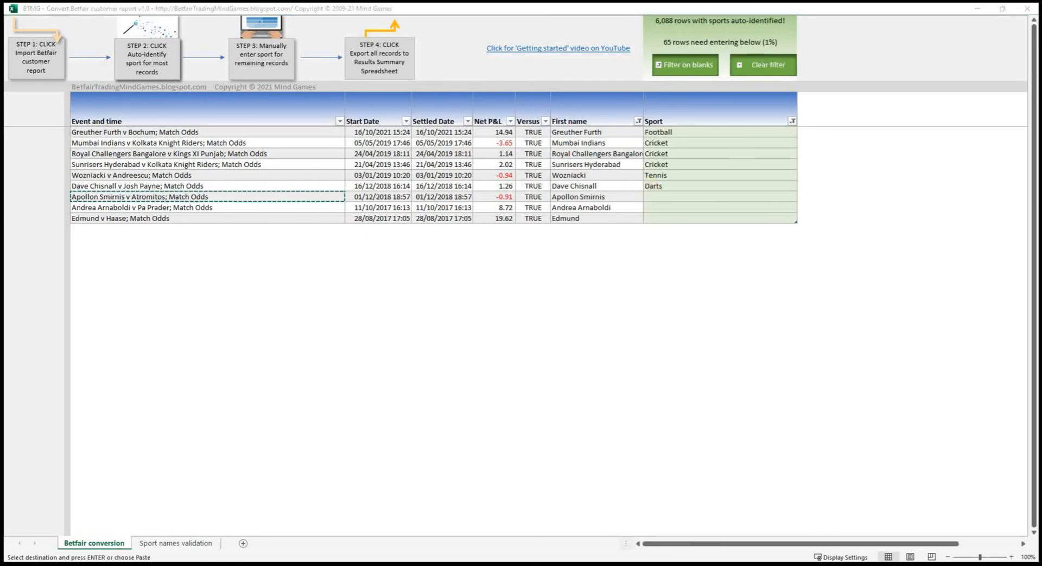
Set the sport to Football for the Apollon Smirnis v Atromitos row and to Tennis for the Andrea Arnaboldi v Pa Prader row.
{"action": "left_click", "coordinate": [663, 196]}
{"action": "type", "text": "football"}
{"action": "key", "text": "Return"}
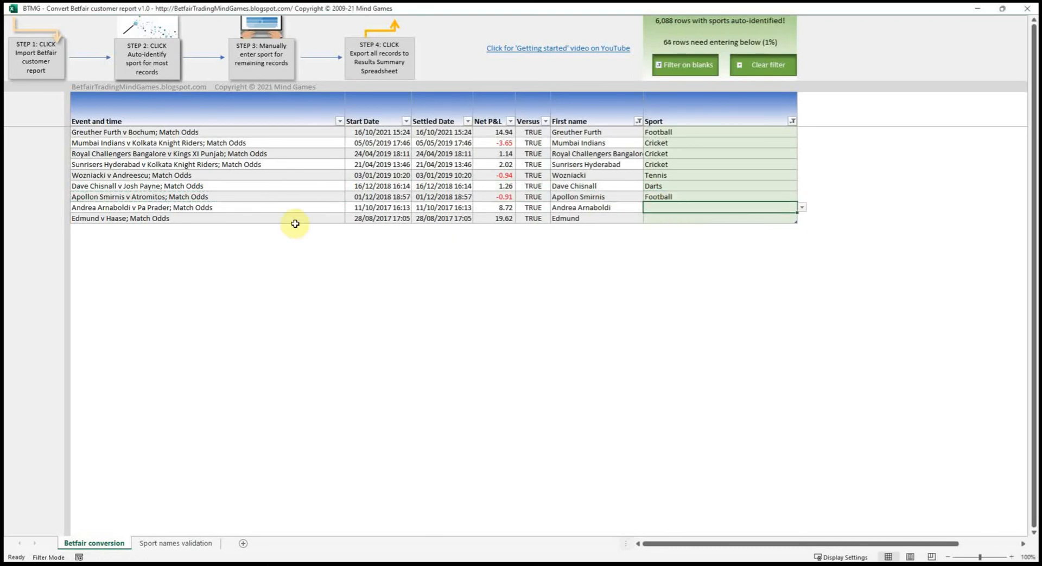
{"action": "left_click", "coordinate": [251, 209]}
{"action": "key", "text": "ctrl+c"}
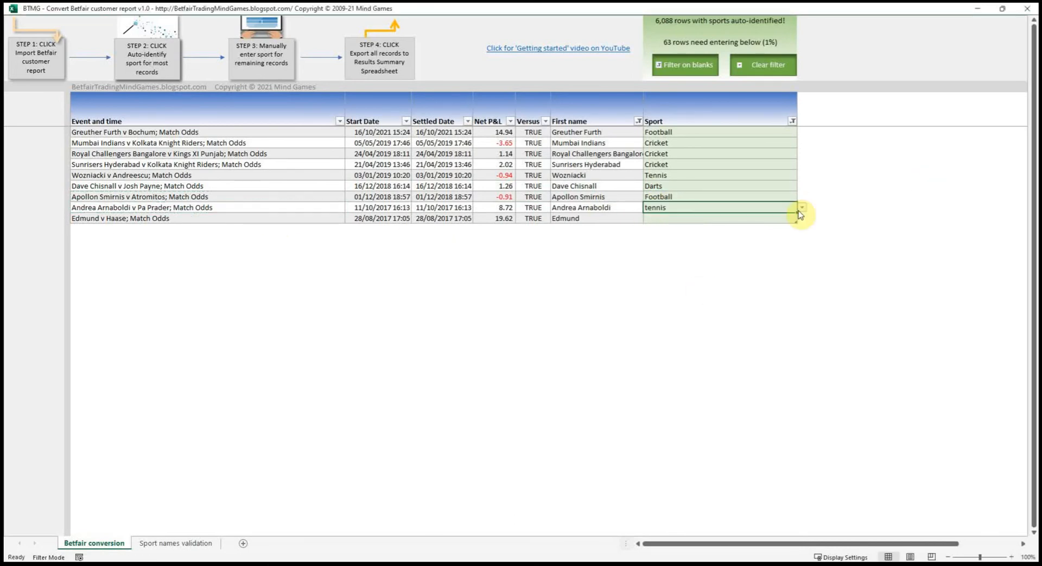
{"action": "left_click", "coordinate": [801, 209]}
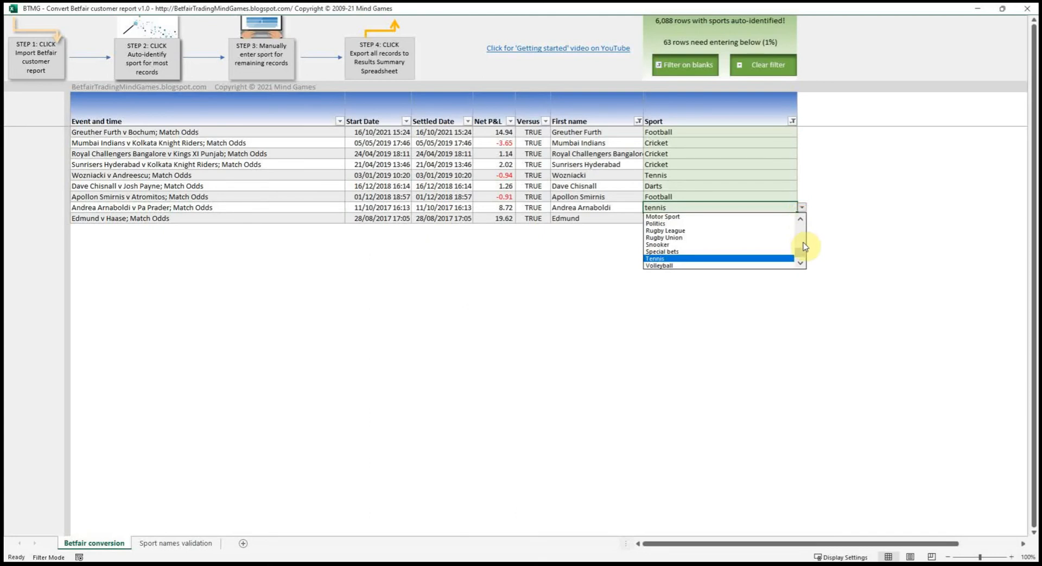
{"action": "left_click", "coordinate": [698, 258]}
Copy the Edmund v Haase event and switch to the other window to look it up.
{"action": "left_click", "coordinate": [657, 219]}
{"action": "left_click", "coordinate": [139, 220]}
{"action": "key", "text": "ctrl+c"}
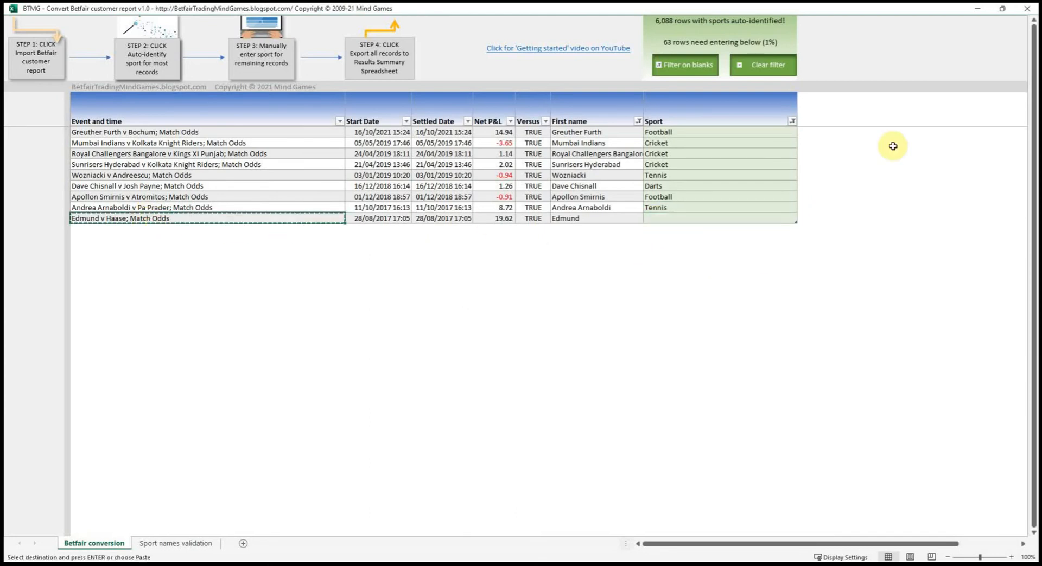
{"action": "key", "text": "alt+Tab"}
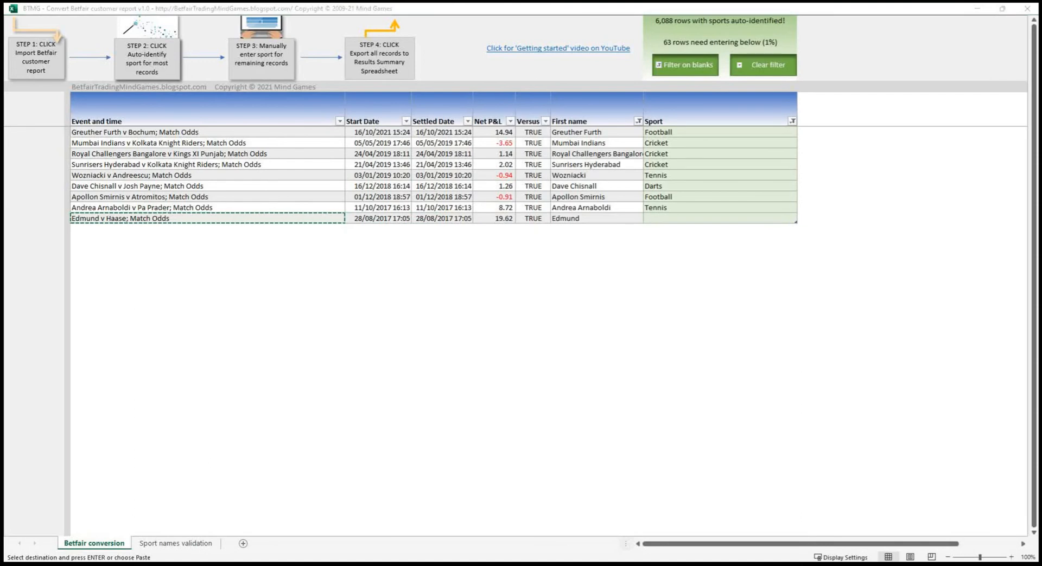
{"action": "key", "text": "alt+Tab"}
Set the sport to Tennis for the Edmund v Haase row.
{"action": "left_click", "coordinate": [675, 219]}
{"action": "type", "text": "T"}
{"action": "key", "text": "Return"}
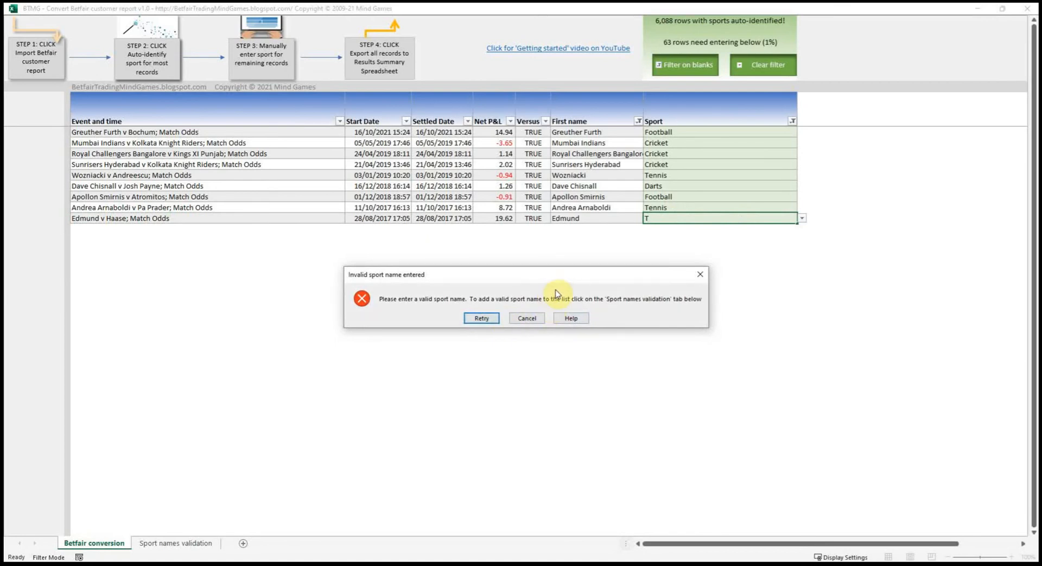
{"action": "left_click", "coordinate": [526, 319]}
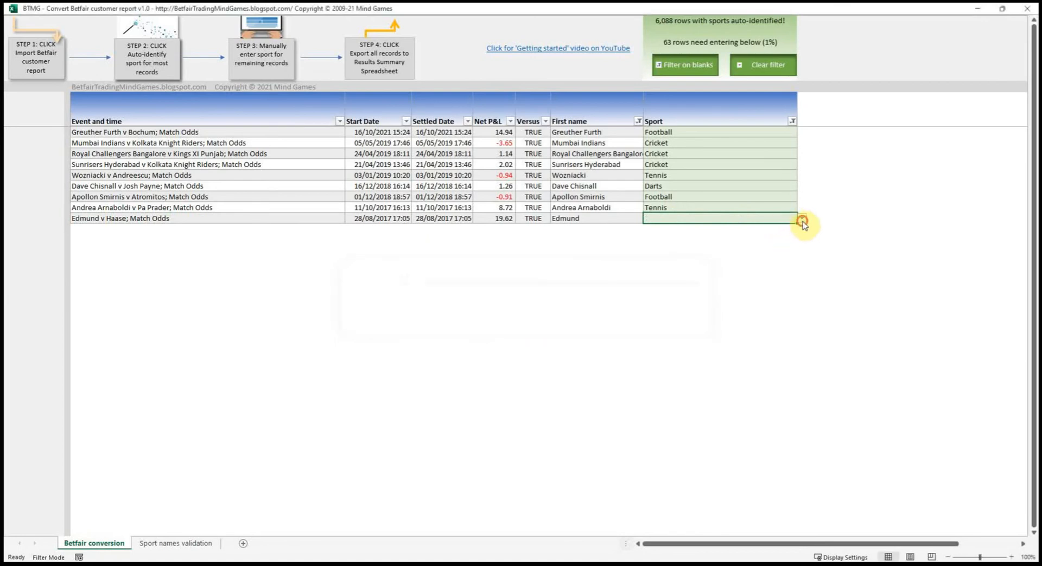
{"action": "left_click", "coordinate": [802, 218]}
{"action": "scroll", "coordinate": [802, 269], "scroll_direction": "down", "scroll_amount": 3}
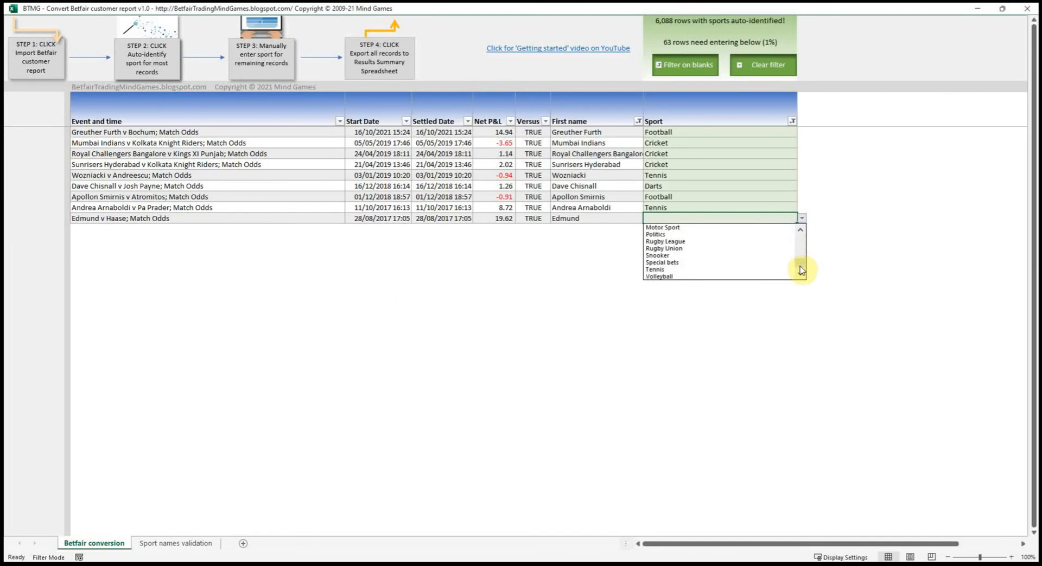
{"action": "left_click", "coordinate": [727, 269]}
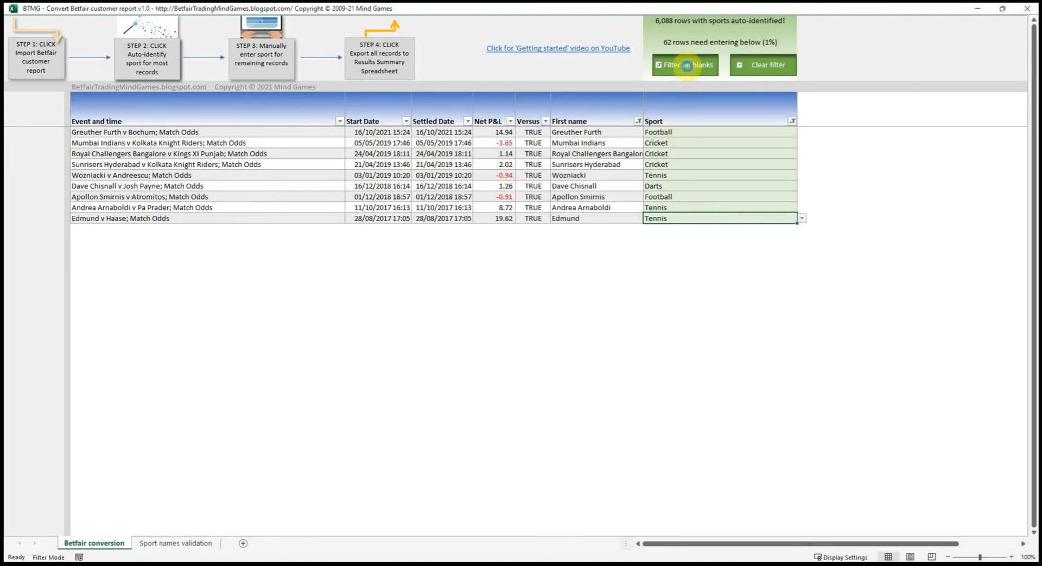
Filter the table on blank sports and copy the Hacken v Mjallby event for lookup.
{"action": "left_click", "coordinate": [687, 65]}
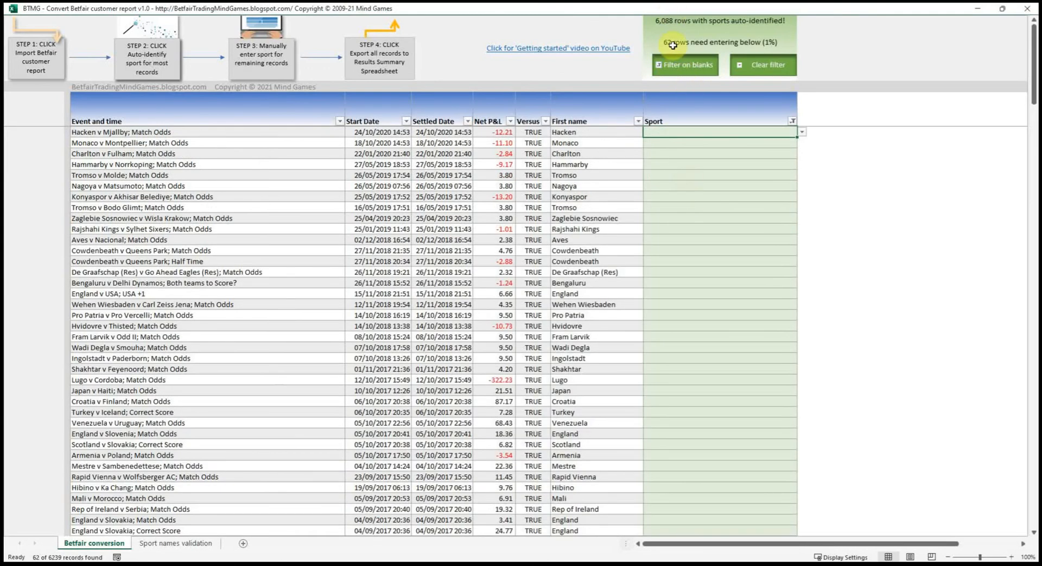
{"action": "left_click", "coordinate": [255, 133]}
{"action": "key", "text": "ctrl+c"}
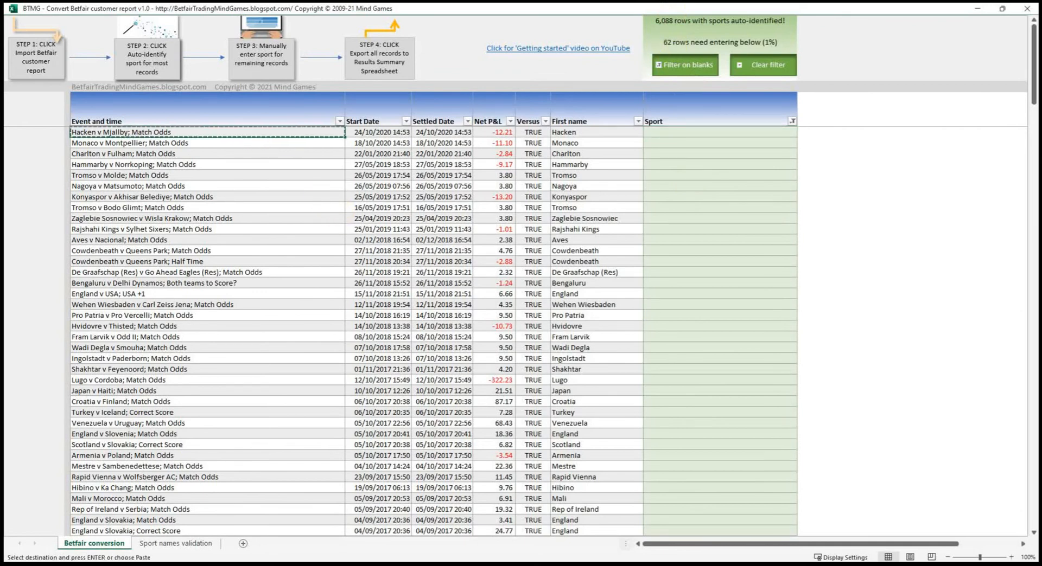
{"action": "key", "text": "alt+Tab"}
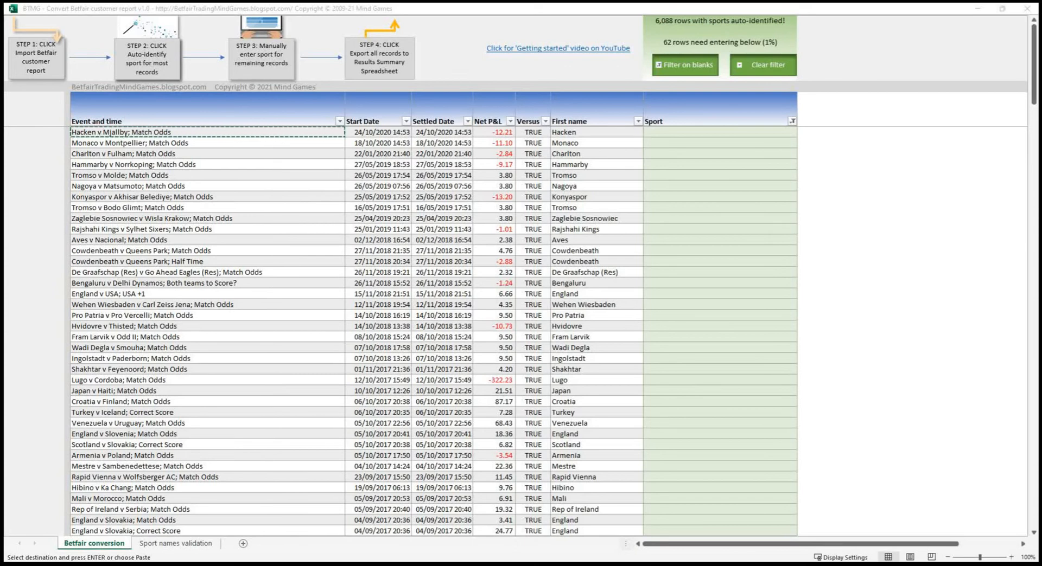
Enter Football as the sport for the Hacken v Mjallby row.
{"action": "left_click", "coordinate": [668, 134]}
{"action": "type", "text": "football"}
{"action": "left_click", "coordinate": [685, 157]}
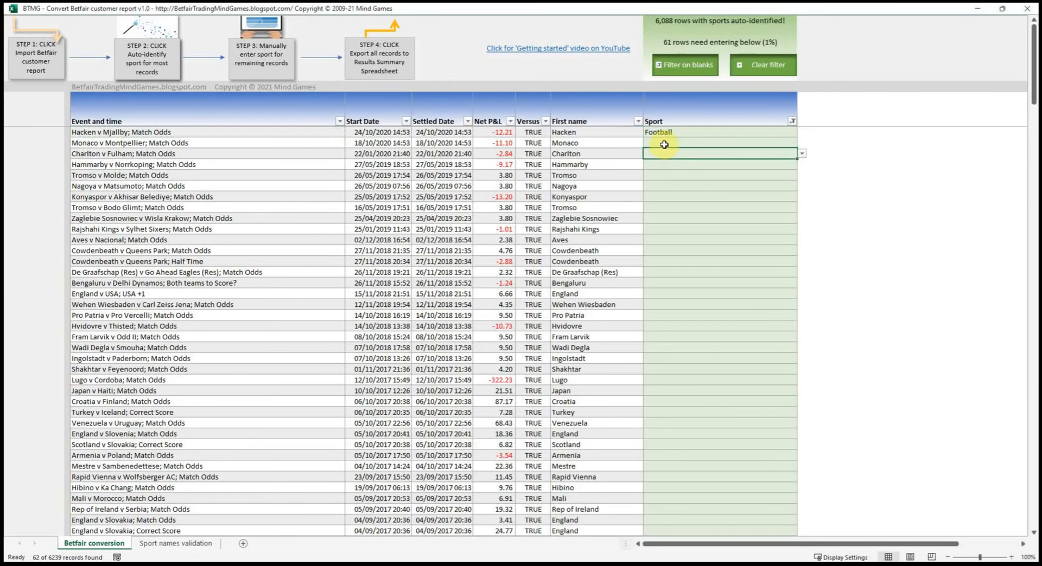
Reapply the blank-sports filter and enter Football for the Tromso v Molde row.
{"action": "left_click", "coordinate": [685, 65]}
{"action": "left_click", "coordinate": [173, 165]}
{"action": "key", "text": "ctrl+c"}
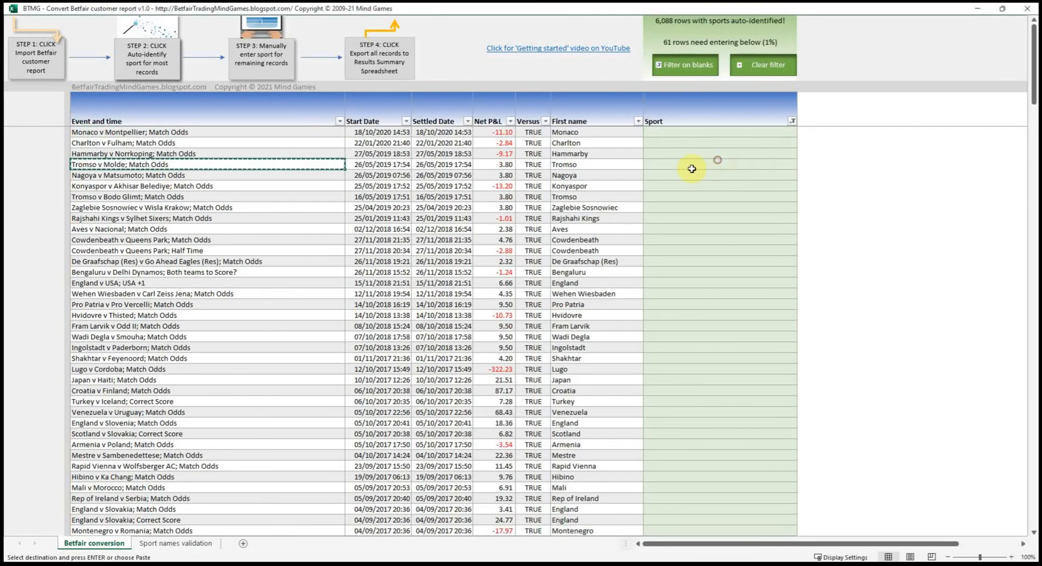
{"action": "left_click", "coordinate": [681, 164]}
{"action": "key", "text": "Escape"}
{"action": "type", "text": "football"}
{"action": "left_click", "coordinate": [680, 183]}
Copy the Hammarby v Norrkoping event and enter Football as that row's sport.
{"action": "left_click", "coordinate": [271, 154]}
{"action": "key", "text": "ctrl+c"}
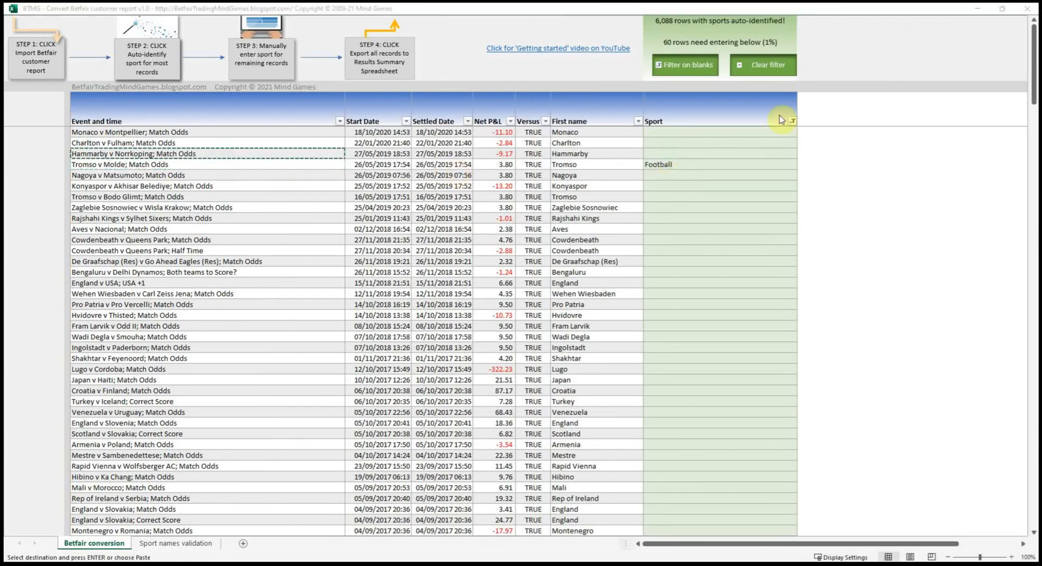
{"action": "left_click", "coordinate": [661, 153]}
{"action": "type", "text": "football"}
{"action": "left_click", "coordinate": [672, 172]}
Copy Football from the Hammarby row into the sport cells of the Monaco and Charlton rows.
{"action": "left_click", "coordinate": [661, 153]}
{"action": "key", "text": "ctrl+c"}
{"action": "left_click_drag", "start_coordinate": [662, 132], "coordinate": [662, 143]}
{"action": "key", "text": "ctrl+v"}
{"action": "left_click", "coordinate": [657, 175]}
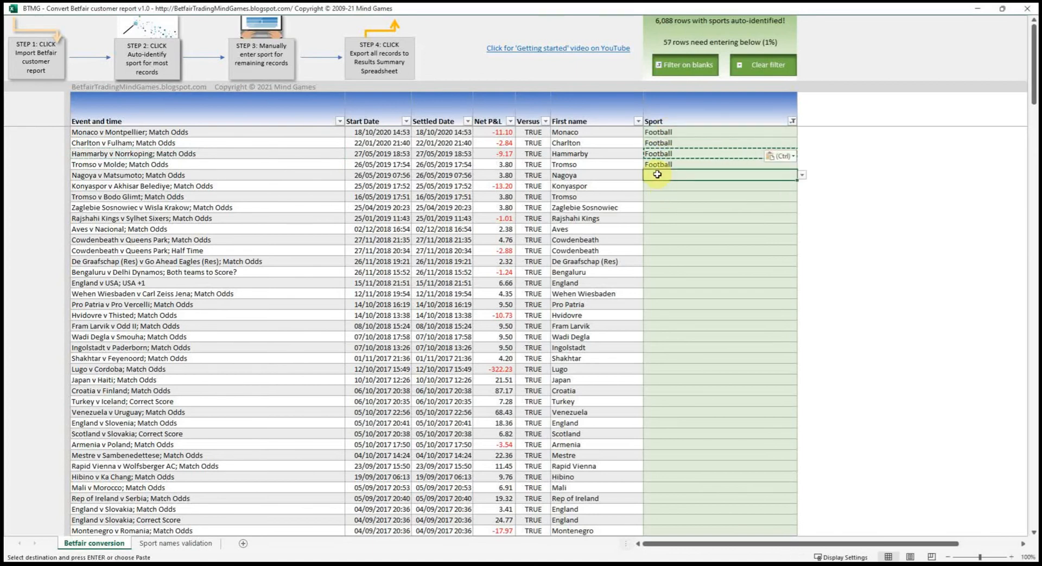
Set the sport to Cricket for the Rajshahi Kings v Sylhet Sixers row.
{"action": "left_click", "coordinate": [726, 219]}
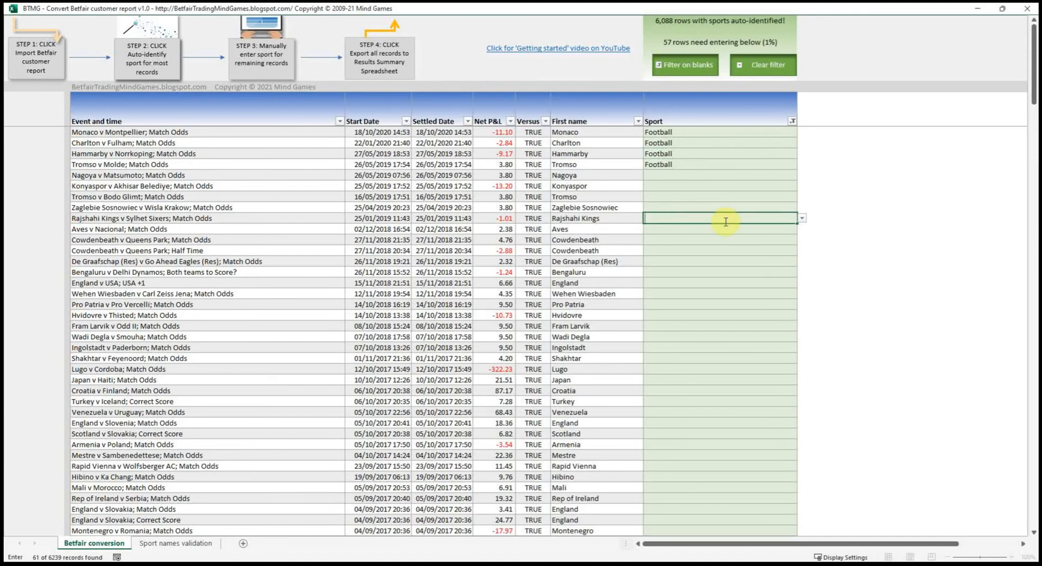
{"action": "left_click", "coordinate": [801, 218]}
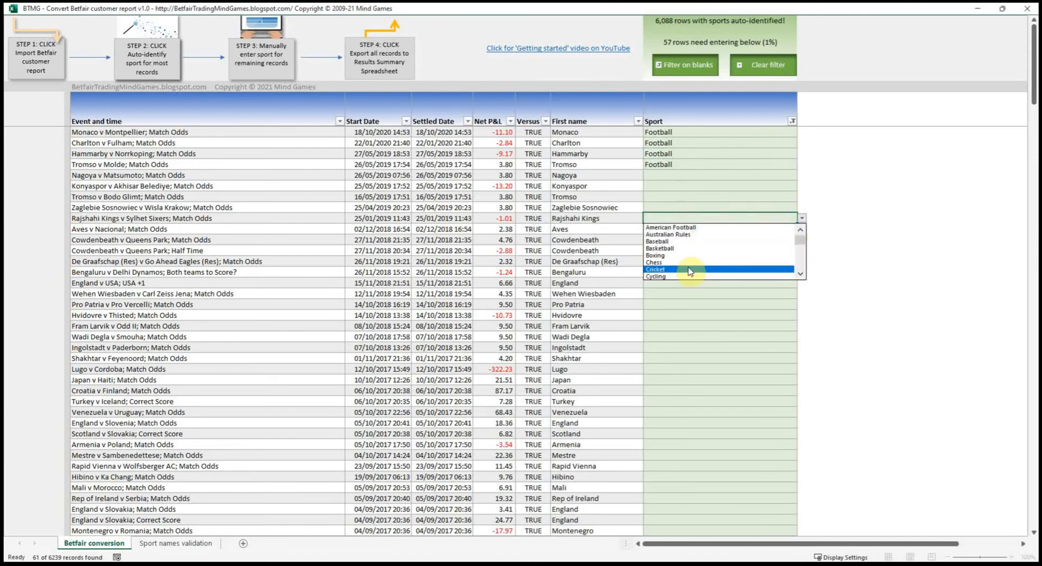
{"action": "left_click", "coordinate": [692, 271]}
{"action": "key", "text": "Return"}
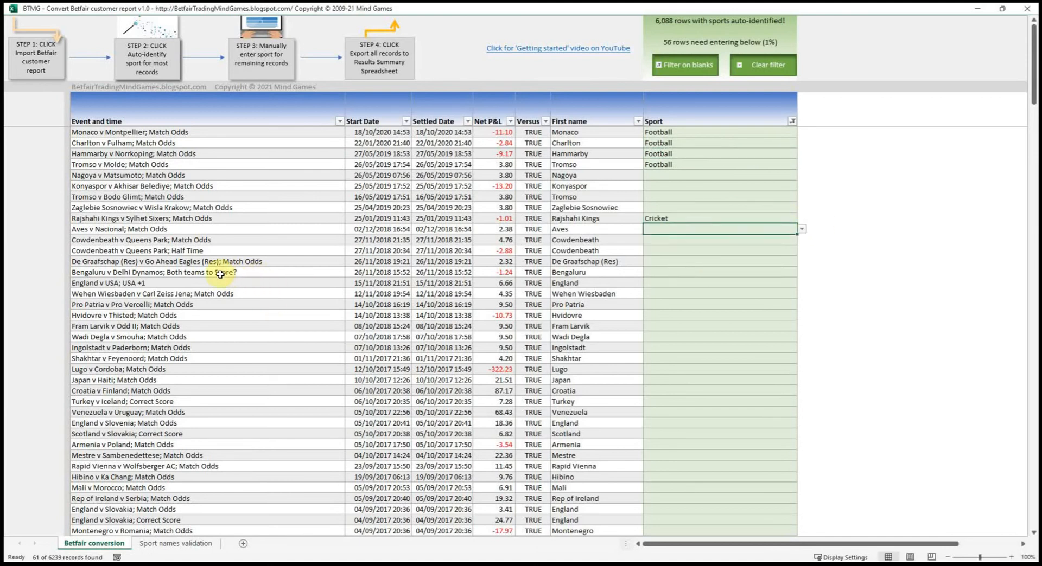
Enter Football as the sport for the England v USA and Wehen Wiesbaden v Carl Zeiss Jena rows.
{"action": "left_click", "coordinate": [304, 282]}
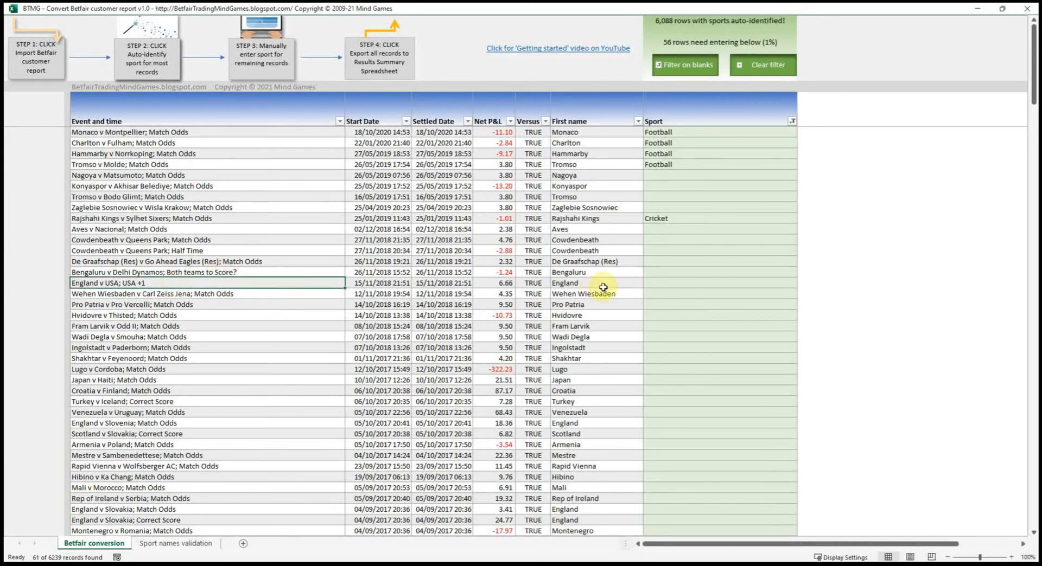
{"action": "left_click", "coordinate": [665, 284]}
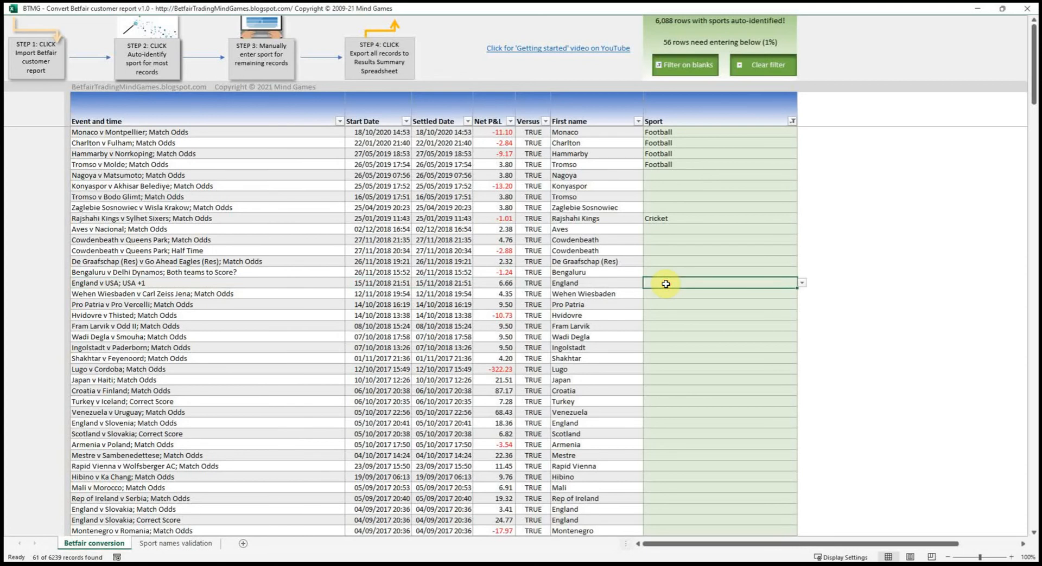
{"action": "type", "text": "Football"}
{"action": "key", "text": "Return"}
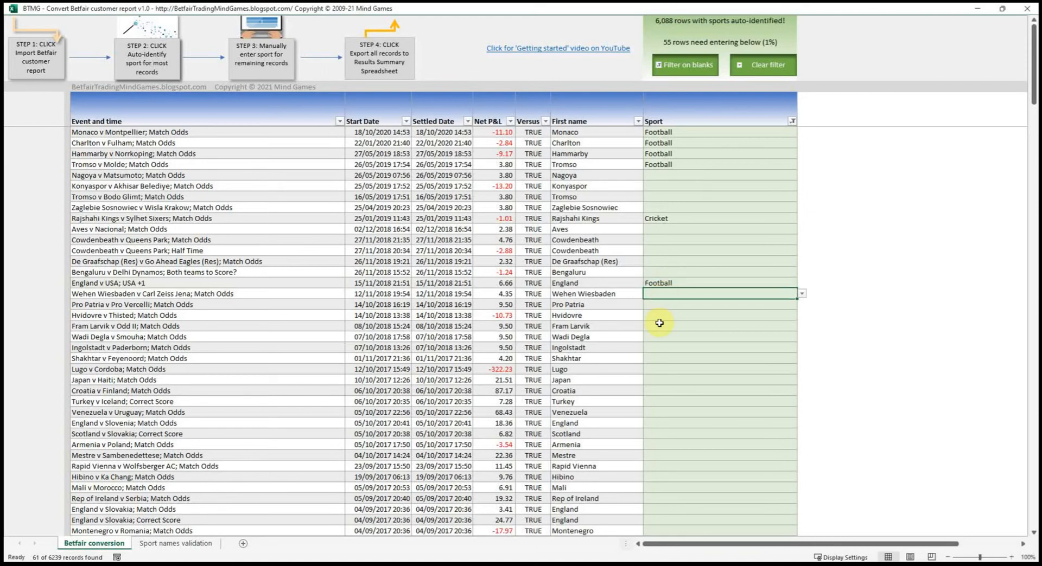
{"action": "type", "text": "football"}
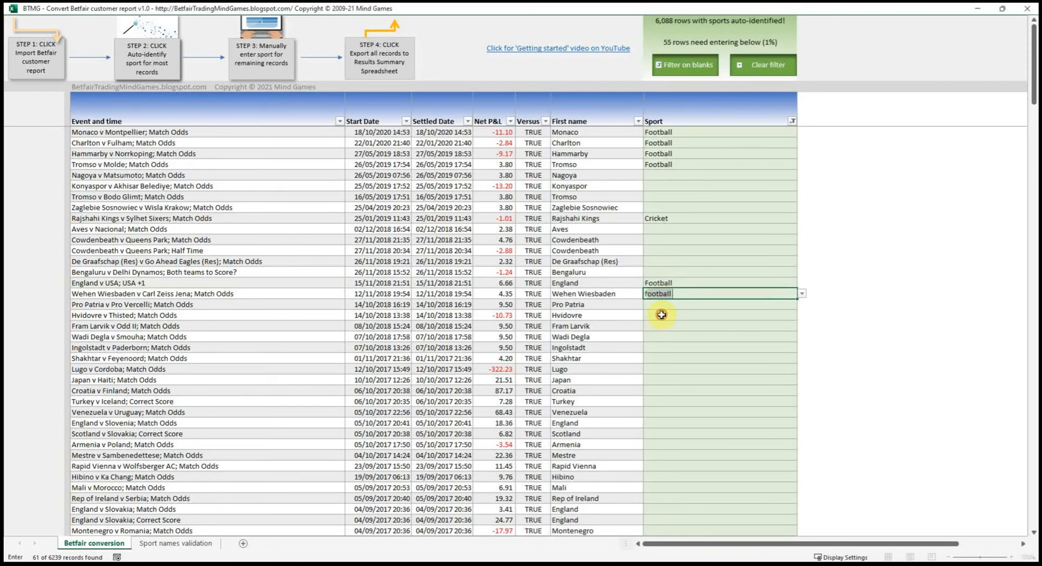
{"action": "key", "text": "Return"}
Copy the Pro Patria v Pro Vercelli event to look it up, and return to the workbook.
{"action": "left_click", "coordinate": [140, 304]}
{"action": "key", "text": "ctrl+c"}
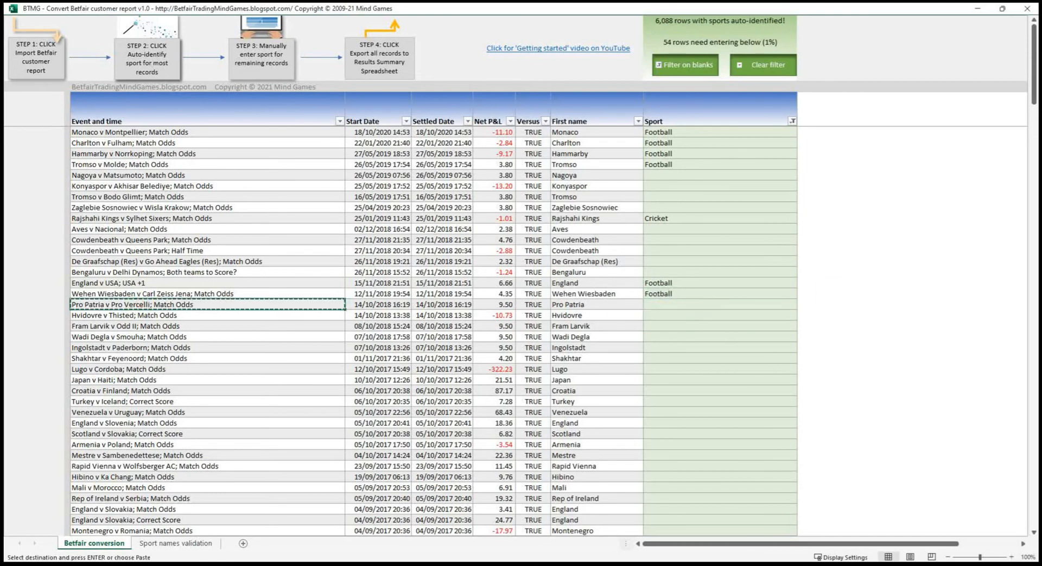
{"action": "key", "text": "alt+Tab"}
{"action": "left_click", "coordinate": [251, 383]}
{"action": "key", "text": "Escape"}
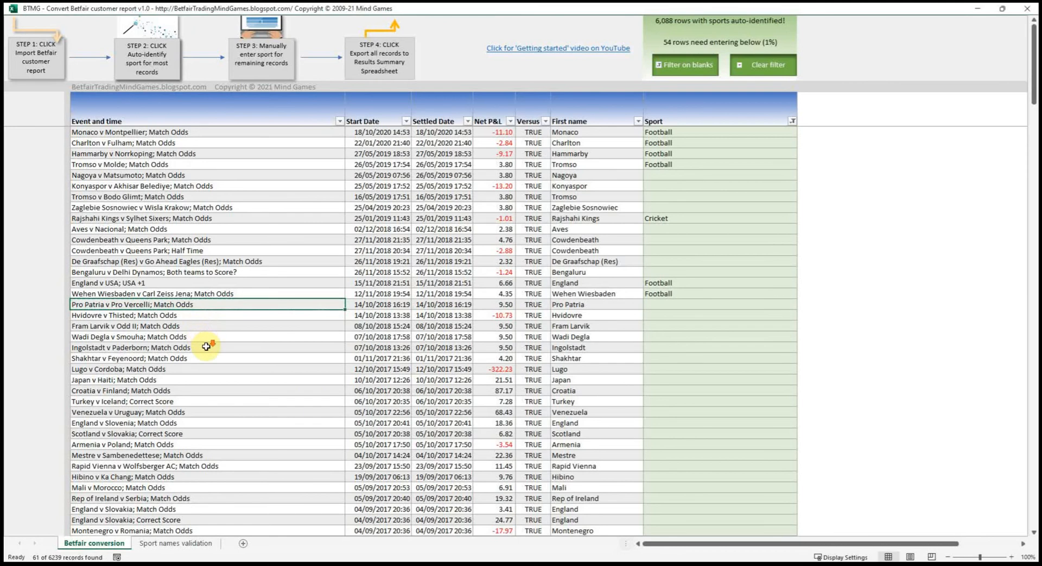
Review the remaining blank-sport rows to the end of the list and copy the K Anderson v Querrey event for lookup.
{"action": "scroll", "coordinate": [206, 347], "scroll_direction": "down", "scroll_amount": 1}
{"action": "left_click", "coordinate": [206, 348]}
{"action": "scroll", "coordinate": [207, 347], "scroll_direction": "down", "scroll_amount": 1}
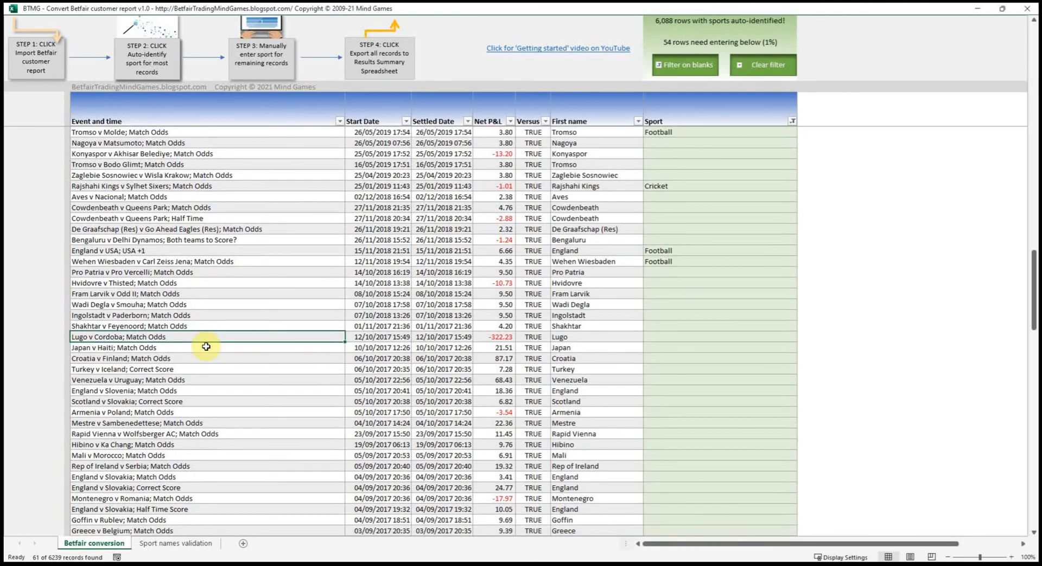
{"action": "scroll", "coordinate": [206, 347], "scroll_direction": "down", "scroll_amount": 2}
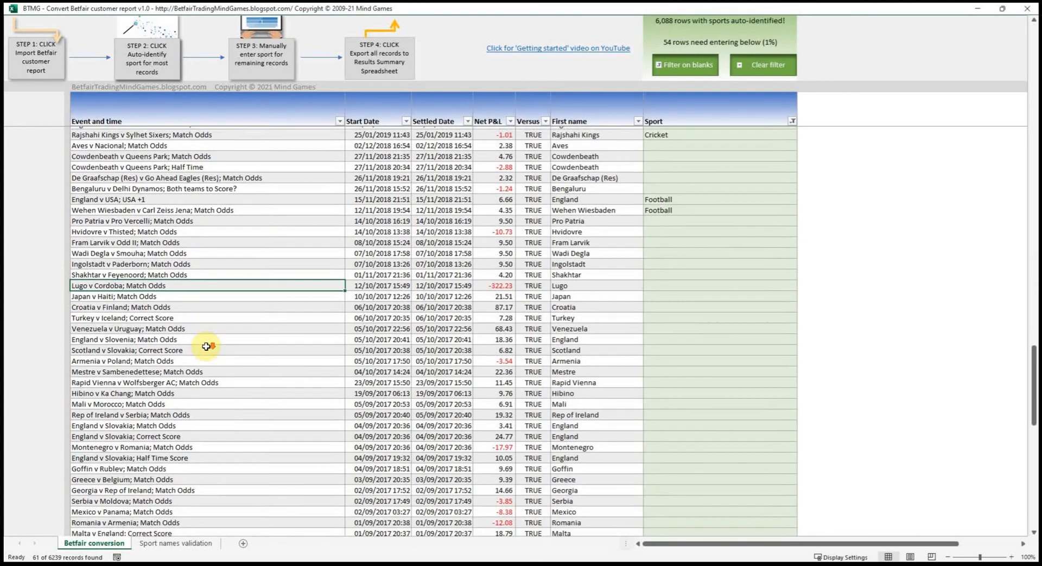
{"action": "scroll", "coordinate": [207, 347], "scroll_direction": "down", "scroll_amount": 1}
{"action": "scroll", "coordinate": [224, 346], "scroll_direction": "down", "scroll_amount": 4}
{"action": "scroll", "coordinate": [224, 345], "scroll_direction": "down", "scroll_amount": 3}
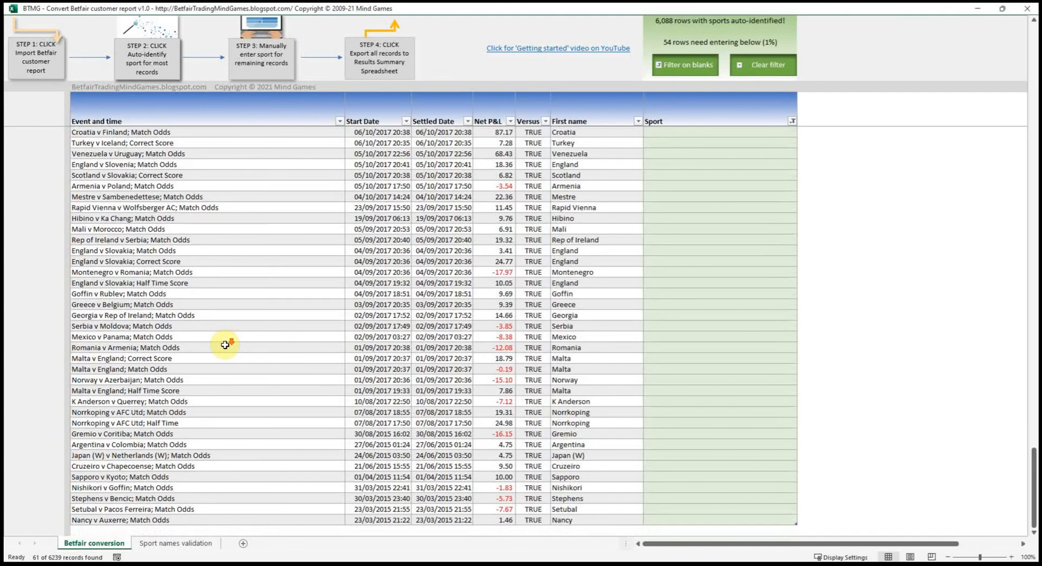
{"action": "scroll", "coordinate": [223, 337], "scroll_direction": "down", "scroll_amount": 1}
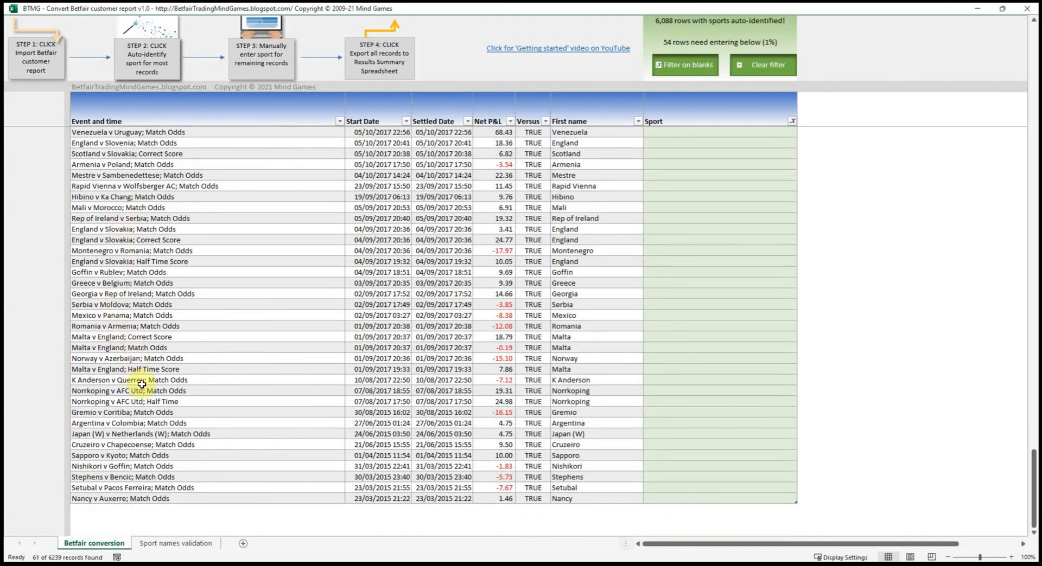
{"action": "key", "text": "ctrl+c"}
{"action": "key", "text": "alt+Tab"}
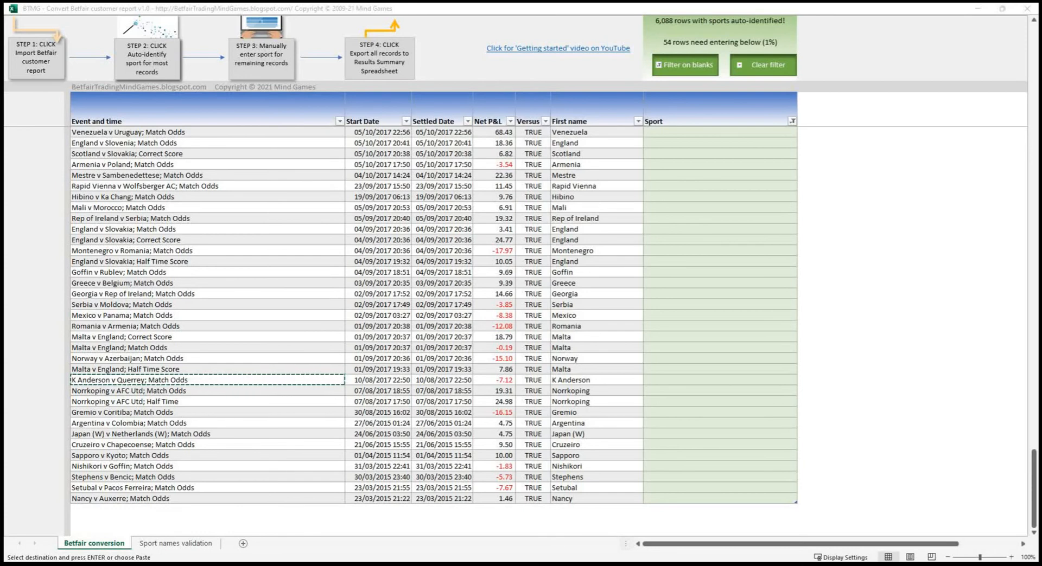
Enter Tennis as the sport for the K Anderson v Querrey row.
{"action": "left_click", "coordinate": [664, 380]}
{"action": "type", "text": "t"}
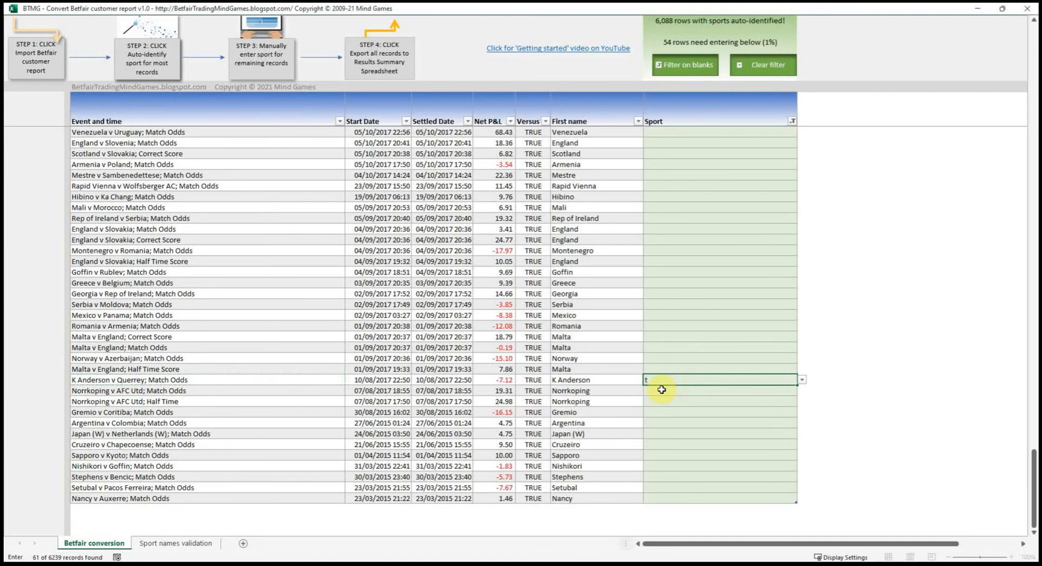
{"action": "type", "text": "t"}
{"action": "key", "text": "Return"}
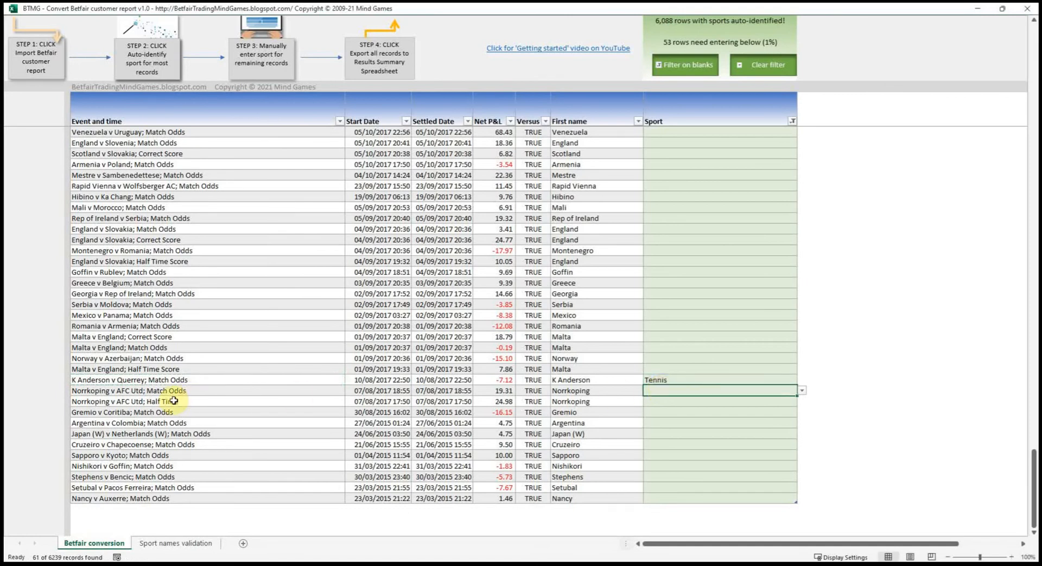
Copy the Sapporo v Kyoto event and the Stephens v Bencic event in turn for lookup.
{"action": "left_click", "coordinate": [165, 456]}
{"action": "key", "text": "ctrl+c"}
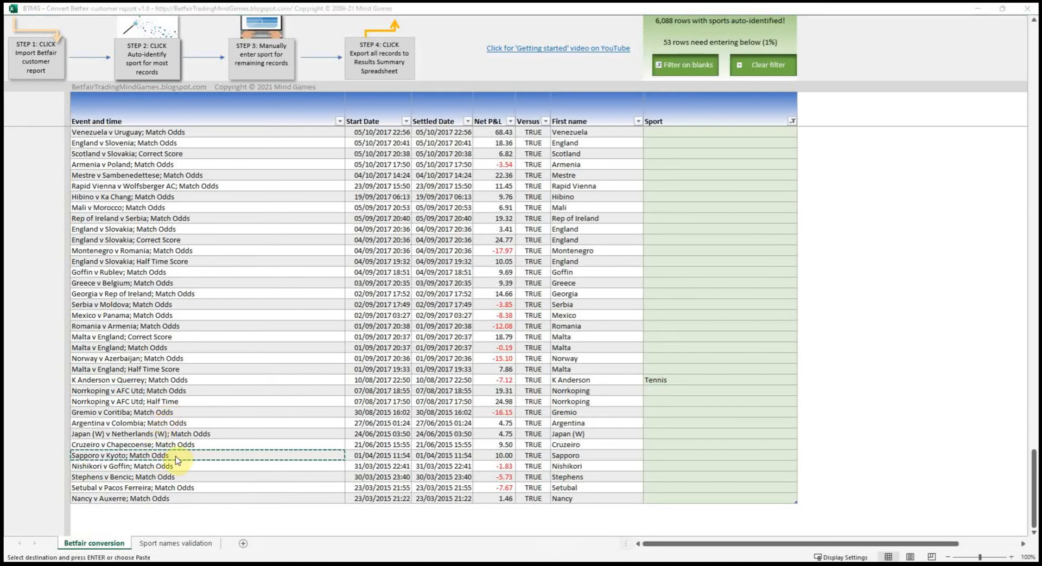
{"action": "left_click", "coordinate": [152, 478]}
{"action": "key", "text": "ctrl+c"}
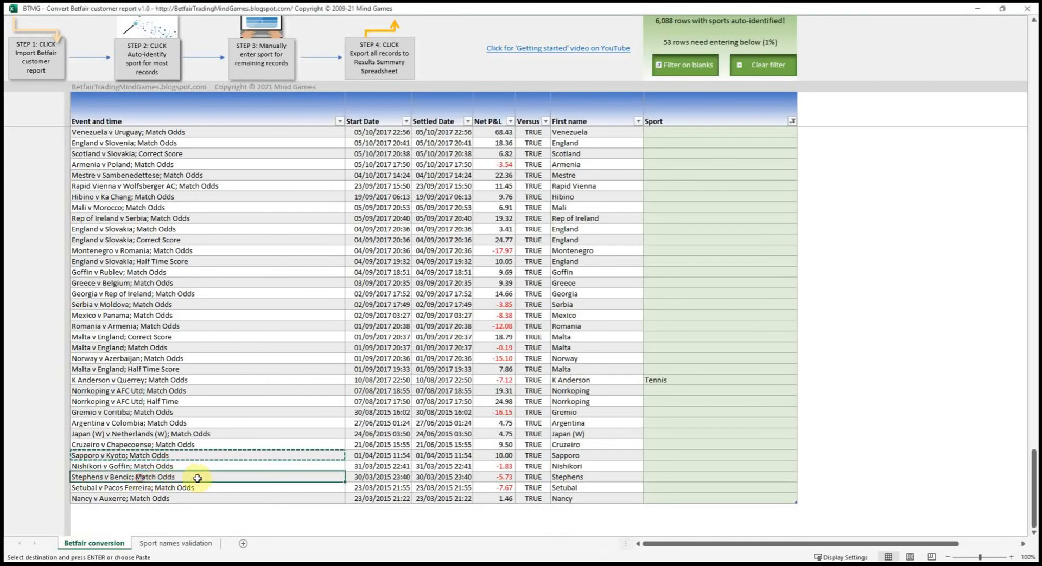
{"action": "key", "text": "alt+Tab"}
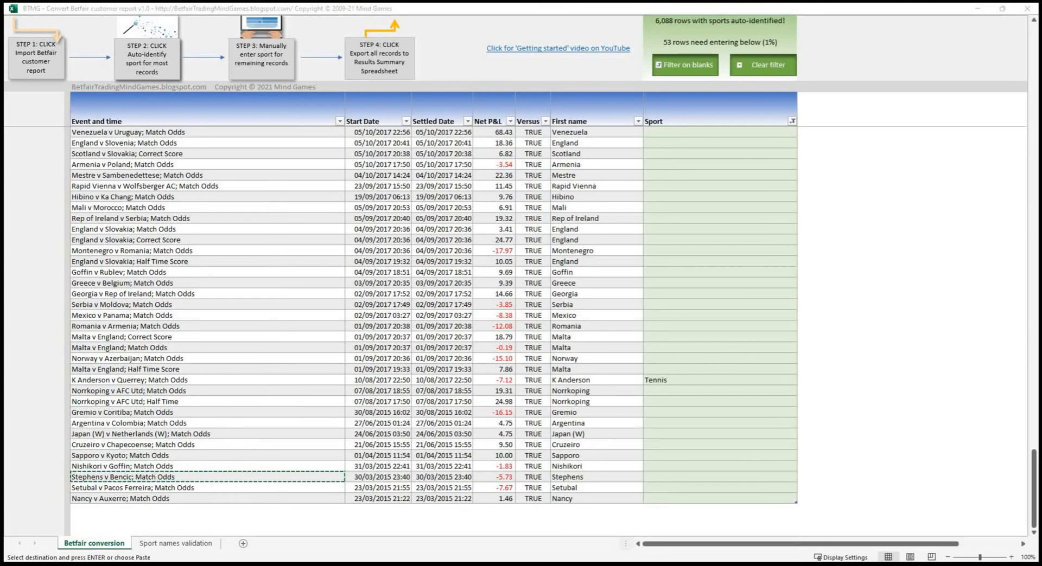
Enter Tennis as the sport for the Stephens v Bencic row and Football for the Setubal v Pacos Ferreira row.
{"action": "left_click", "coordinate": [649, 476]}
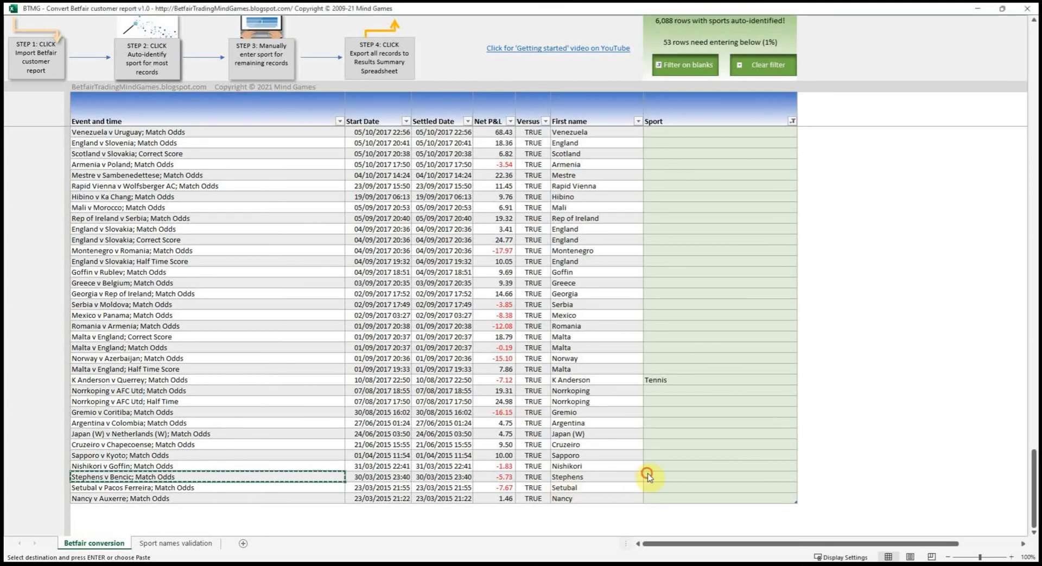
{"action": "type", "text": "Tennis"}
{"action": "key", "text": "Return"}
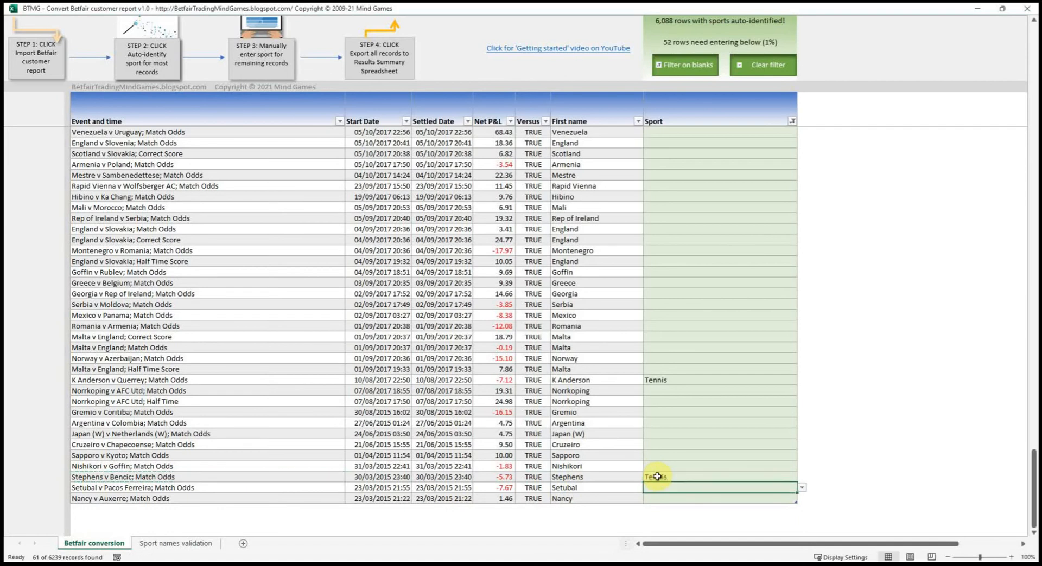
{"action": "type", "text": "f"}
{"action": "key", "text": "Return"}
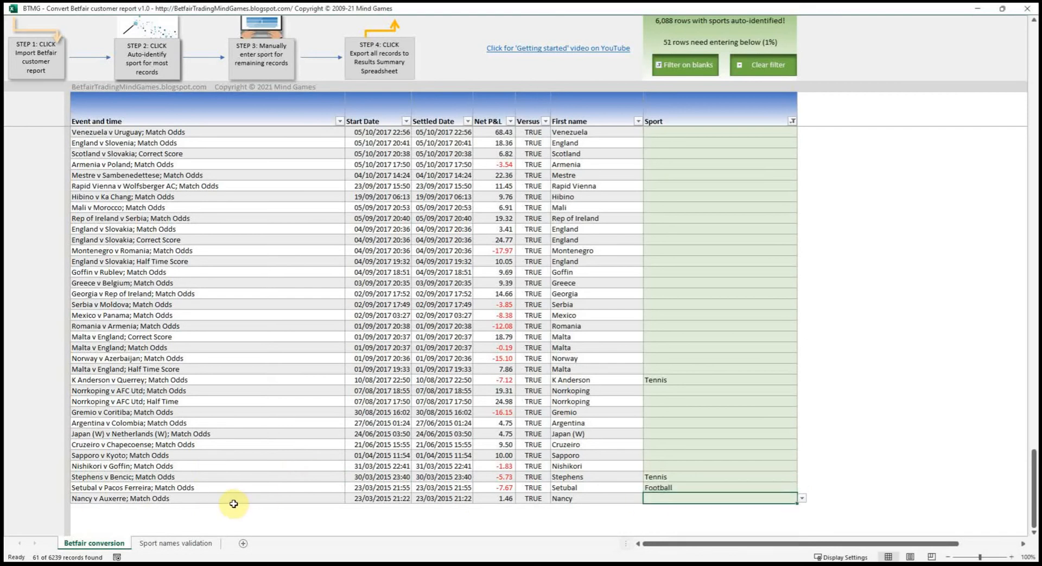
Filter again on the blank sports, enter Football for the Nagoya v Matsumoto row and fill it down to all remaining rows.
{"action": "left_click", "coordinate": [678, 75]}
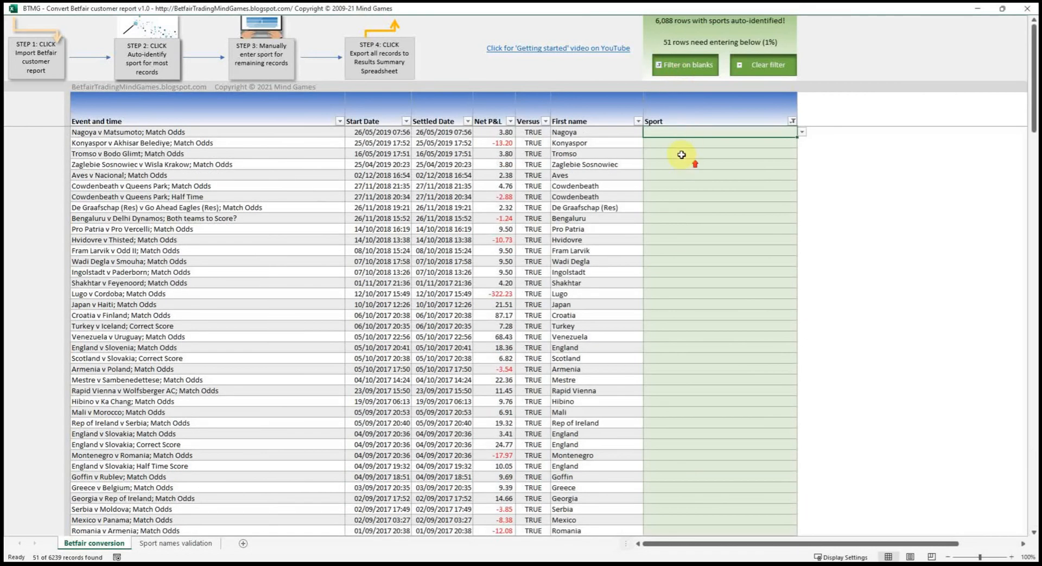
{"action": "type", "text": "football"}
{"action": "key", "text": "Return"}
{"action": "left_click", "coordinate": [671, 134]}
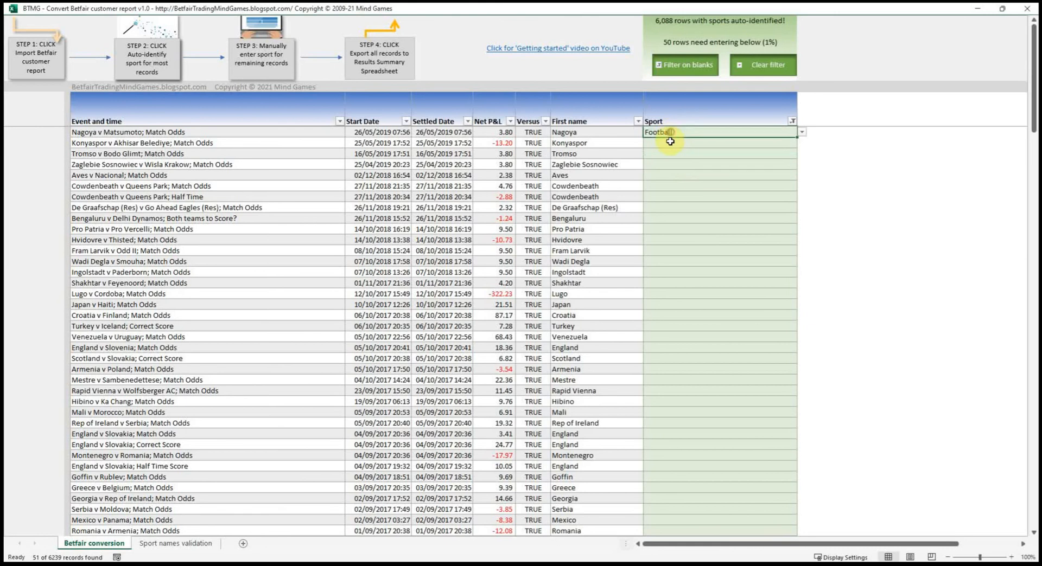
{"action": "key", "text": "ctrl+shift+Down"}
{"action": "key", "text": "ctrl+d"}
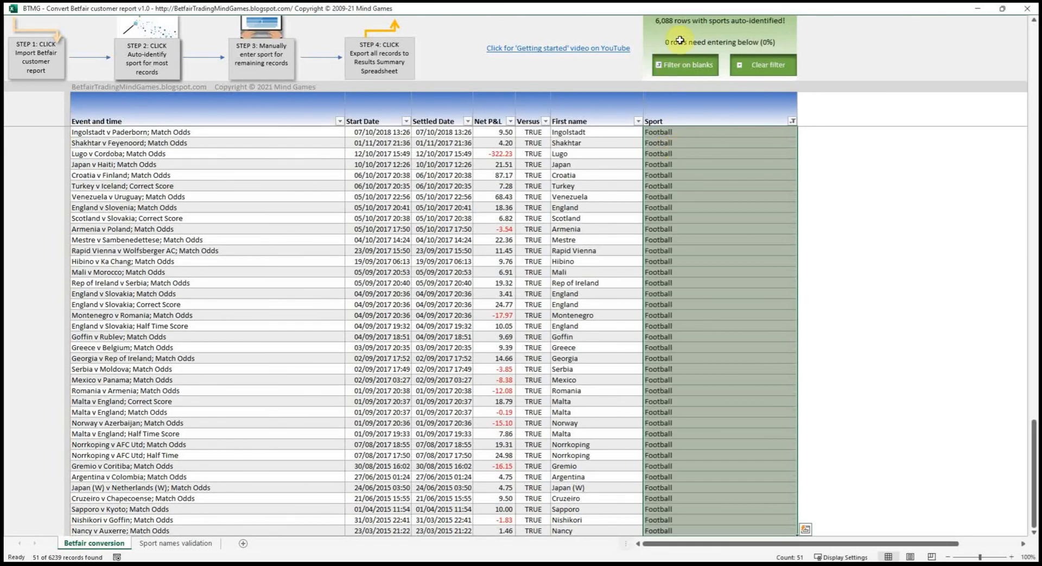
{"action": "left_click", "coordinate": [688, 164]}
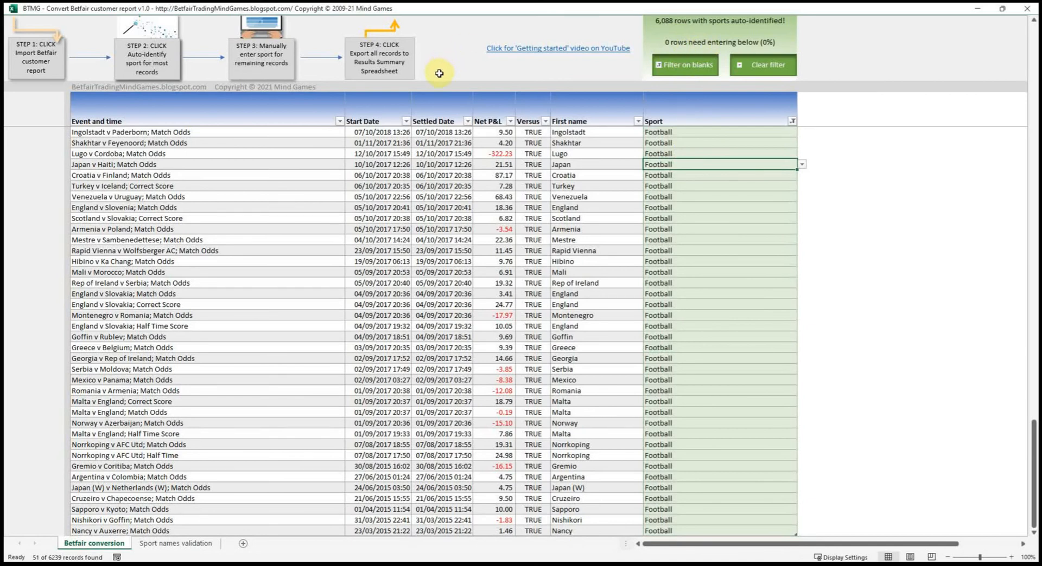
Export all records for the Results Summary Spreadsheet, and open the Results Summary v3.5 workbook from the Convert Betfair Customer Report folder.
{"action": "left_click", "coordinate": [407, 75]}
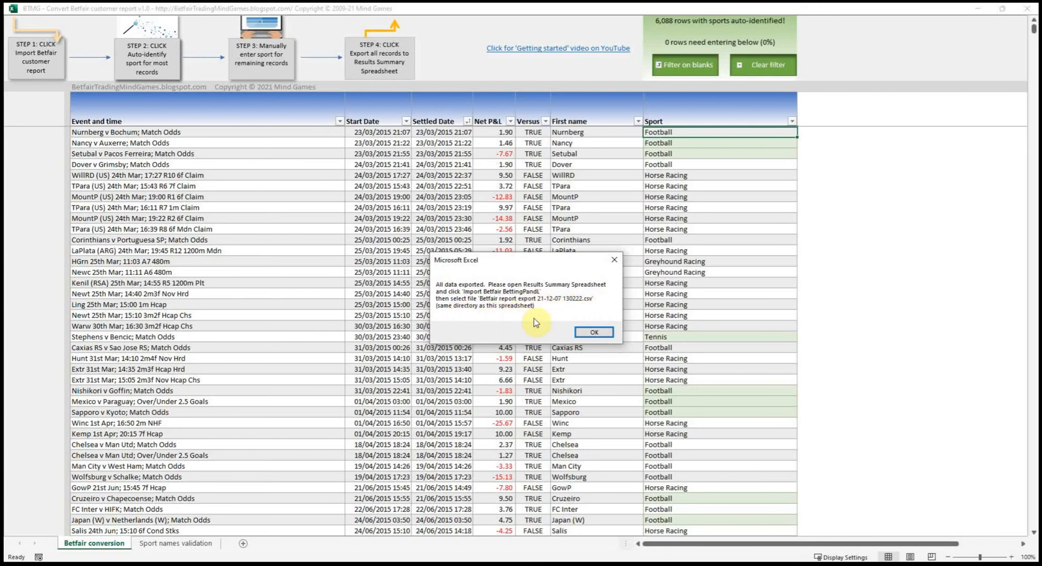
{"action": "left_click", "coordinate": [584, 332]}
{"action": "key", "text": "alt+Tab"}
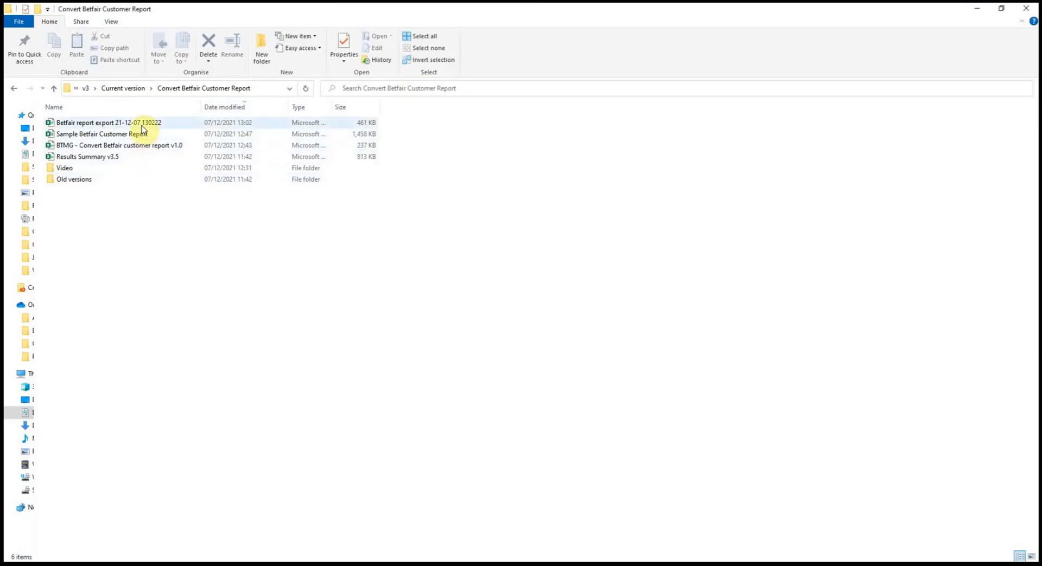
{"action": "double_click", "coordinate": [136, 157]}
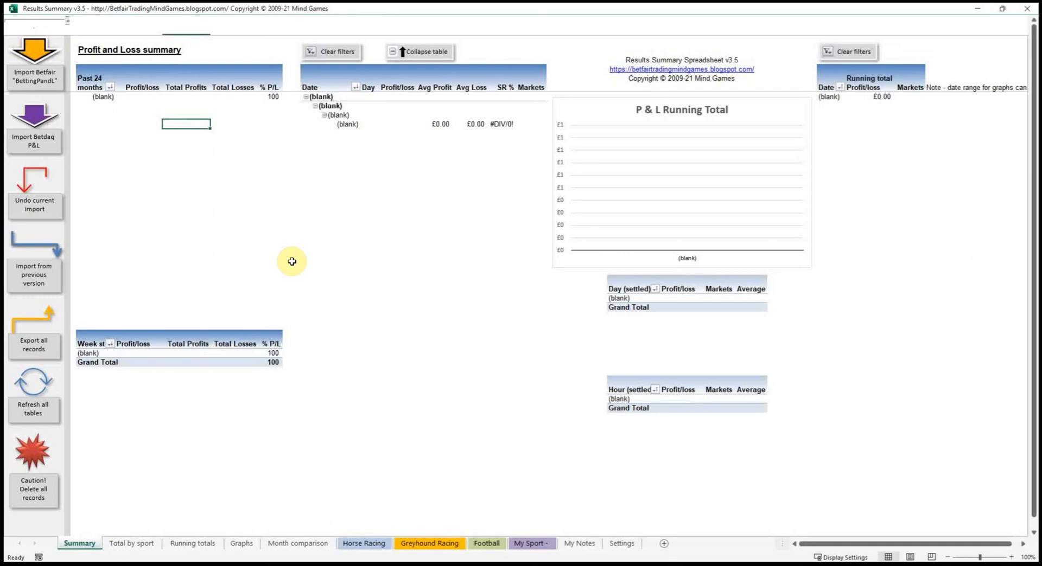
{"action": "left_click", "coordinate": [32, 55]}
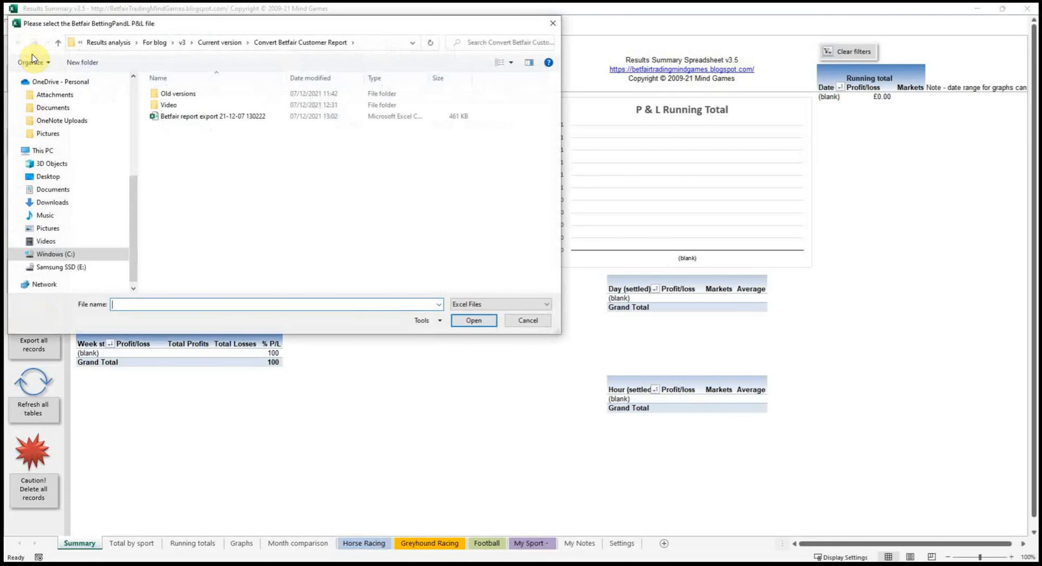
{"action": "left_click", "coordinate": [219, 117]}
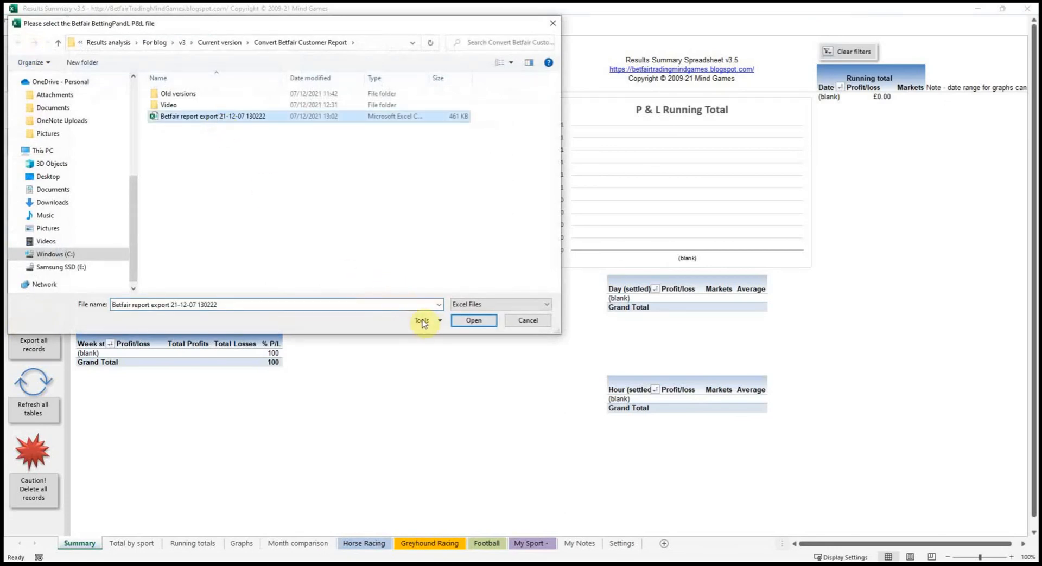
{"action": "left_click", "coordinate": [462, 324]}
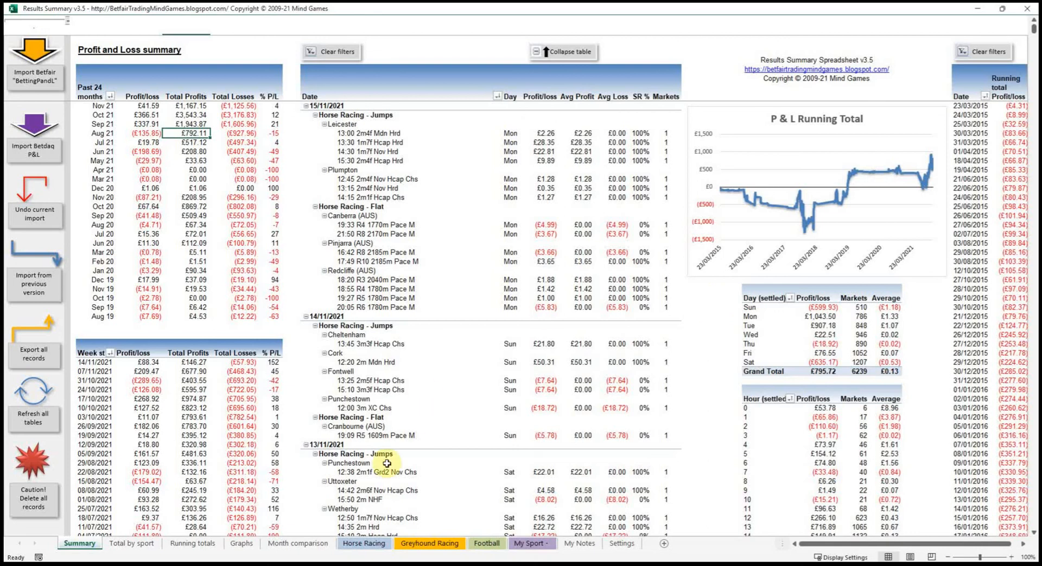
Examine the Horse Racing results by race type, distance and course, including the Newcastle row and the rest of the course list.
{"action": "left_click", "coordinate": [358, 544]}
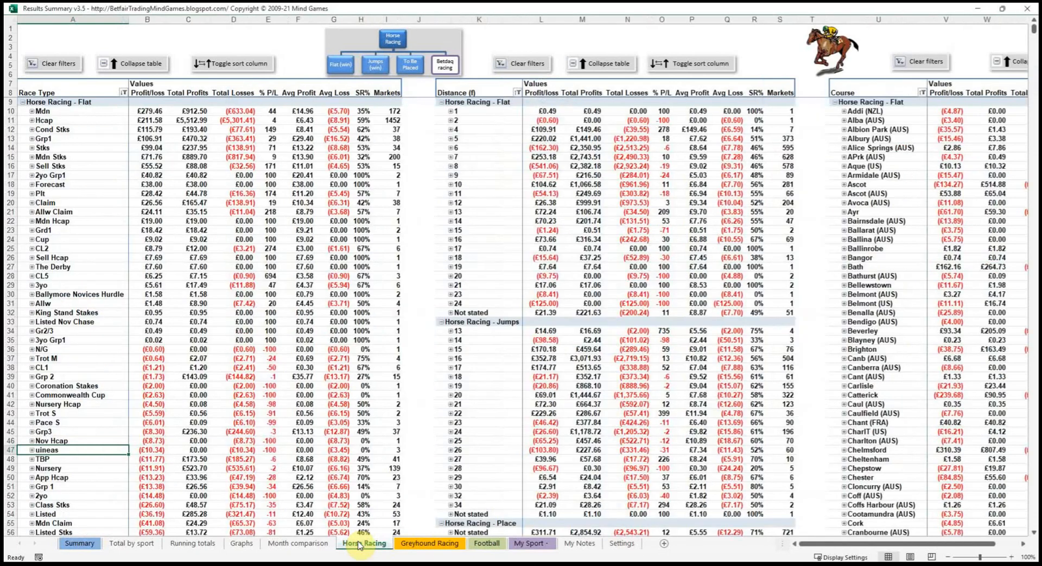
{"action": "left_click_drag", "start_coordinate": [884, 547], "coordinate": [905, 550]}
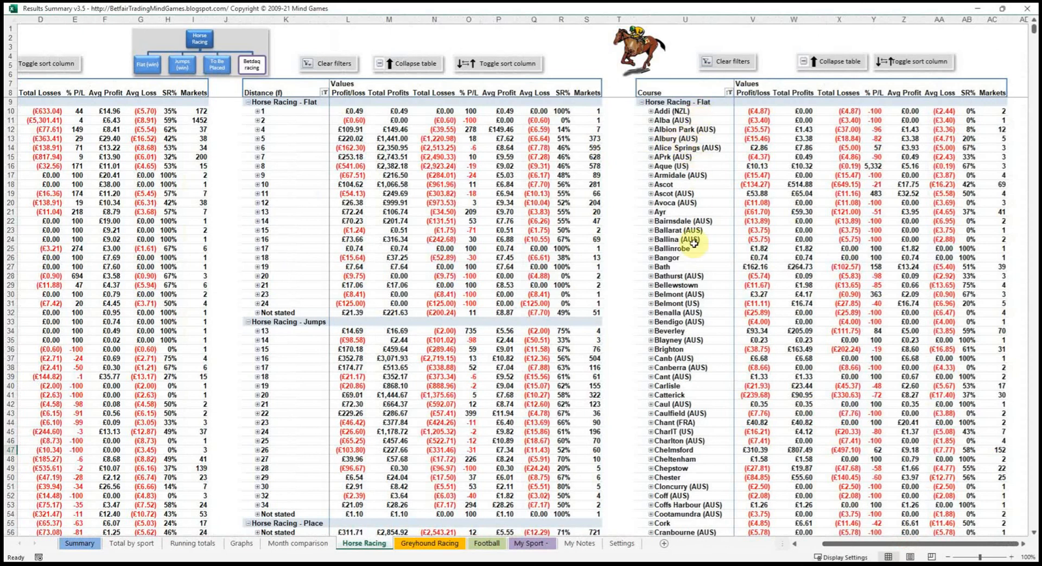
{"action": "scroll", "coordinate": [694, 297], "scroll_direction": "down", "scroll_amount": 12}
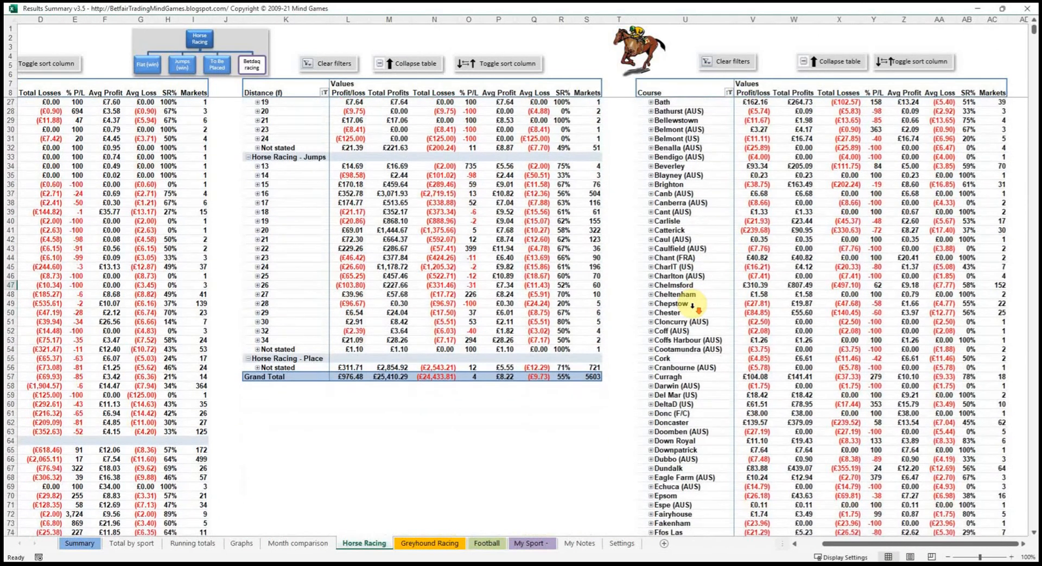
{"action": "scroll", "coordinate": [692, 305], "scroll_direction": "down", "scroll_amount": 11}
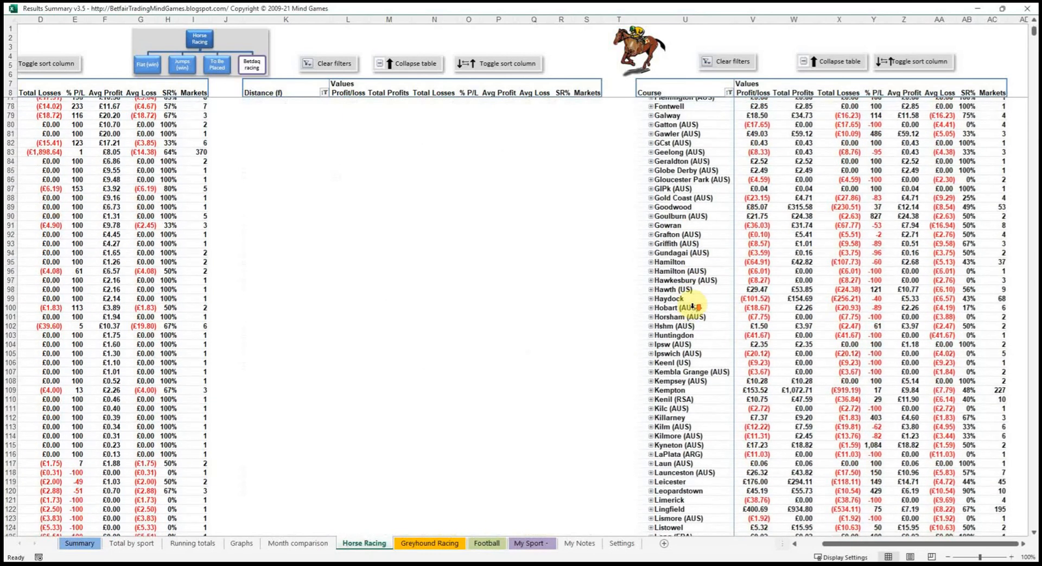
{"action": "scroll", "coordinate": [693, 305], "scroll_direction": "down", "scroll_amount": 4}
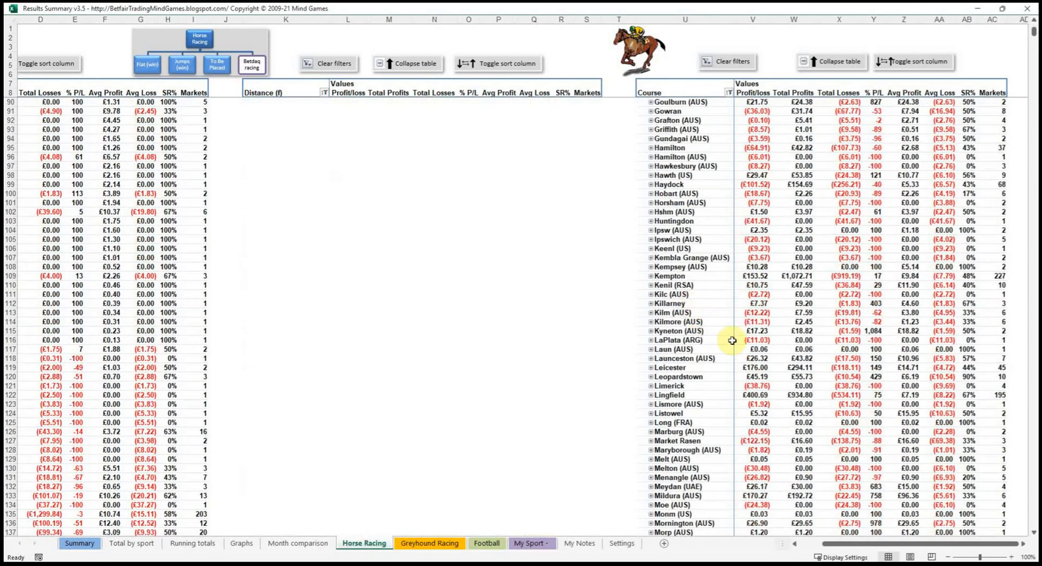
{"action": "scroll", "coordinate": [728, 349], "scroll_direction": "down", "scroll_amount": 8}
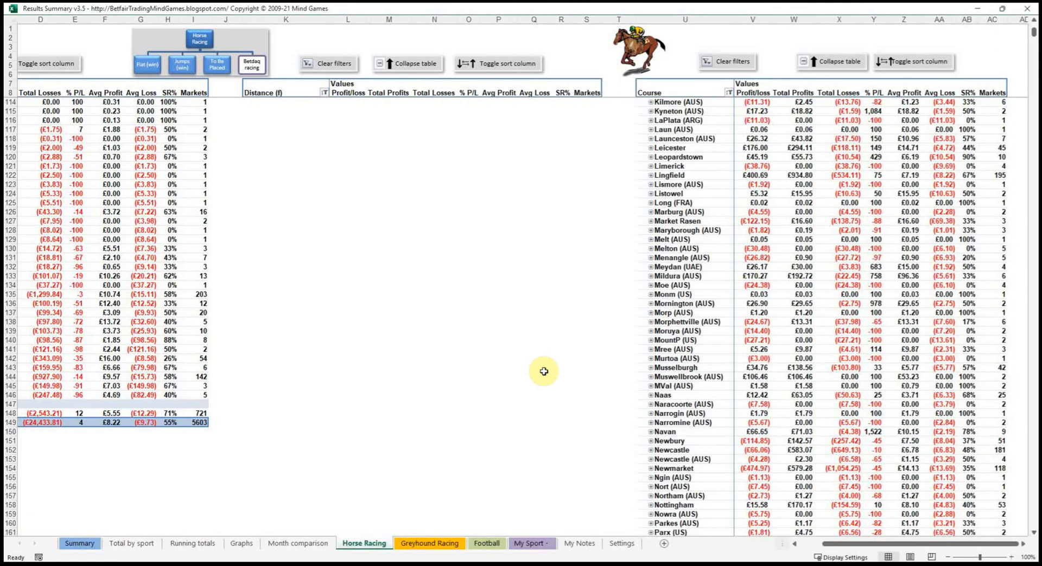
{"action": "scroll", "coordinate": [543, 371], "scroll_direction": "down", "scroll_amount": 7}
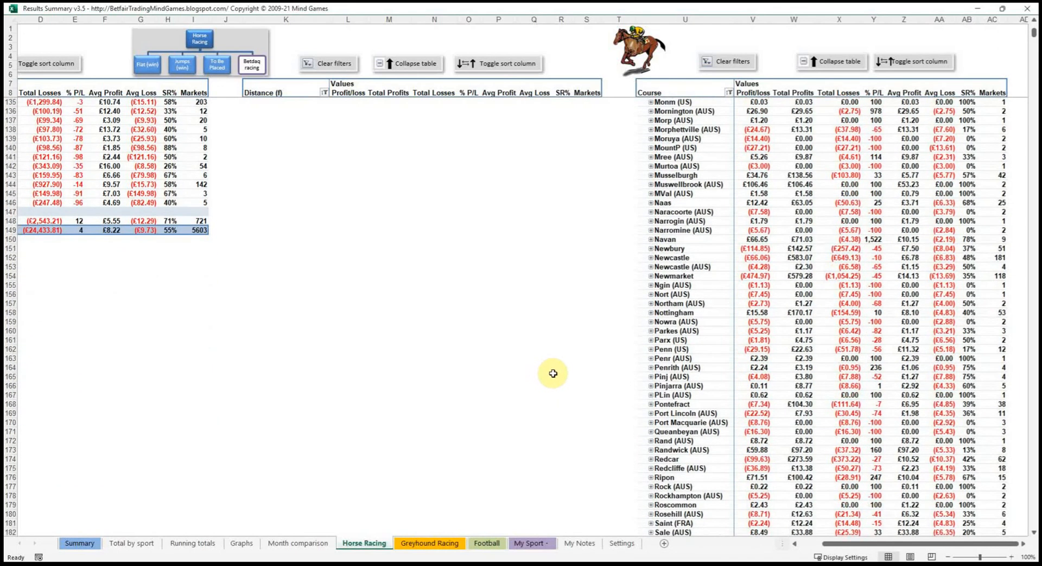
{"action": "left_click", "coordinate": [694, 258]}
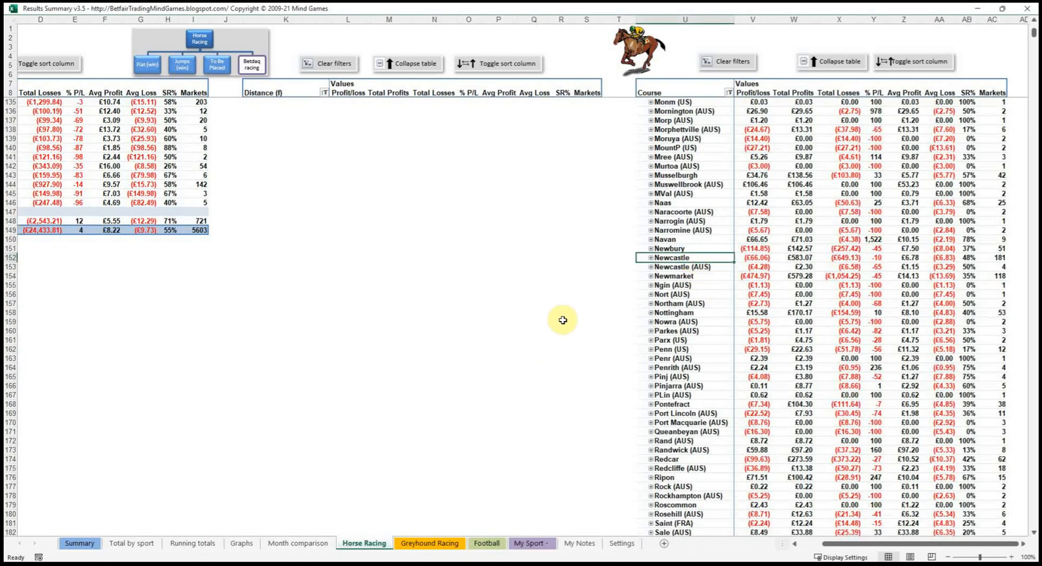
{"action": "scroll", "coordinate": [563, 322], "scroll_direction": "down", "scroll_amount": 5}
{"action": "scroll", "coordinate": [563, 321], "scroll_direction": "down", "scroll_amount": 20}
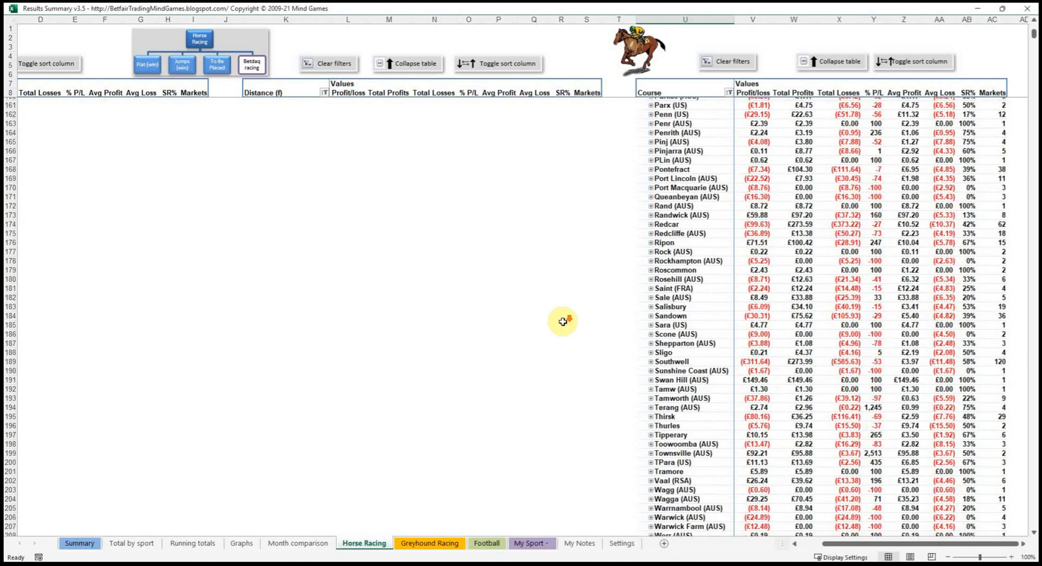
{"action": "scroll", "coordinate": [563, 321], "scroll_direction": "up", "scroll_amount": 20}
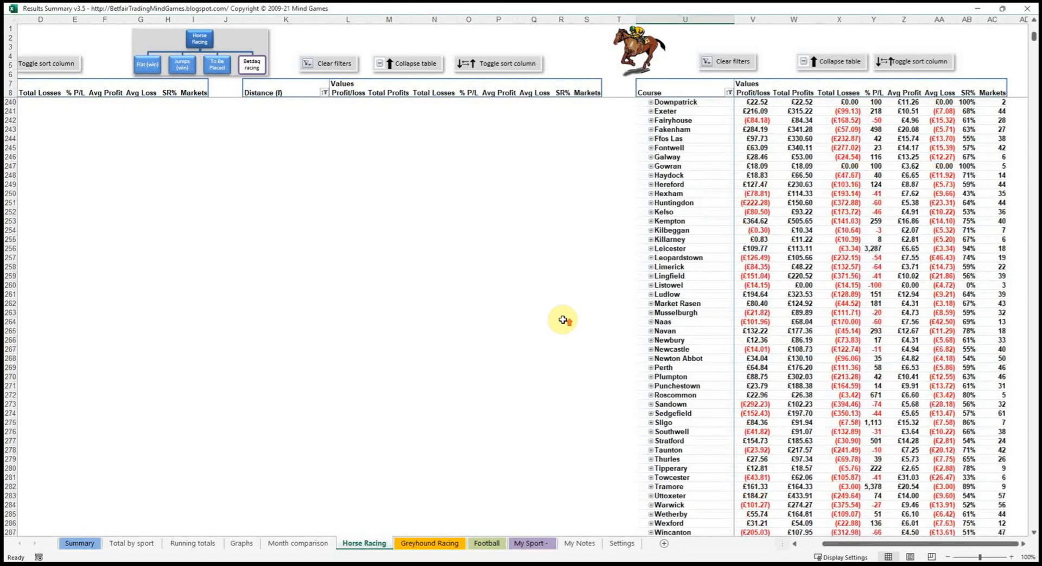
{"action": "scroll", "coordinate": [556, 323], "scroll_direction": "up", "scroll_amount": 20}
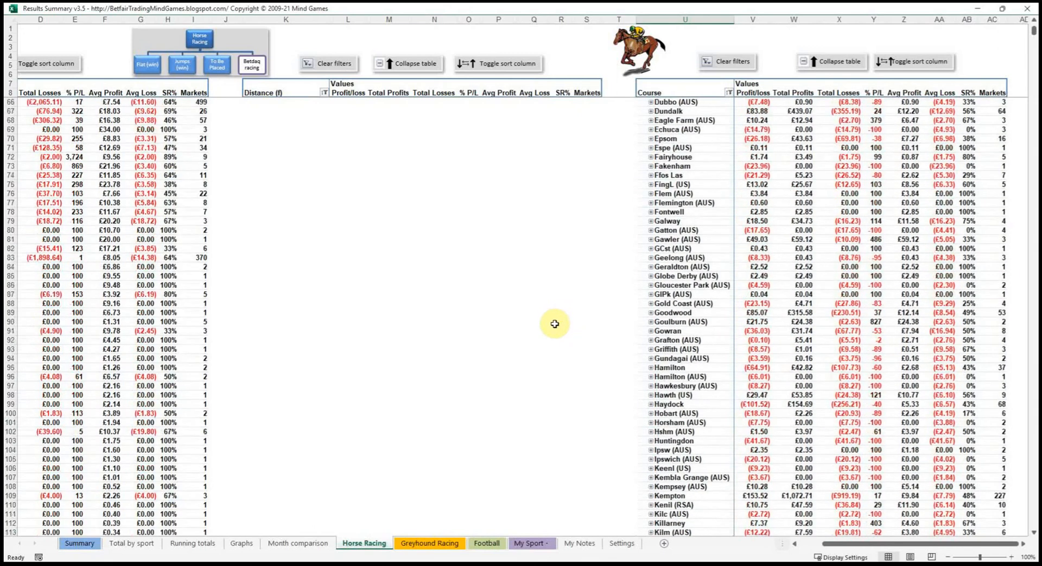